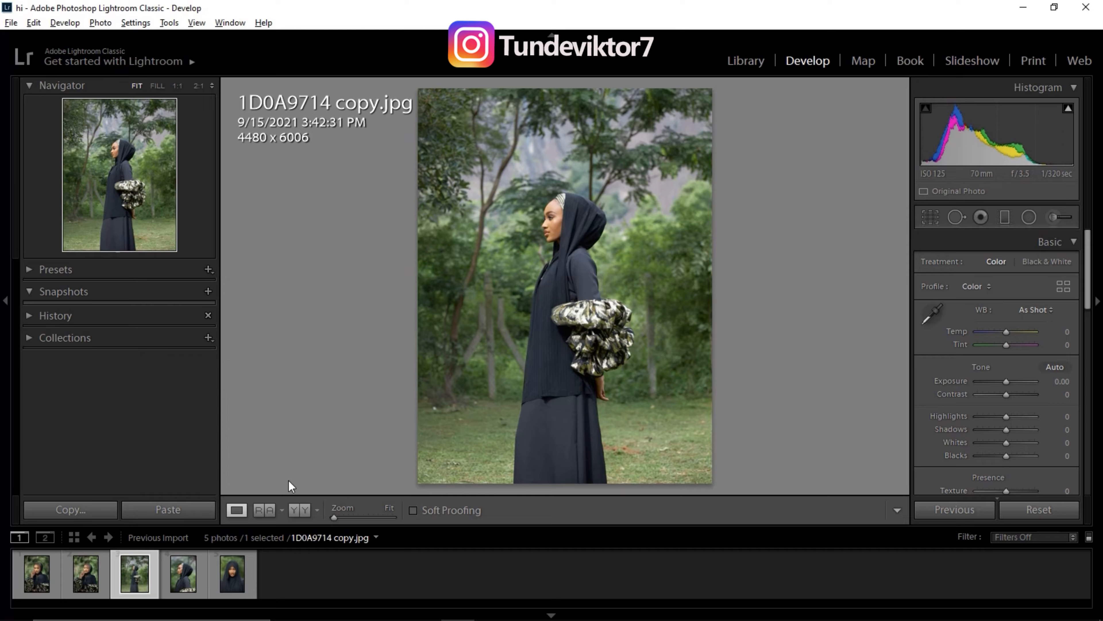
# Select all five photos, remove them from the catalog and switch to the Library module
pyautogui.click(223, 574)
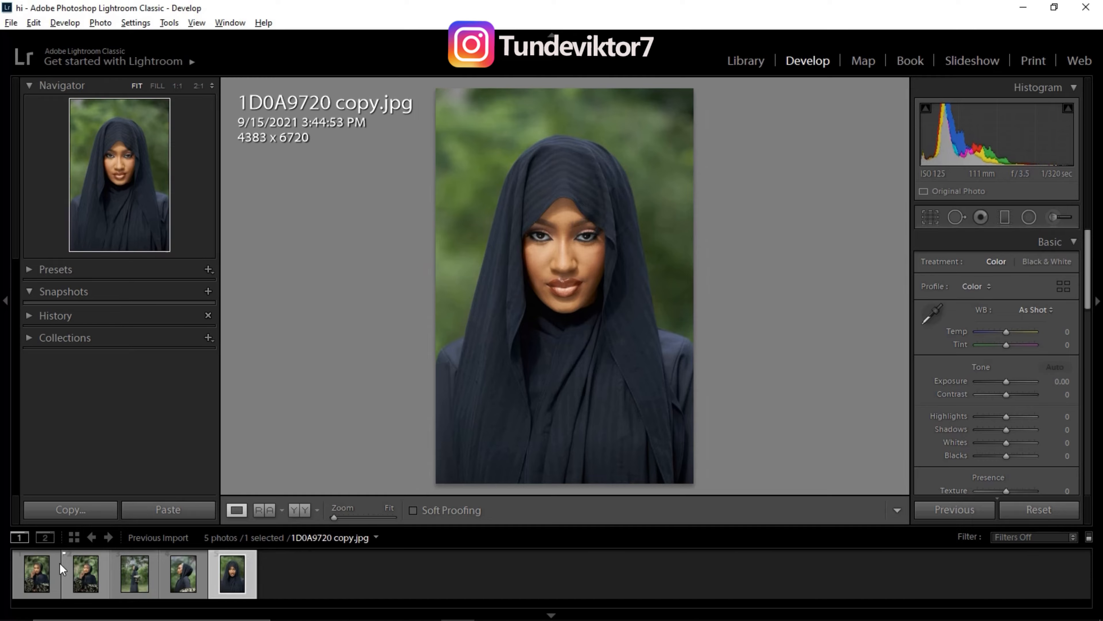
pyautogui.keyDown('shift'); pyautogui.click(38, 576); pyautogui.keyUp('shift')
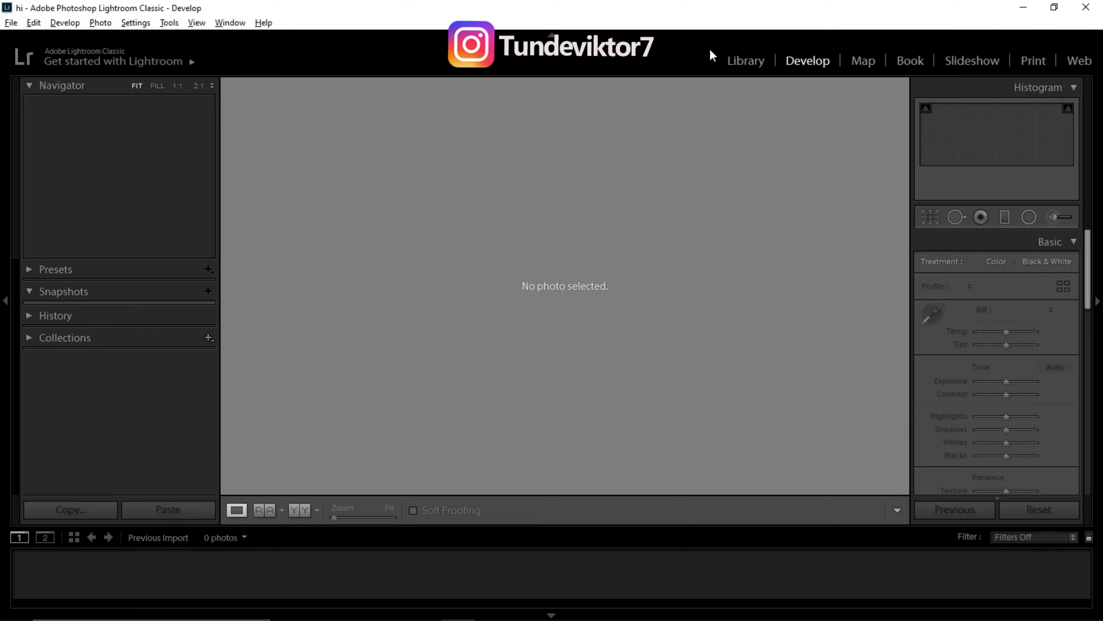
pyautogui.click(740, 70)
pyautogui.click(625, 151)
pyautogui.click(480, 288)
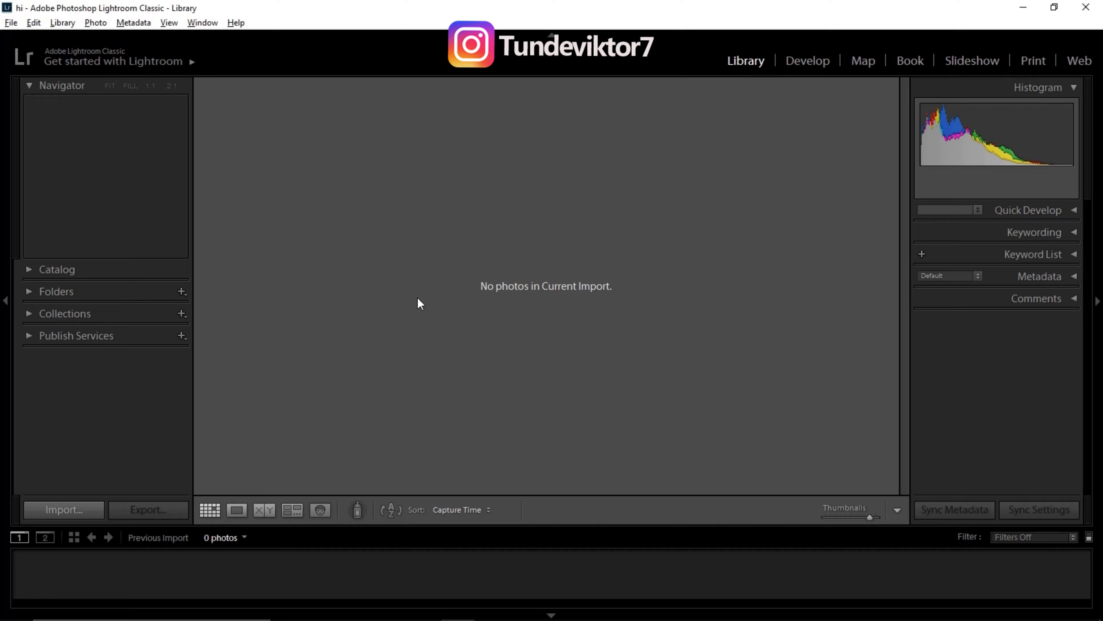
# Start a photo import and choose the amazing folder under Downloads as the source
pyautogui.click(10, 24)
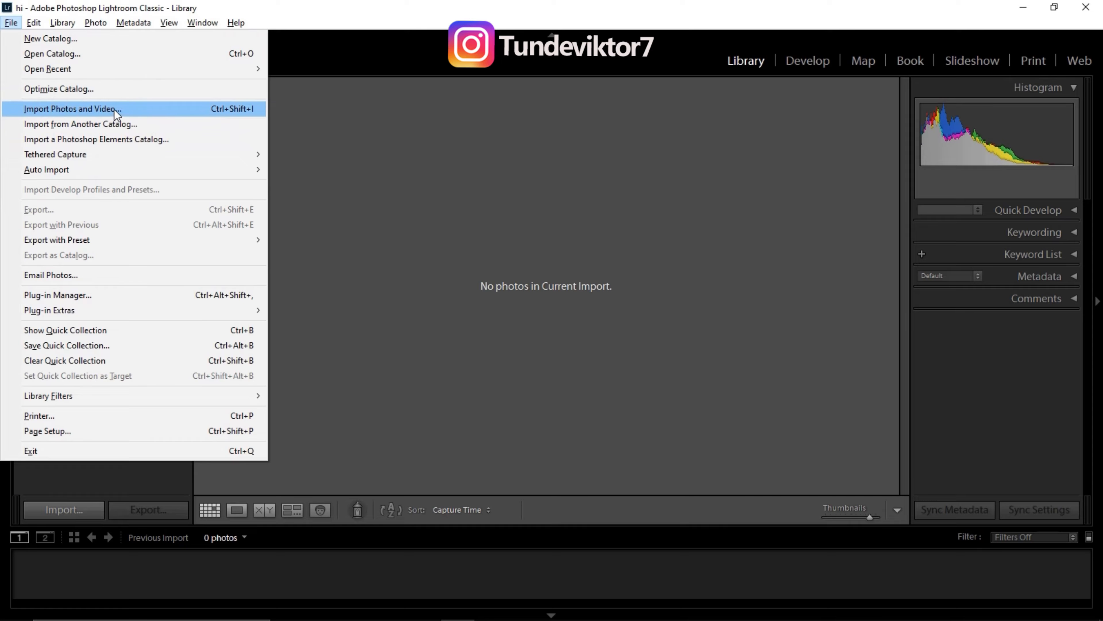
pyautogui.click(134, 112)
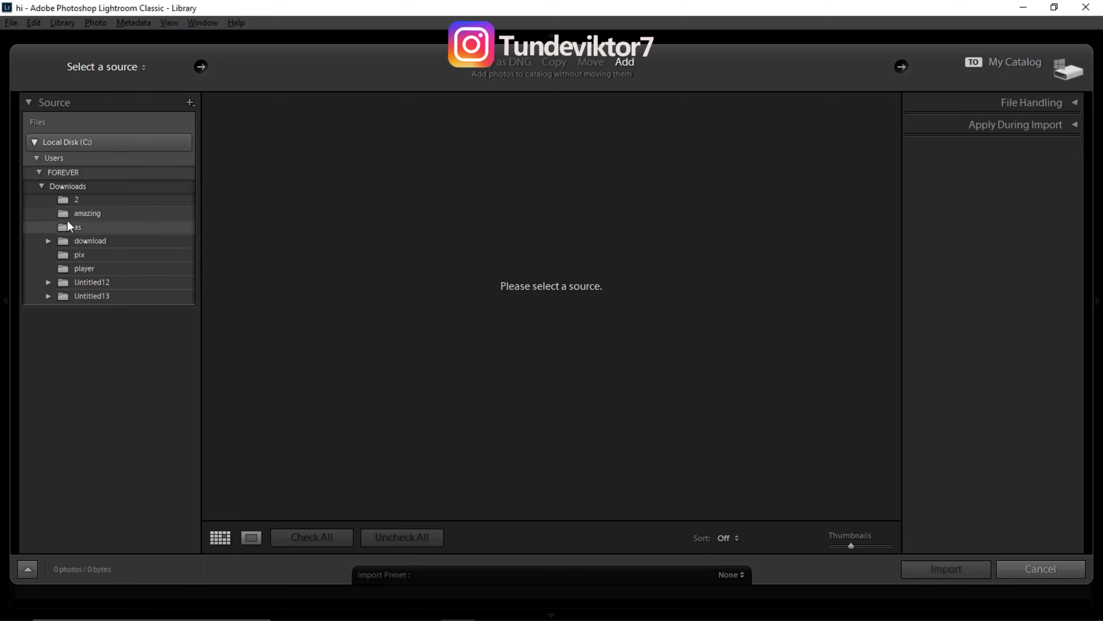
pyautogui.click(107, 215)
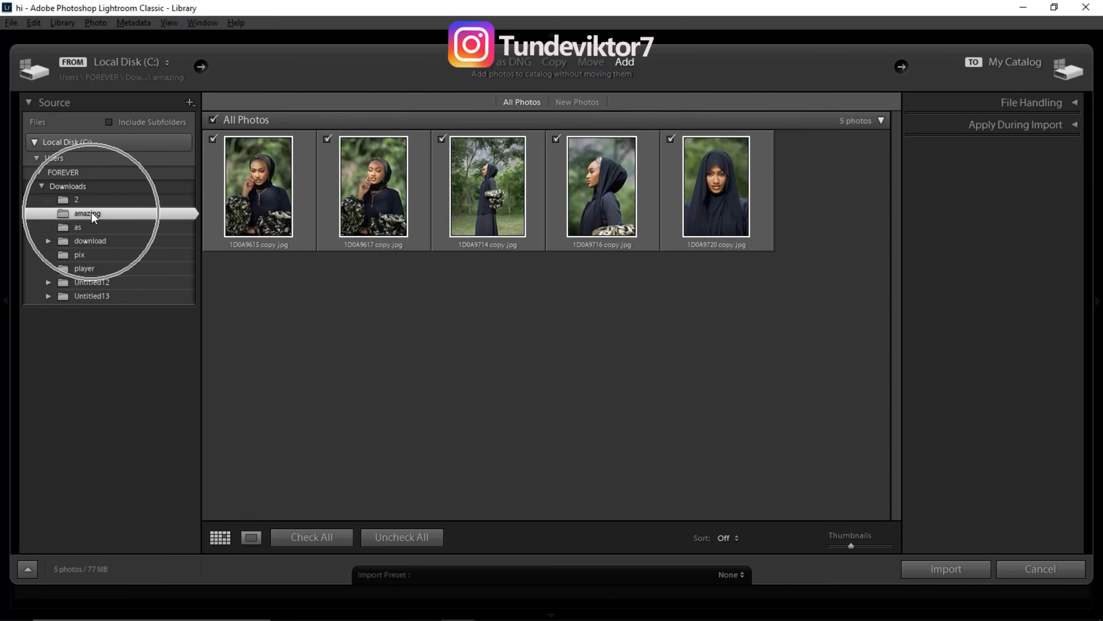
# Keep all photos in the amazing folder checked and import them into the catalog
pyautogui.click(360, 187)
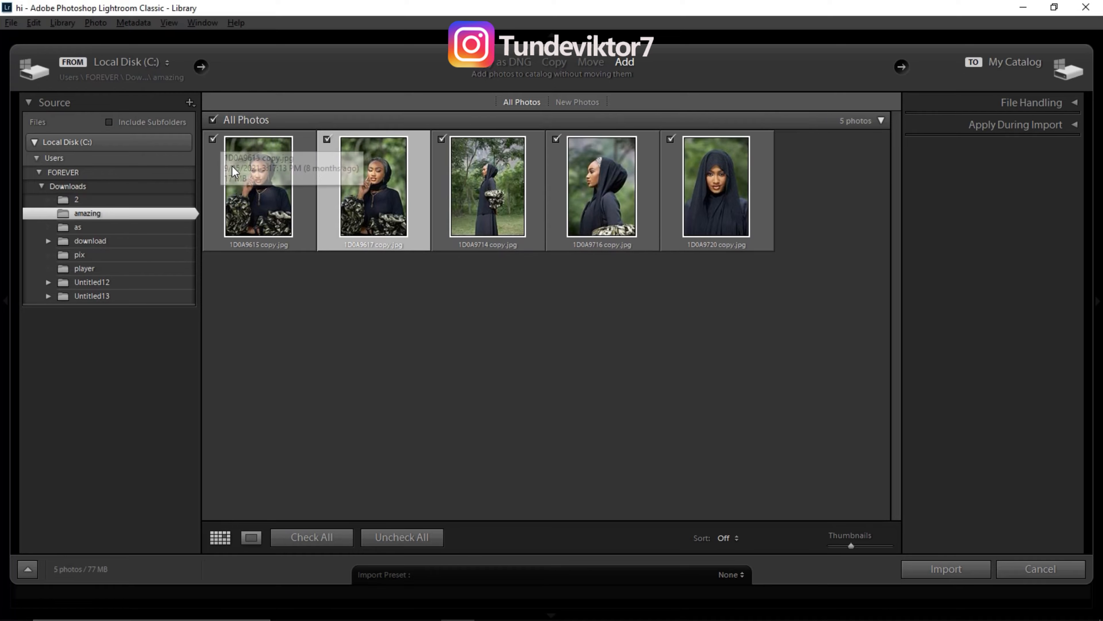
pyautogui.click(212, 140)
pyautogui.click(212, 140)
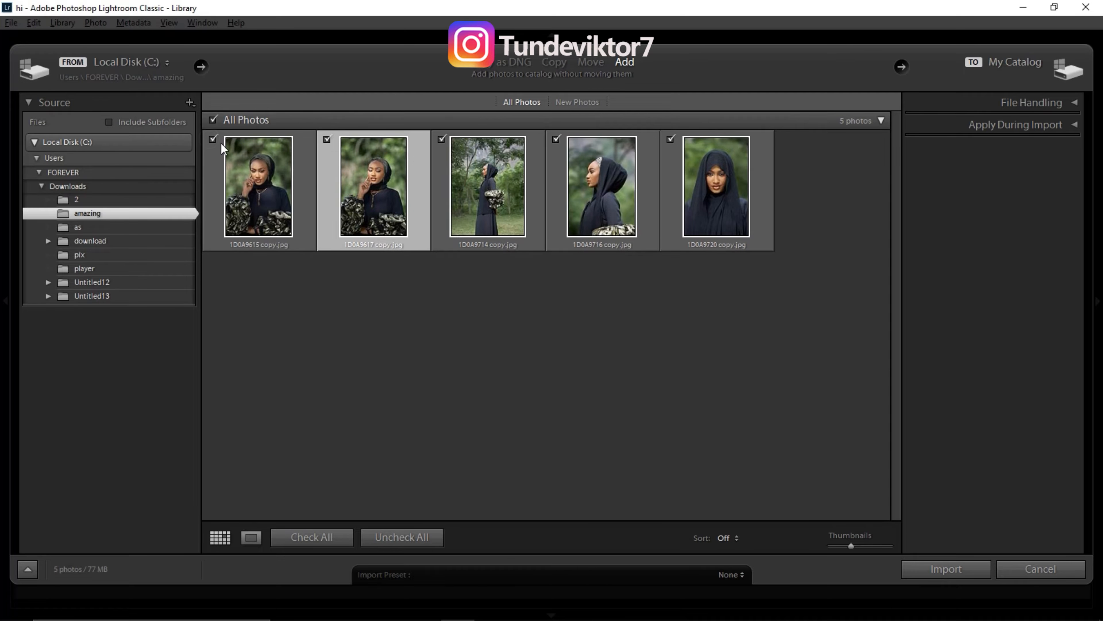
pyautogui.click(215, 120)
pyautogui.click(214, 121)
pyautogui.click(941, 572)
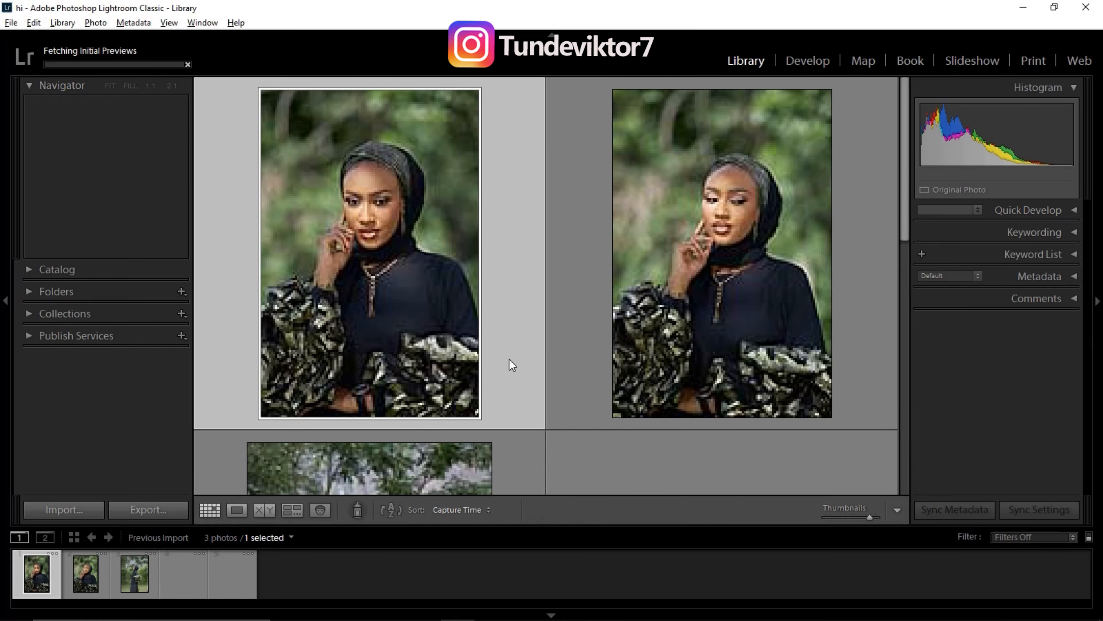
# Open the full-length side portrait 1D0A9714 copy.jpg for editing in the Develop module
pyautogui.moveTo(905, 226); pyautogui.dragTo(884, 138)
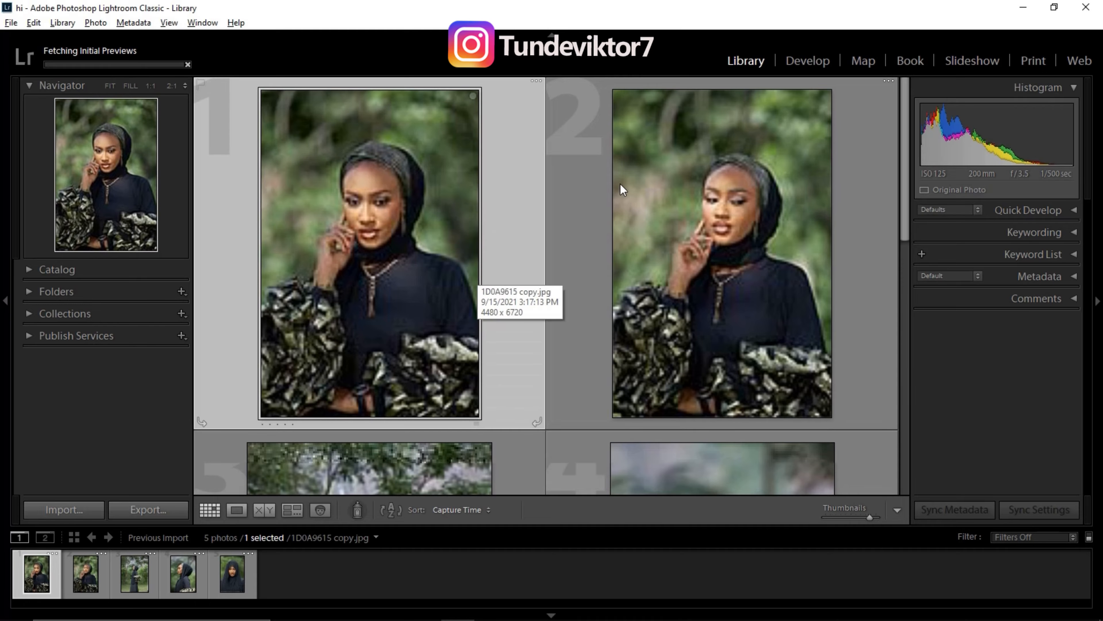
pyautogui.click(801, 62)
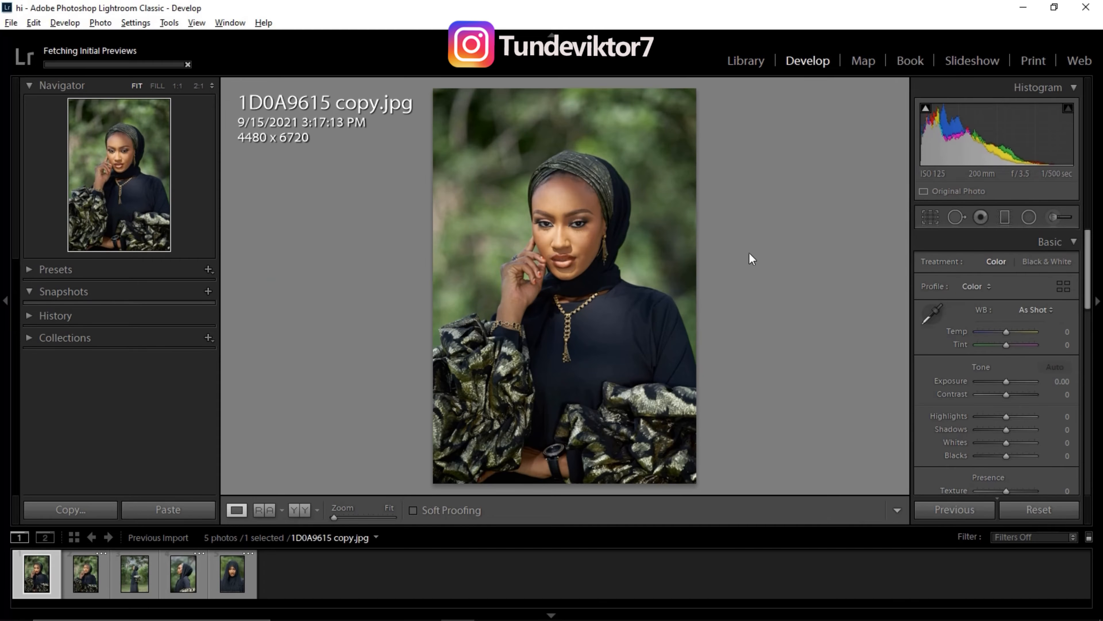
pyautogui.press('ctrl')
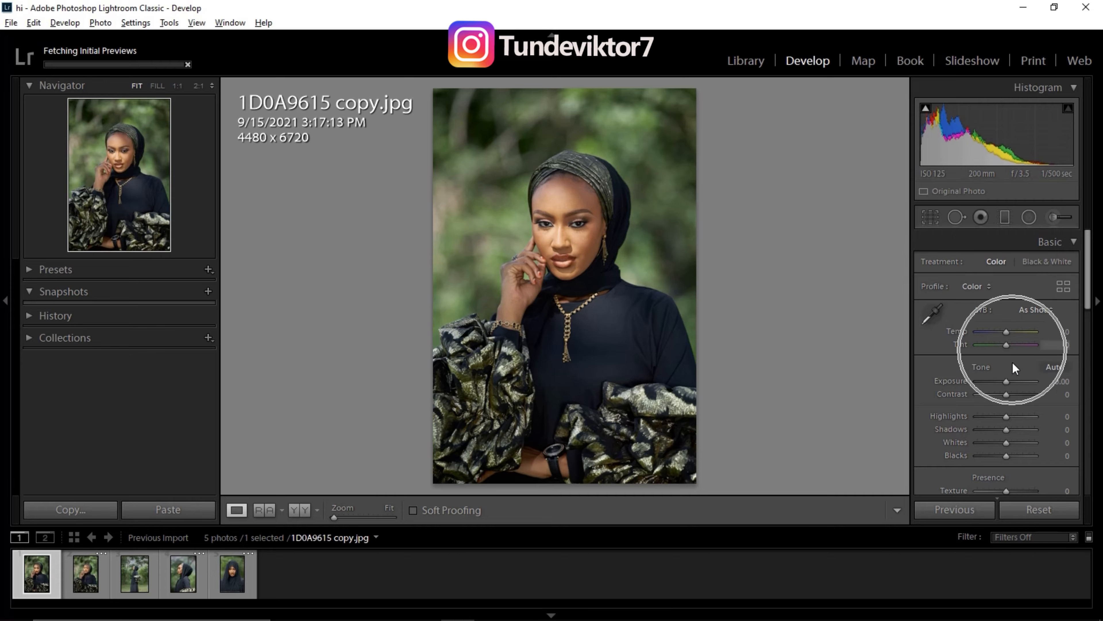
pyautogui.press('ctrl')
pyautogui.click(136, 573)
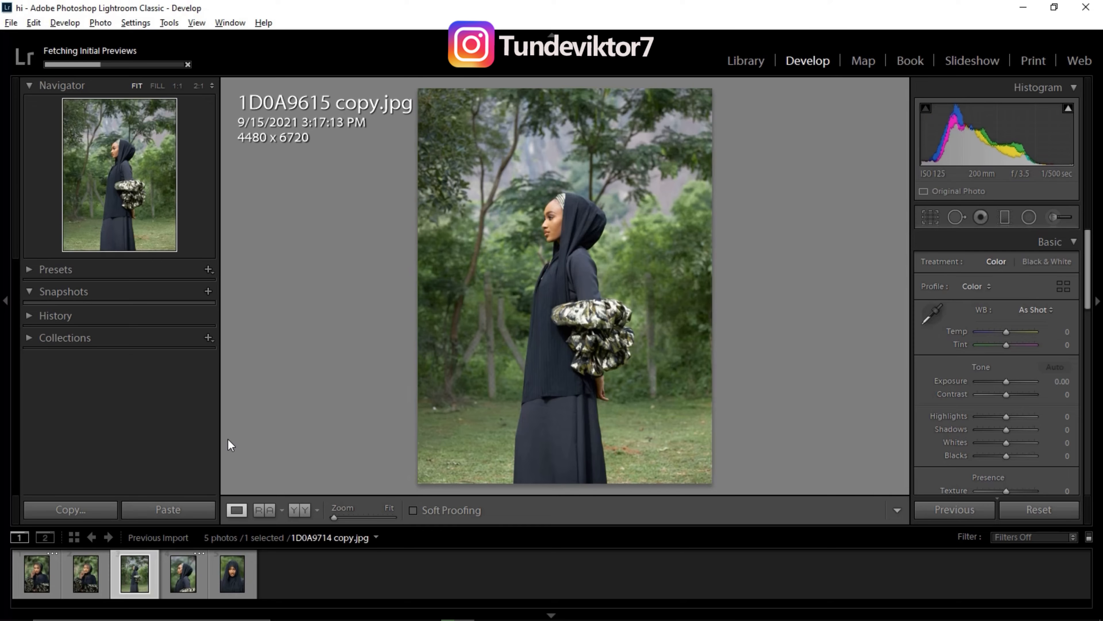
pyautogui.press('ctrl')
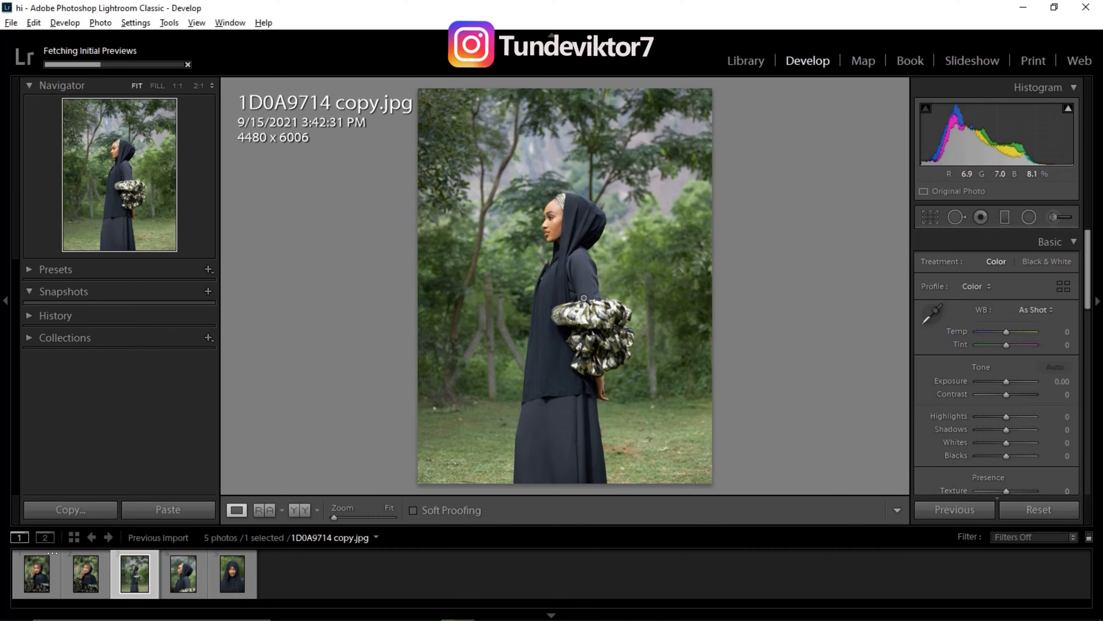
pyautogui.press('ctrl')
pyautogui.press('ctrl')
pyautogui.press('ctrl')
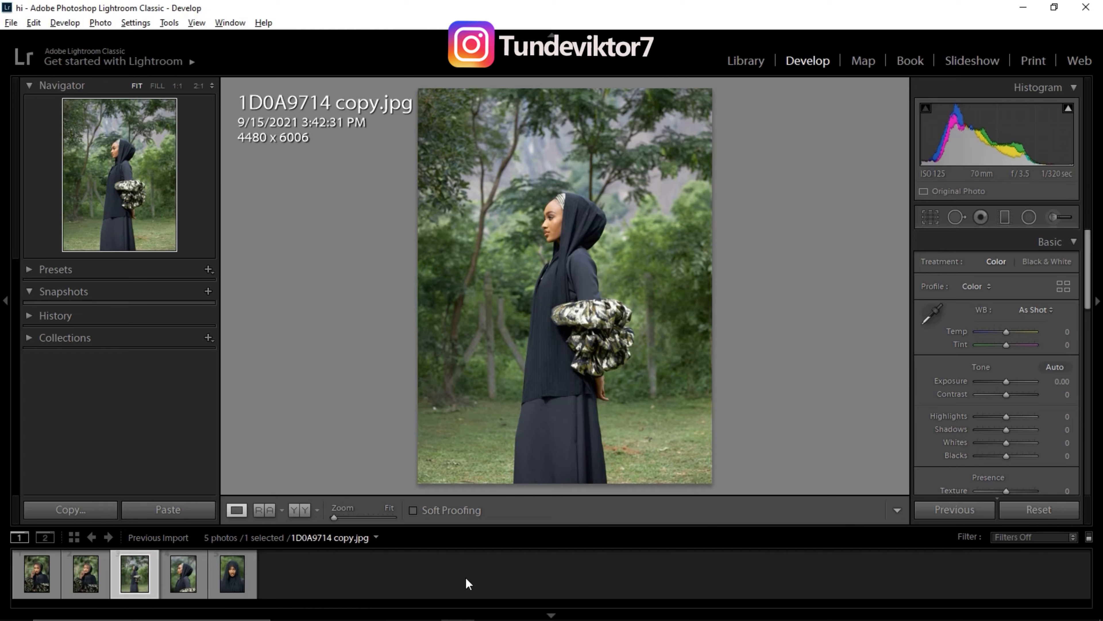
# Hide the filmstrip to enlarge the photo and expand the Basic adjustments
pyautogui.click(553, 614)
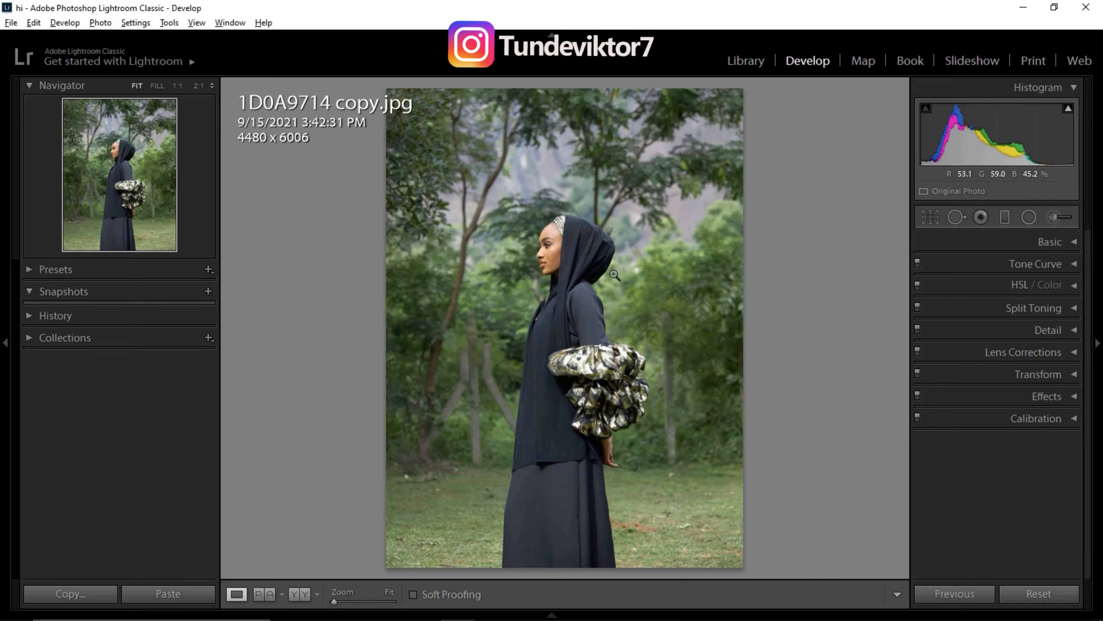
pyautogui.click(1071, 242)
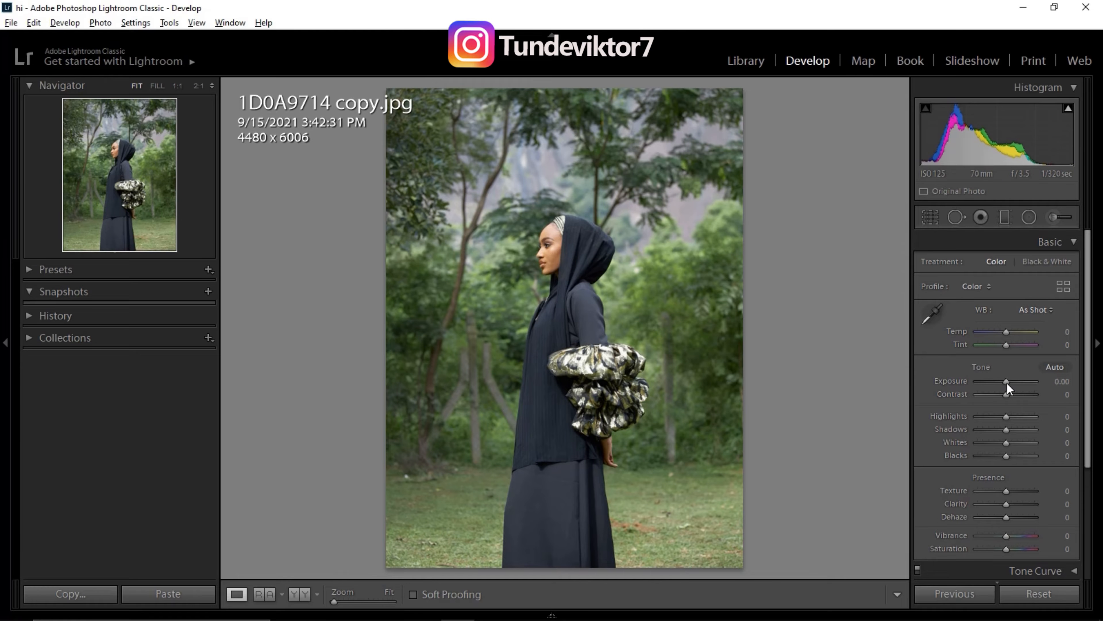
pyautogui.press('ctrl')
pyautogui.press('ctrl')
pyautogui.press('ctrl')
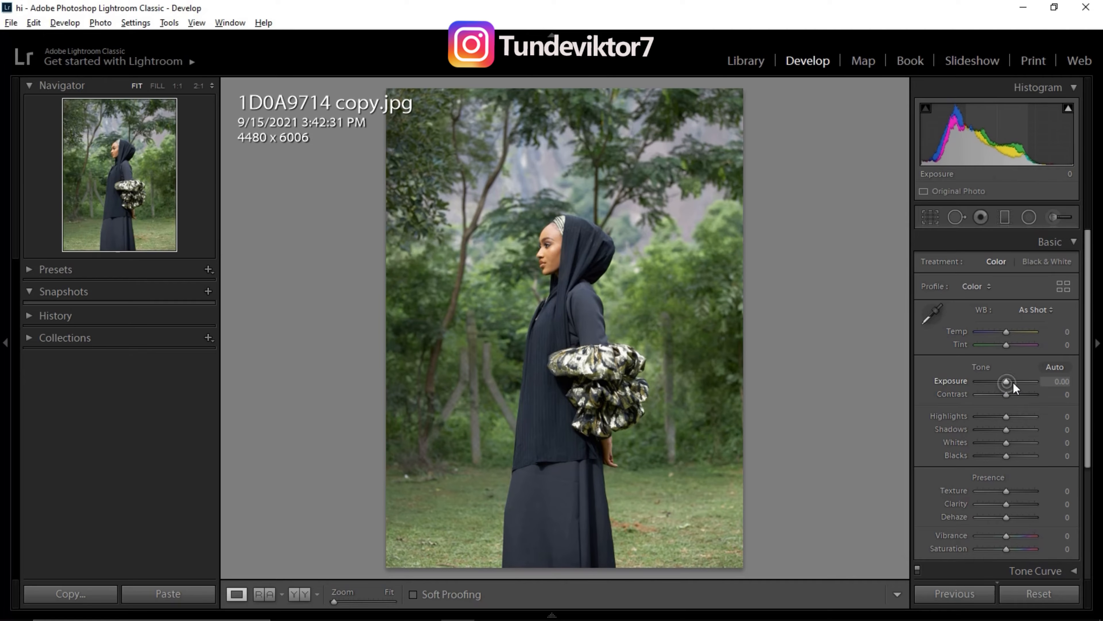
# Try out the Exposure, Contrast, Temp and Tint adjustments and reset the photo's settings
pyautogui.moveTo(1007, 382)
pyautogui.mouseDown()
pyautogui.moveTo(1020, 382)
pyautogui.moveTo(991, 386)
pyautogui.moveTo(1006, 389)
pyautogui.mouseUp()
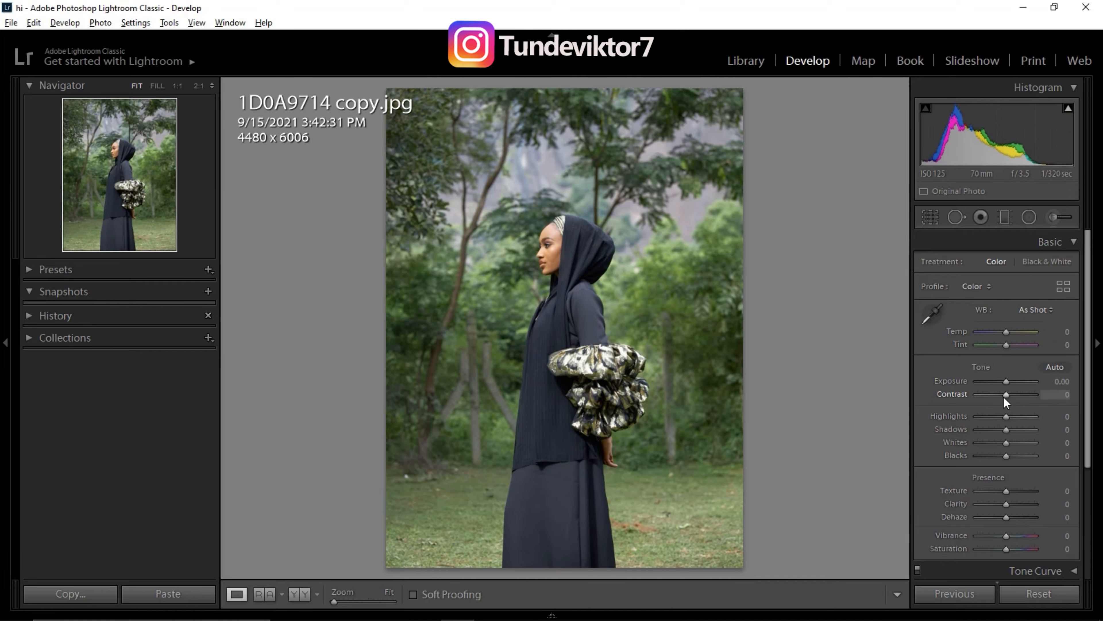
pyautogui.moveTo(1006, 394)
pyautogui.mouseDown()
pyautogui.moveTo(1035, 394)
pyautogui.moveTo(979, 402)
pyautogui.moveTo(1006, 404)
pyautogui.mouseUp()
pyautogui.press('ctrl')
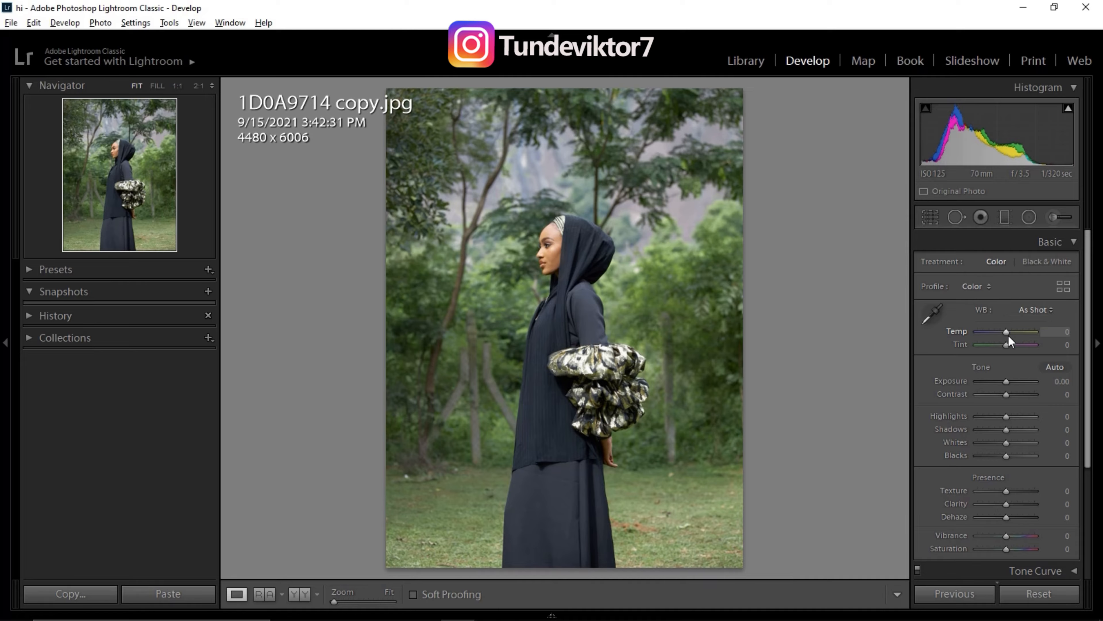
pyautogui.moveTo(1006, 332)
pyautogui.mouseDown()
pyautogui.moveTo(1020, 335)
pyautogui.moveTo(990, 333)
pyautogui.moveTo(1005, 336)
pyautogui.mouseUp()
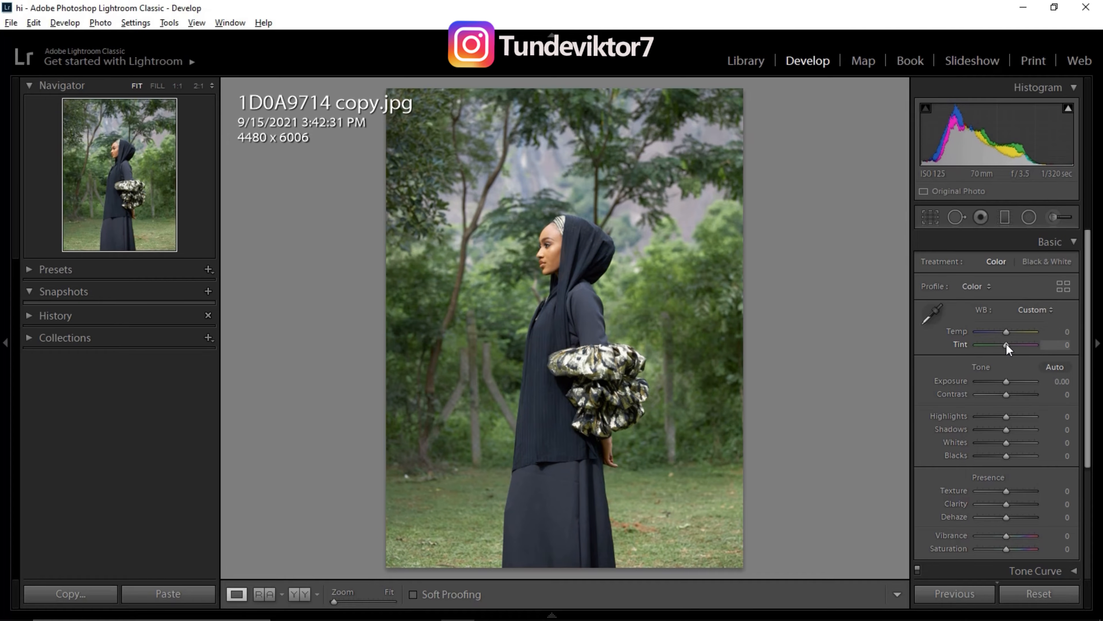
pyautogui.moveTo(999, 348)
pyautogui.mouseDown()
pyautogui.moveTo(981, 347)
pyautogui.moveTo(1033, 347)
pyautogui.moveTo(1006, 349)
pyautogui.mouseUp()
pyautogui.click(1047, 593)
# Adjust the photo's white balance and tone with Temp +4, Highlights -29, Shadows +21, Whites +8 and Blacks -7
pyautogui.moveTo(1006, 330); pyautogui.dragTo(1061, 333)
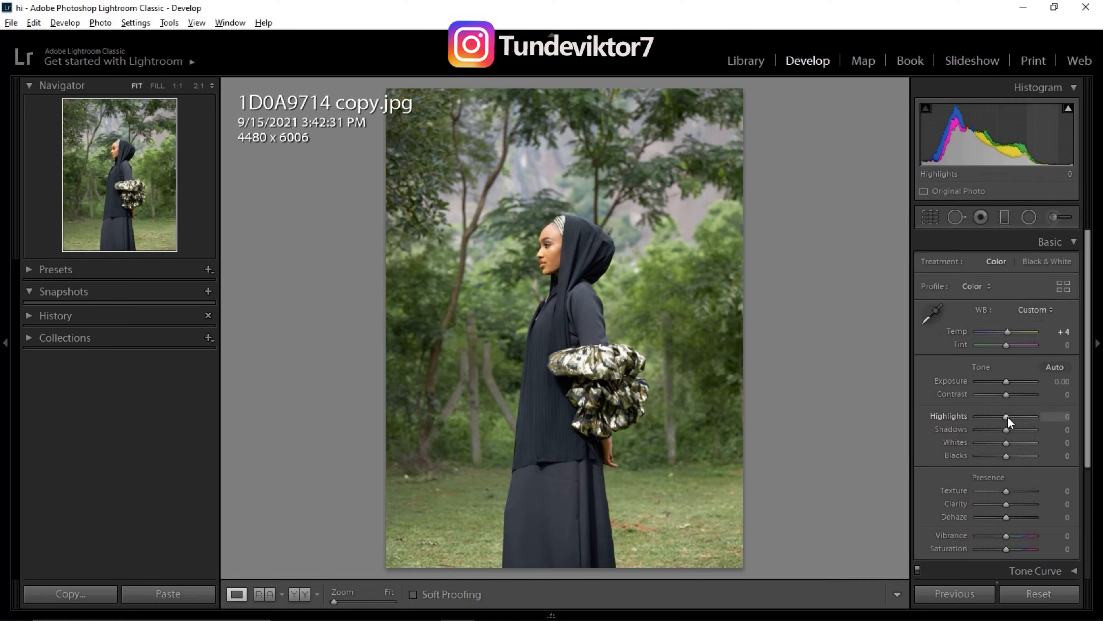
pyautogui.moveTo(1005, 420); pyautogui.dragTo(998, 417)
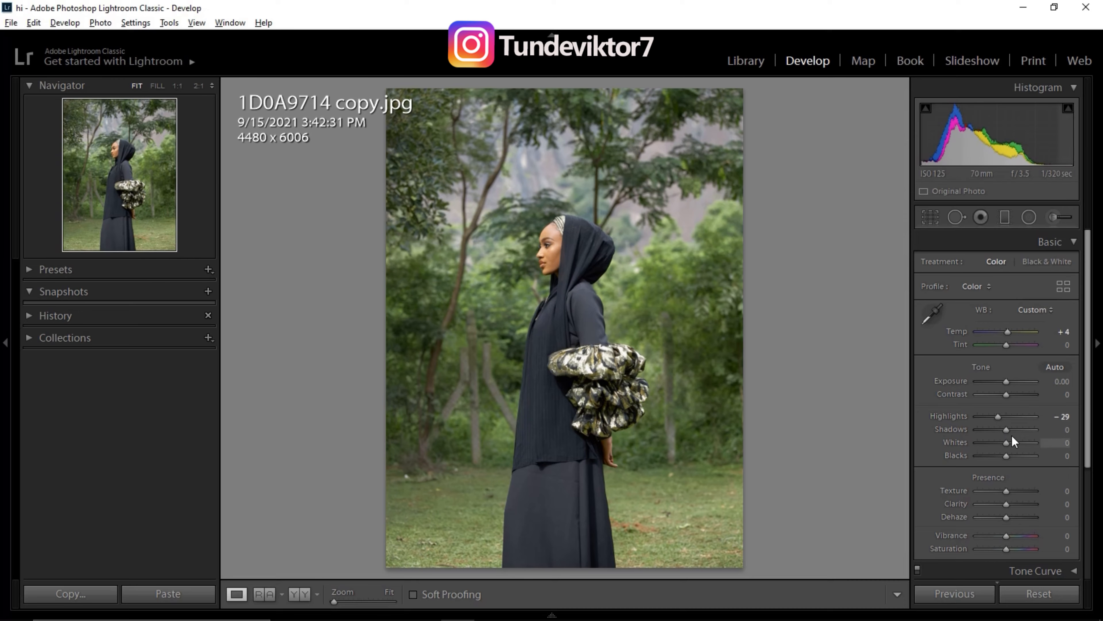
pyautogui.moveTo(1006, 430); pyautogui.dragTo(1010, 431)
pyautogui.moveTo(1007, 449); pyautogui.dragTo(1003, 455)
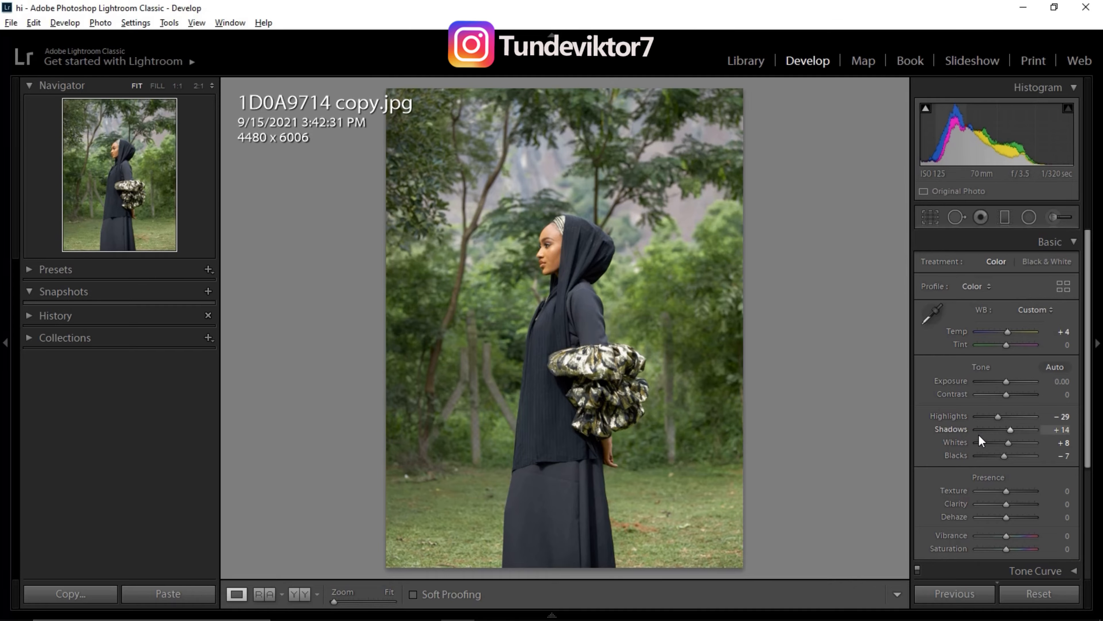
pyautogui.moveTo(1011, 428)
pyautogui.mouseDown()
pyautogui.moveTo(1047, 426)
pyautogui.moveTo(1014, 430)
pyautogui.mouseUp()
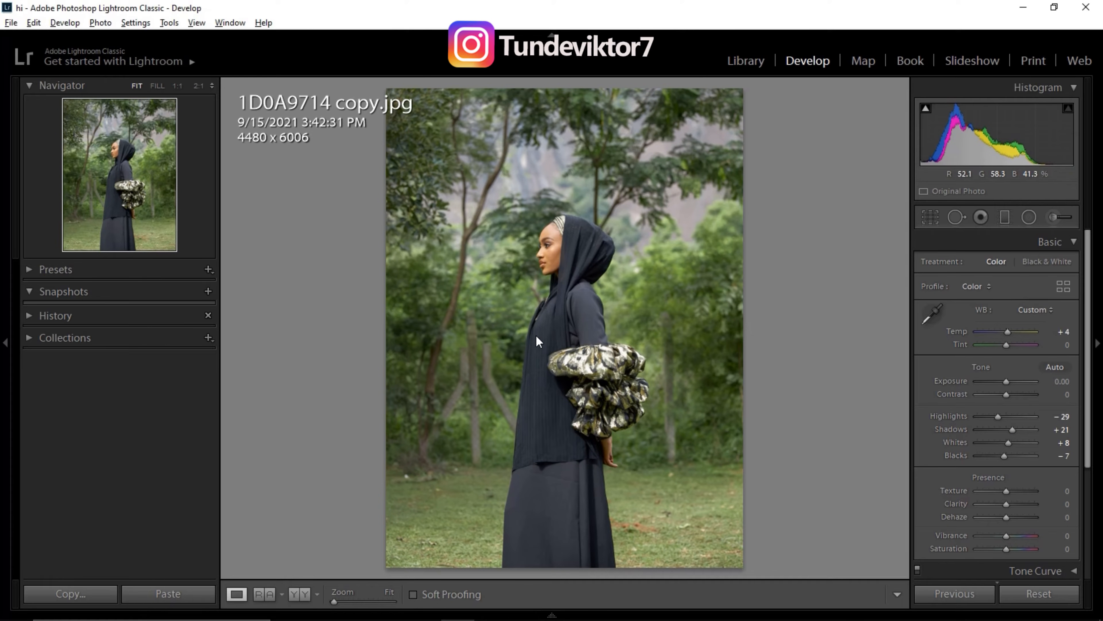
# Compare the edited photo with its original version using the before view
pyautogui.press('\\')
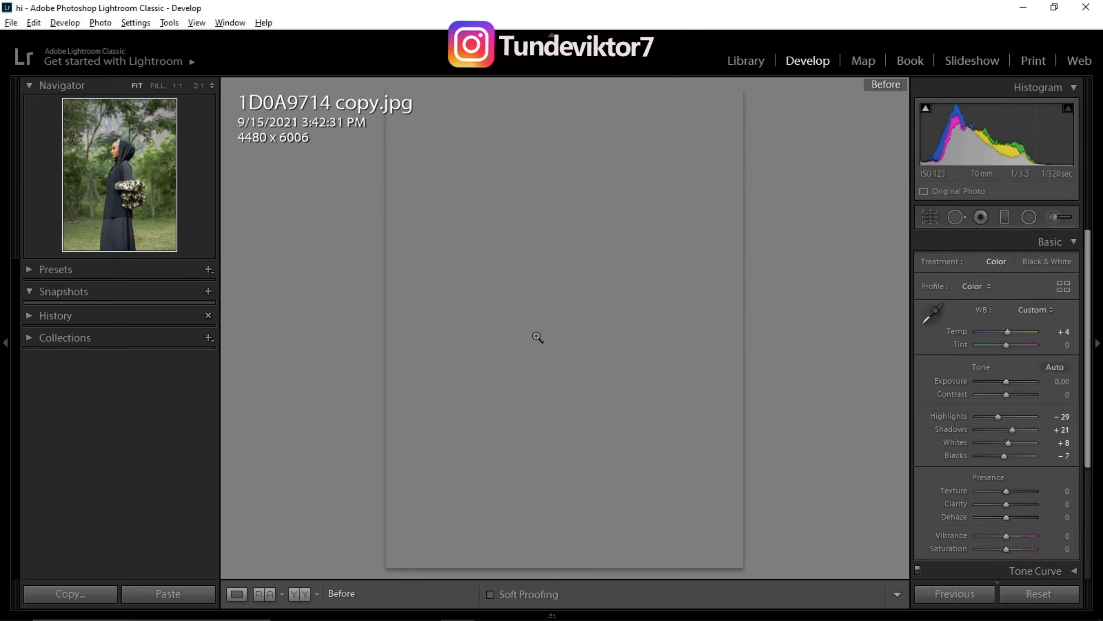
pyautogui.press('\\')
pyautogui.press('\\')
pyautogui.press('\\')
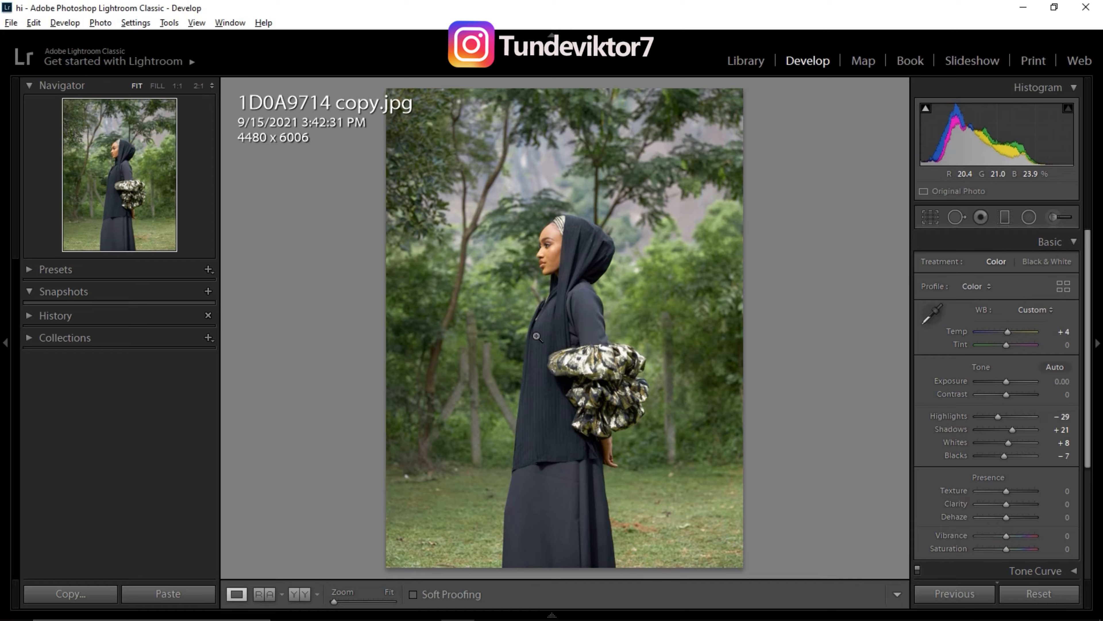
# Try Texture at +50 and -29 while viewing the woman's face at 1:1
pyautogui.moveTo(1093, 419); pyautogui.dragTo(1089, 465)
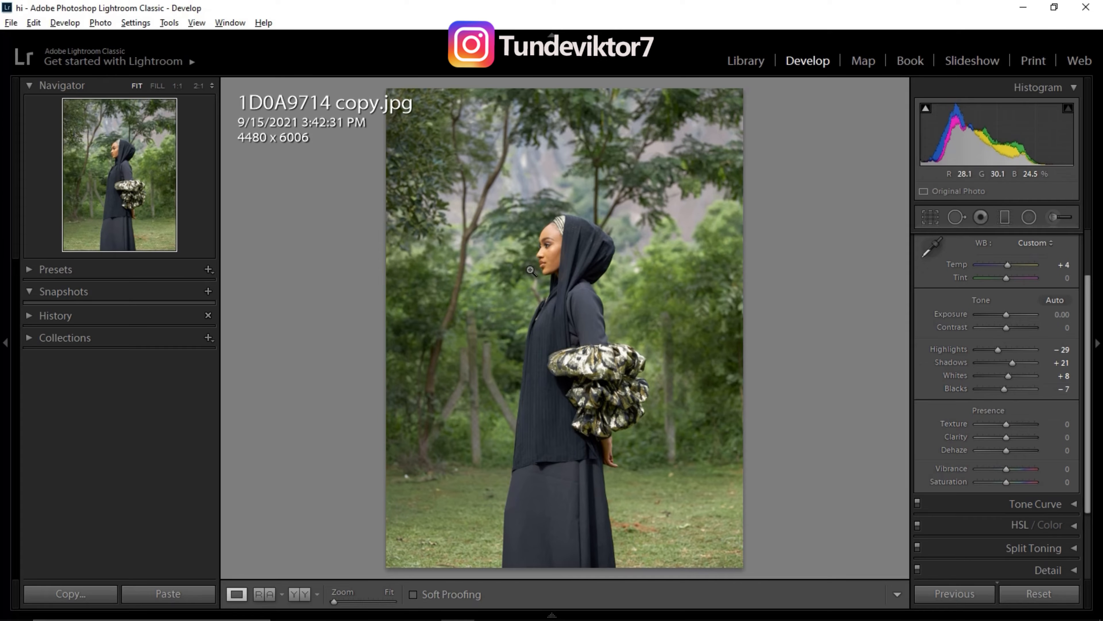
pyautogui.click(550, 245)
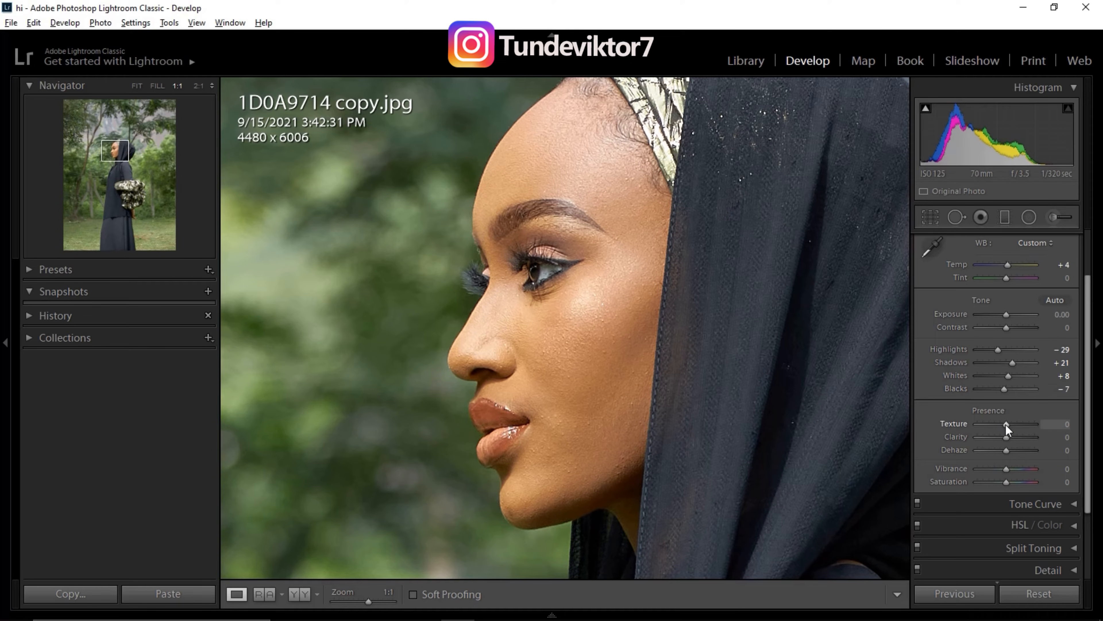
pyautogui.moveTo(1006, 425); pyautogui.dragTo(1018, 423)
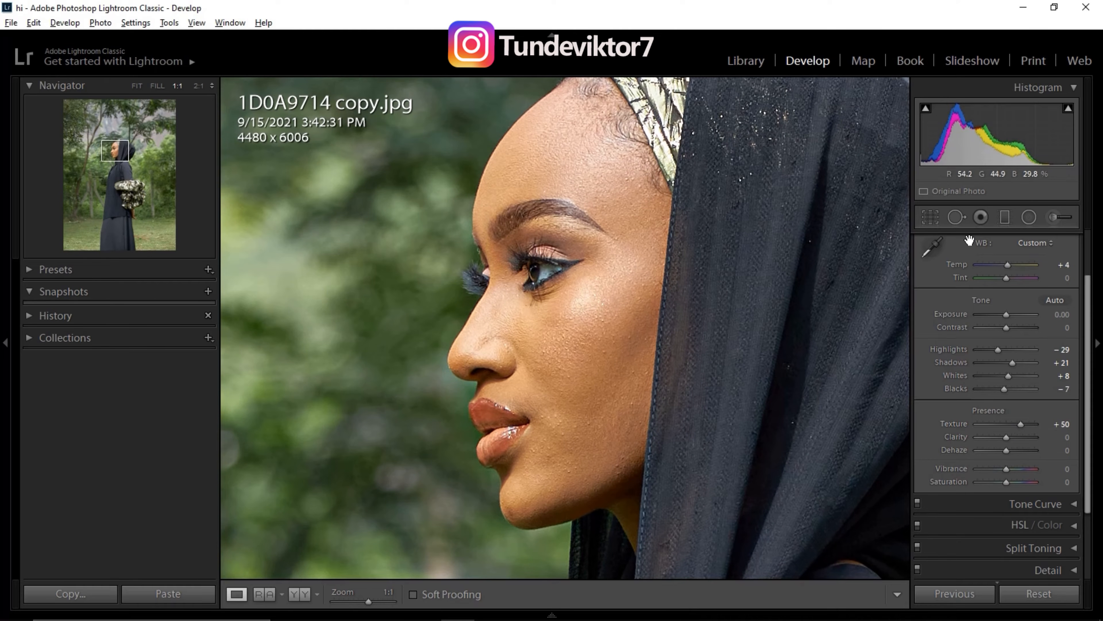
pyautogui.click(1019, 425)
pyautogui.moveTo(1019, 425); pyautogui.dragTo(997, 428)
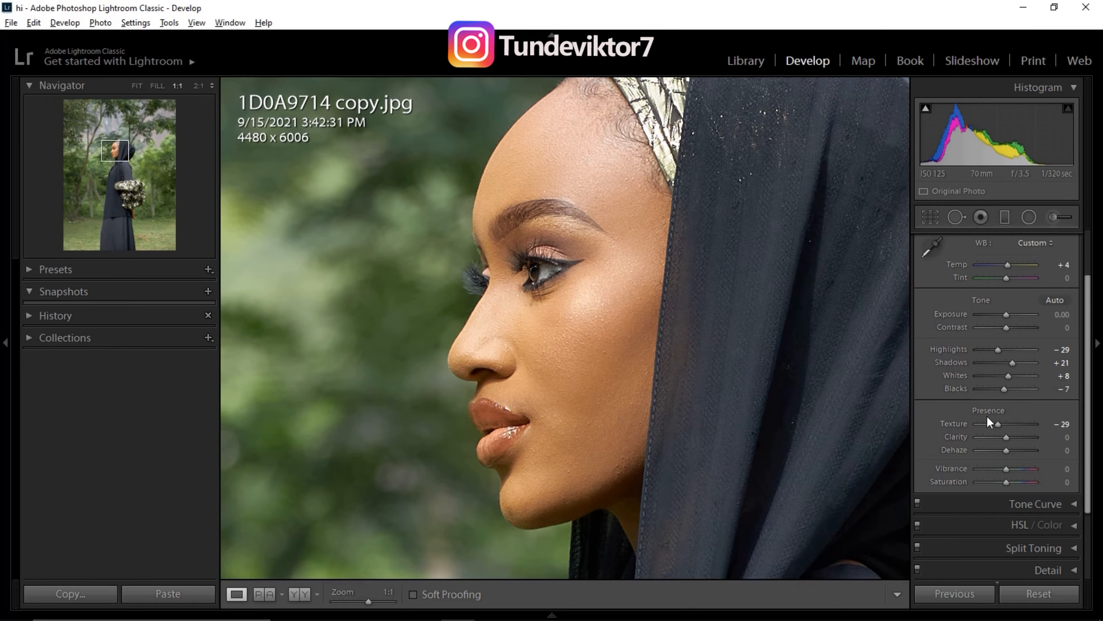
# Set Texture to -7 and return the photo to the fit view
pyautogui.moveTo(999, 426); pyautogui.dragTo(1005, 426)
pyautogui.moveTo(787, 389); pyautogui.dragTo(636, 375)
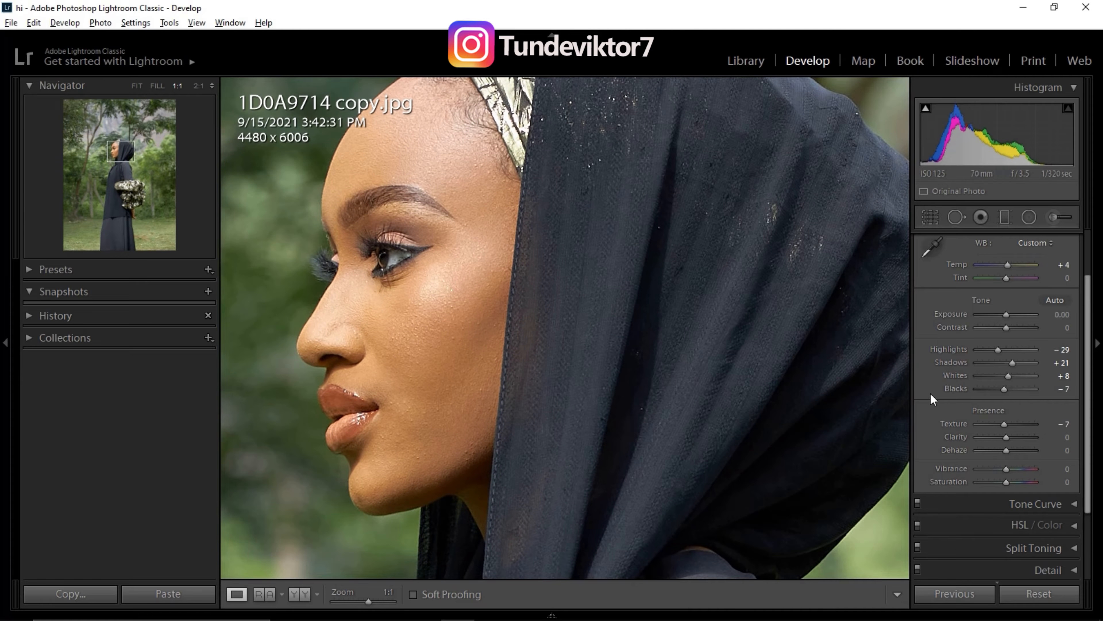
pyautogui.click(584, 357)
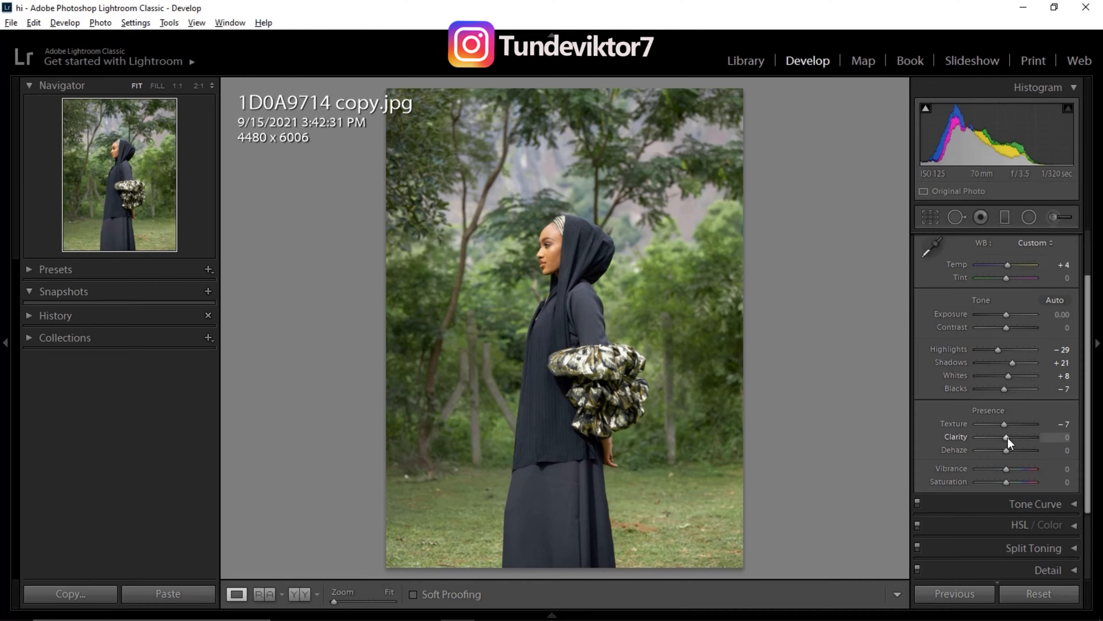
# Try Clarity at -79 and +50 and return it to 0
pyautogui.moveTo(1009, 440); pyautogui.dragTo(985, 442)
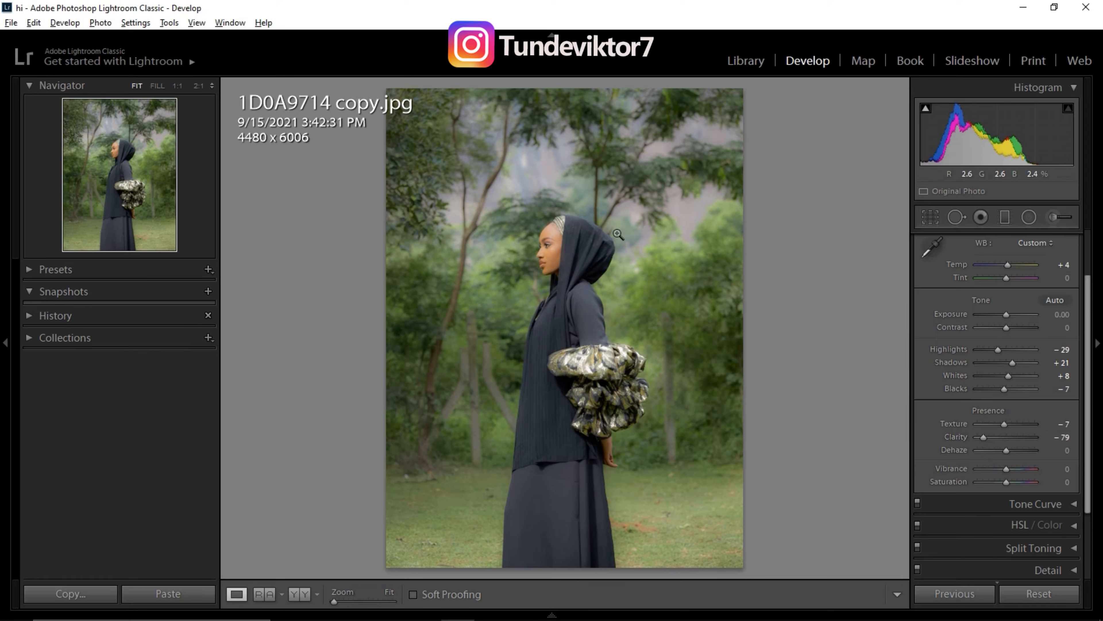
pyautogui.moveTo(983, 436); pyautogui.dragTo(1020, 436)
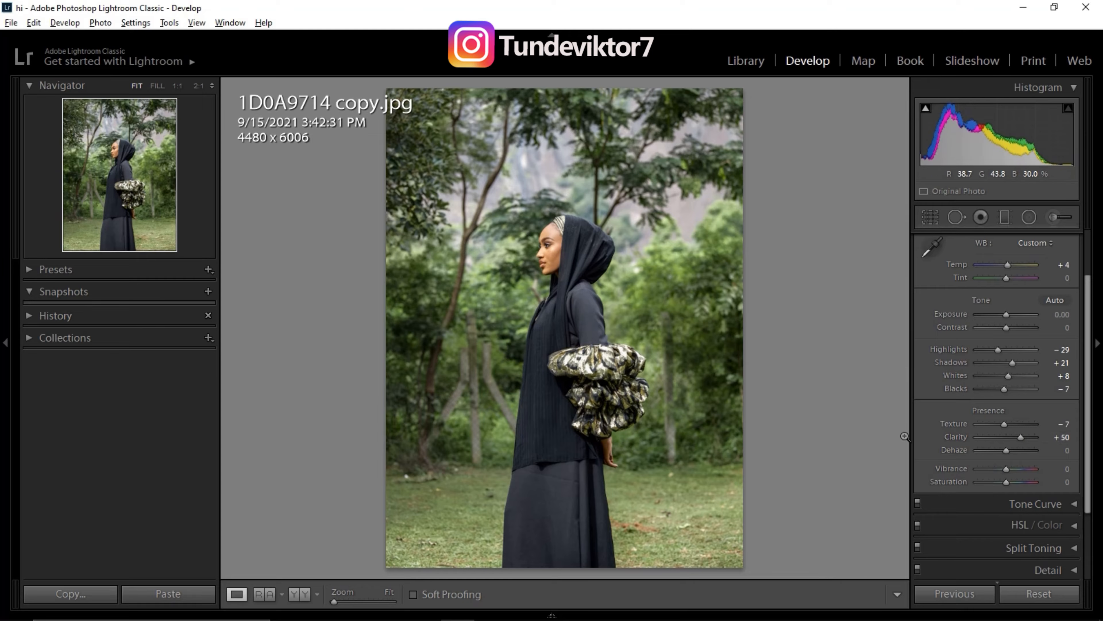
pyautogui.moveTo(1020, 439); pyautogui.dragTo(1006, 440)
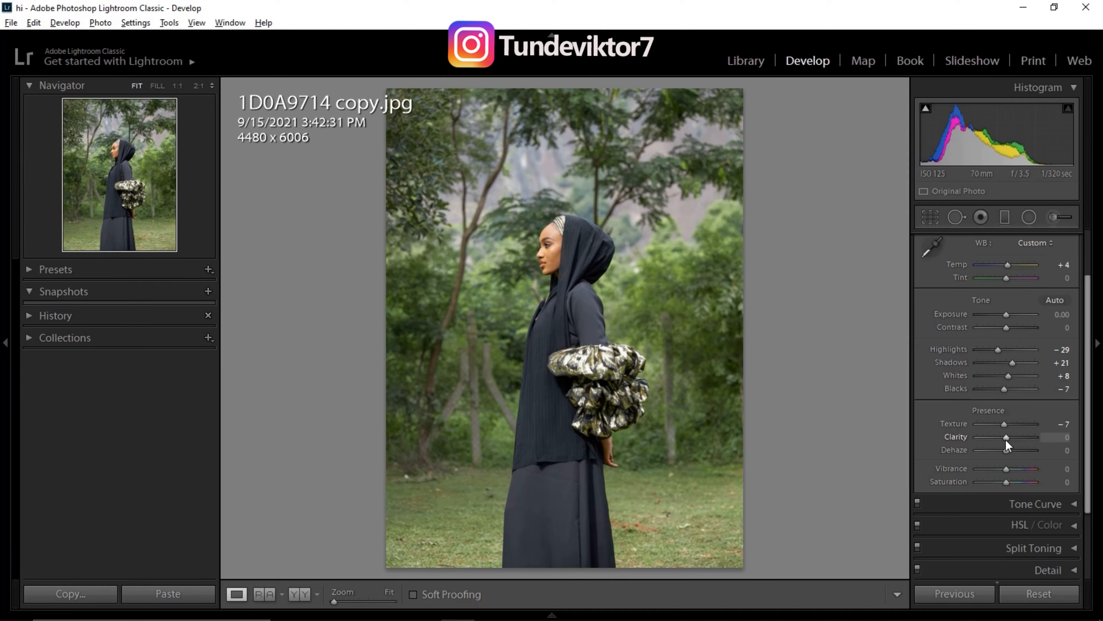
# Reset the photo's Texture to 0
pyautogui.moveTo(1004, 429); pyautogui.dragTo(1006, 430)
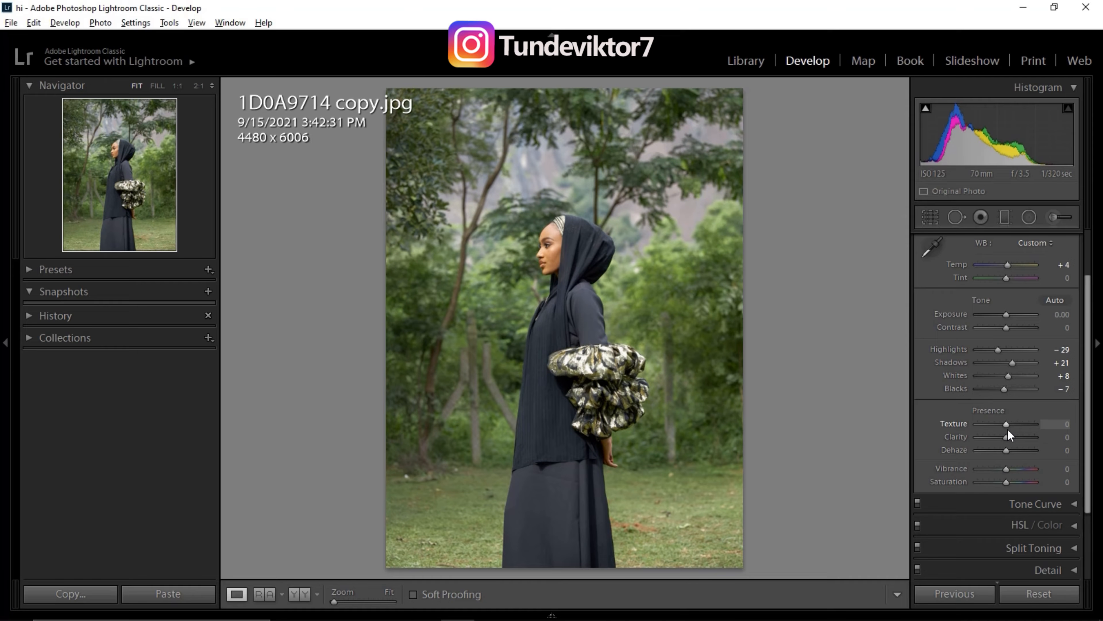
pyautogui.press('ctrl')
pyautogui.press('ctrl')
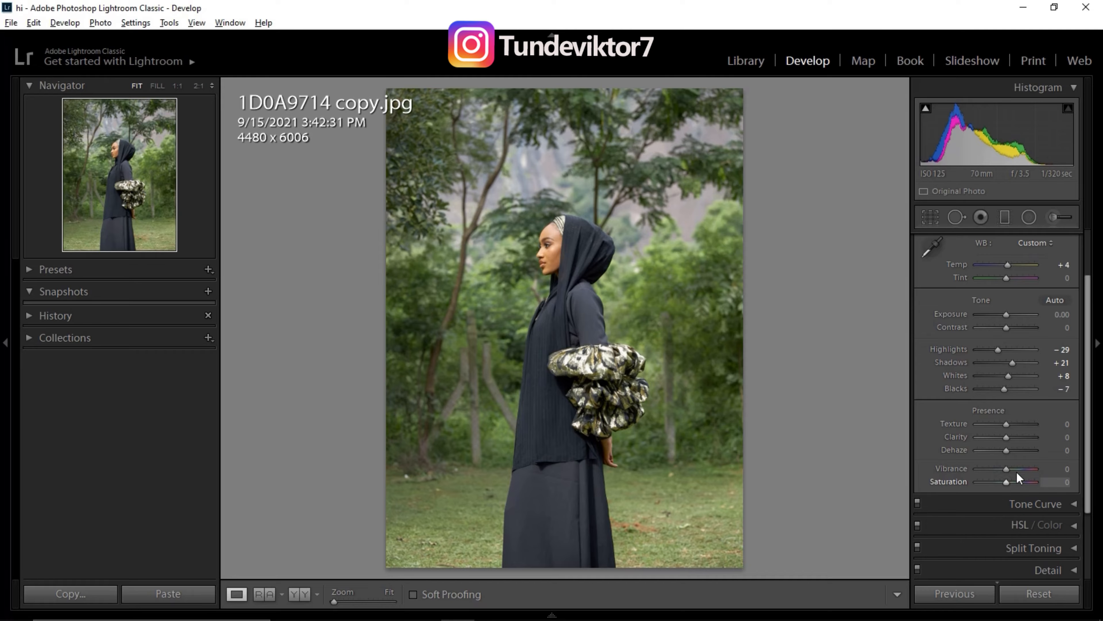
# Try Saturation at +57, reset it to 0, and check the woman's face at 1:1 with Vibrance at +43
pyautogui.moveTo(1007, 481); pyautogui.dragTo(1022, 481)
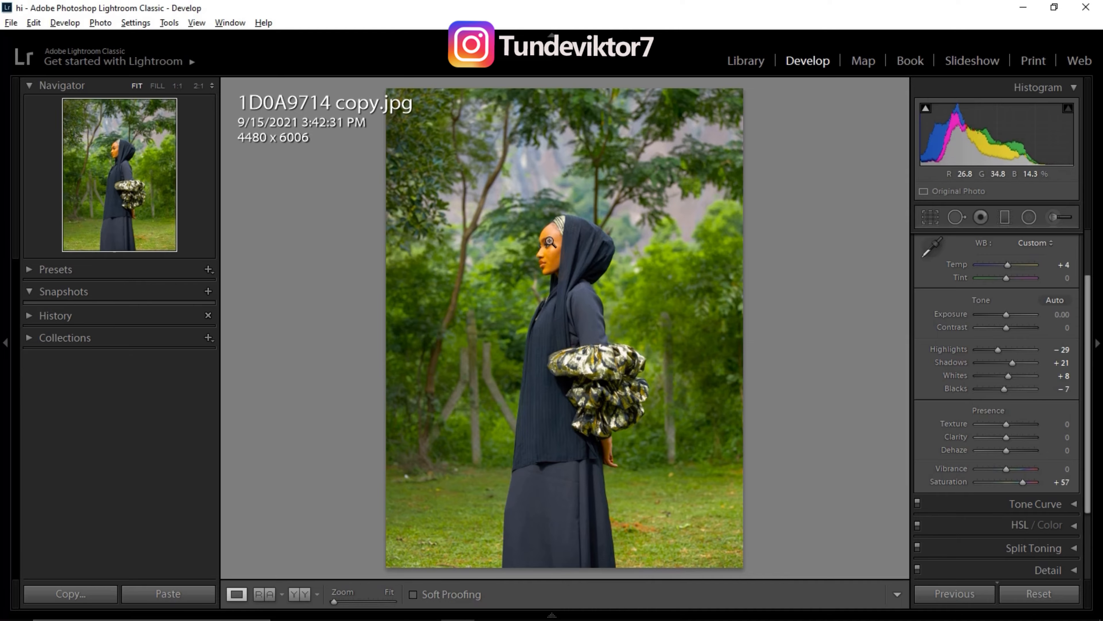
pyautogui.moveTo(1022, 482); pyautogui.dragTo(1009, 487)
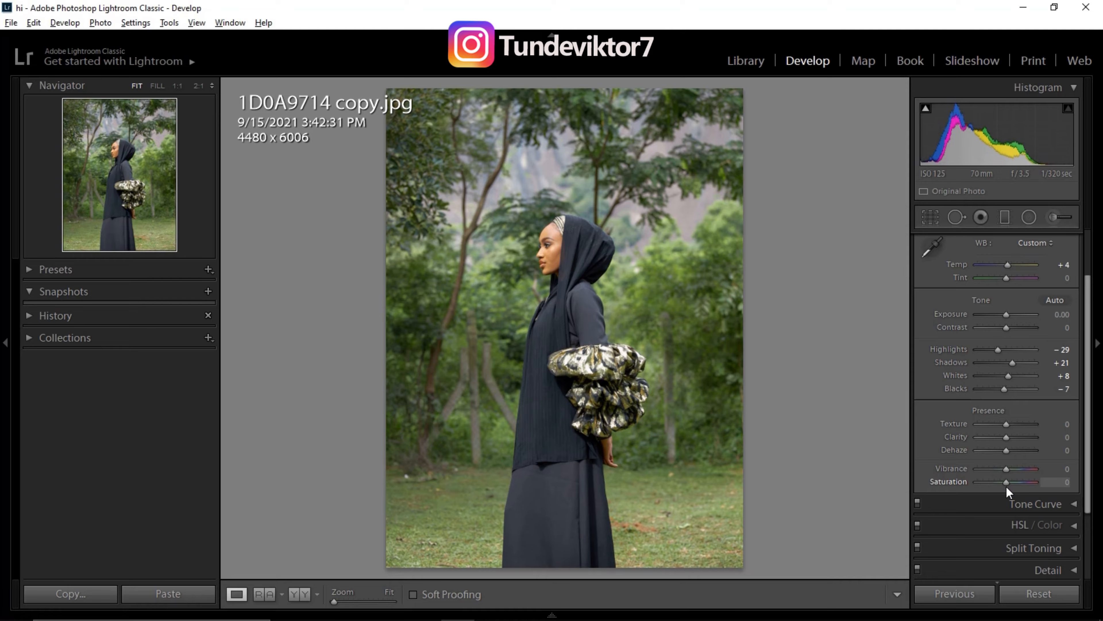
pyautogui.moveTo(1007, 468); pyautogui.dragTo(1018, 472)
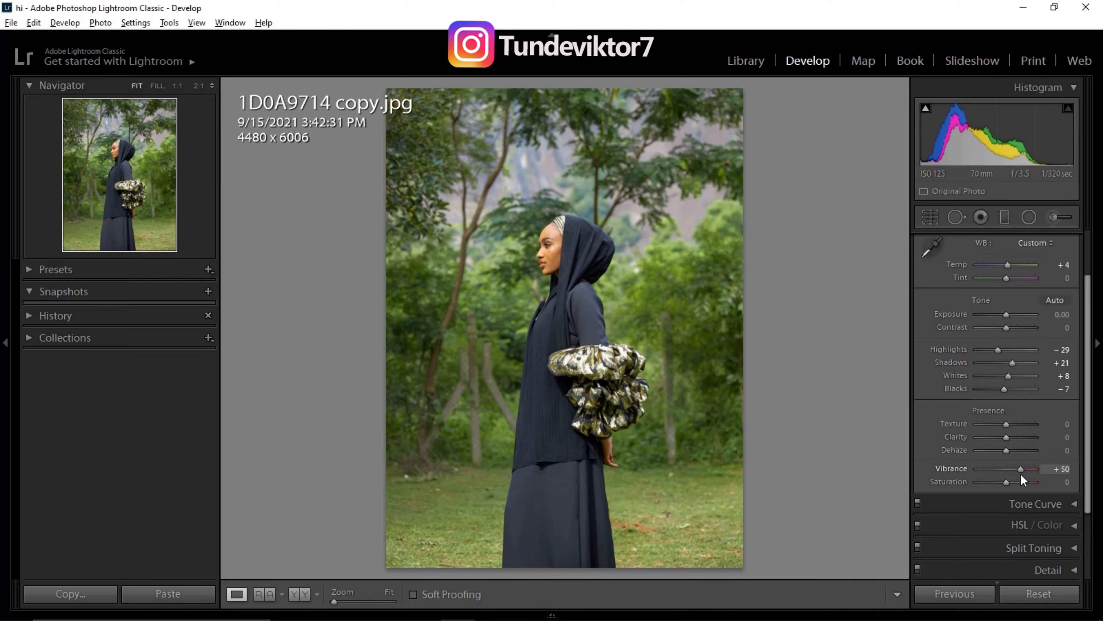
pyautogui.click(555, 250)
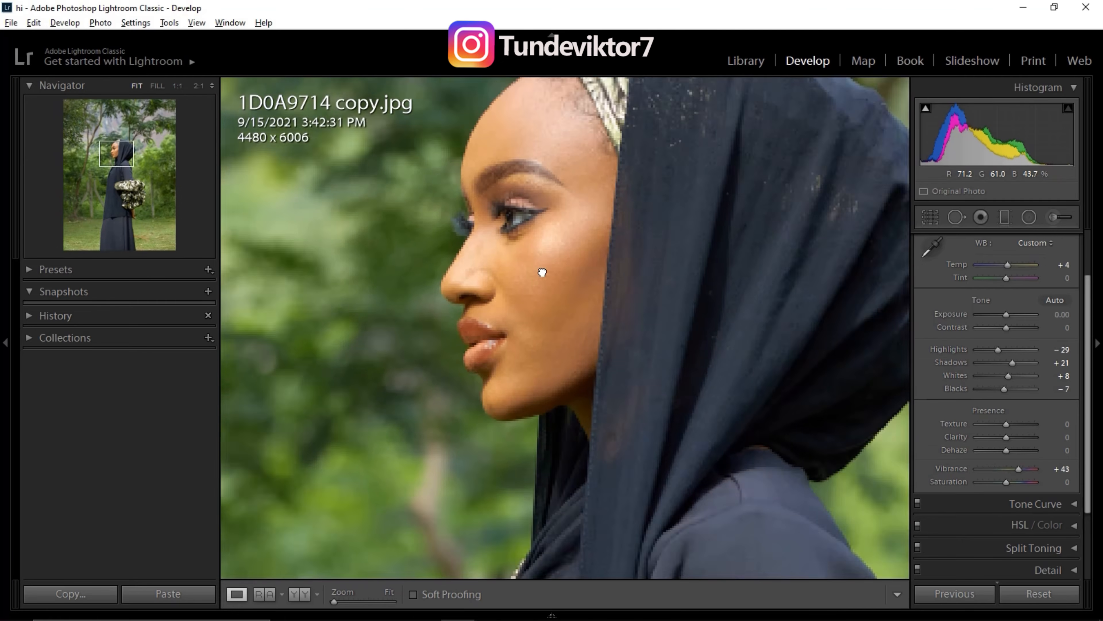
pyautogui.click(542, 270)
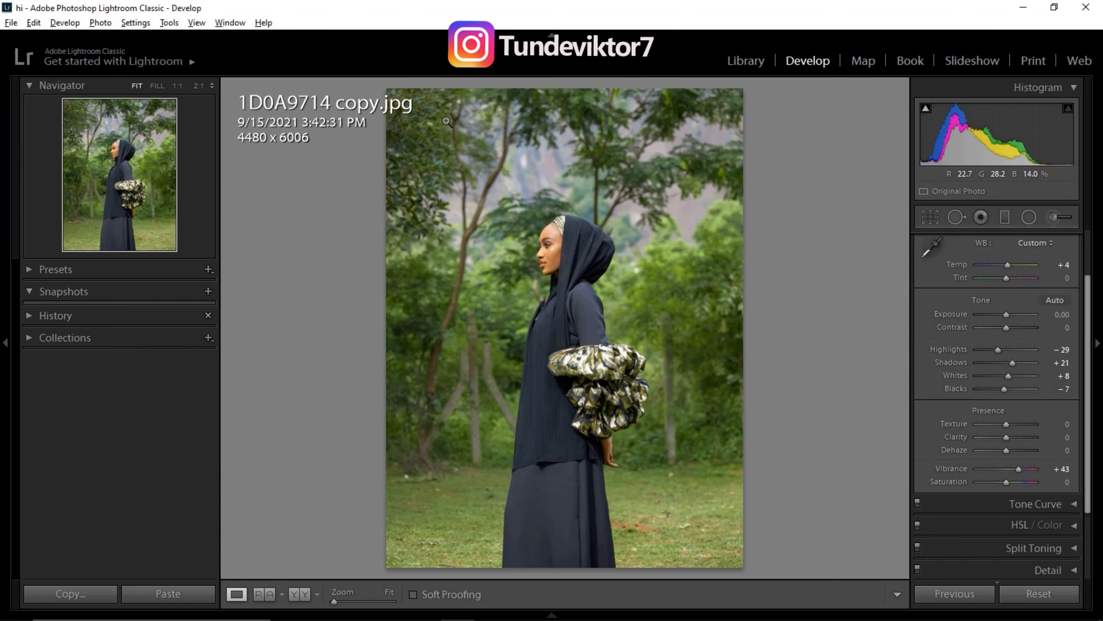
# Try Vibrance at +7 and +57 in the fit view and reset it to 0
pyautogui.moveTo(1022, 471); pyautogui.dragTo(1011, 476)
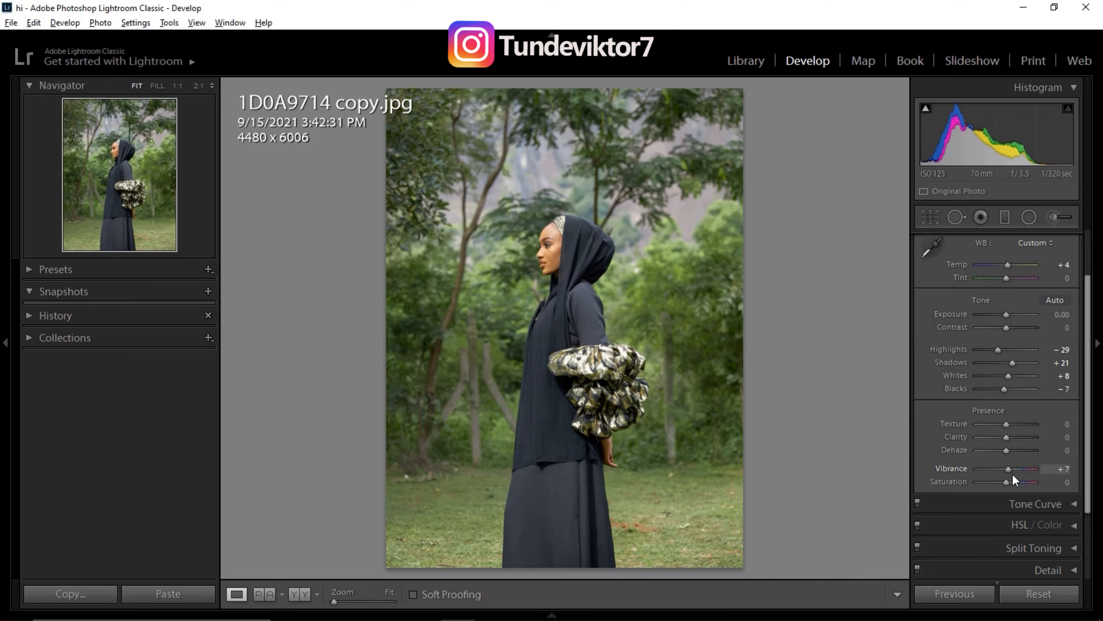
pyautogui.moveTo(1015, 473); pyautogui.dragTo(1025, 475)
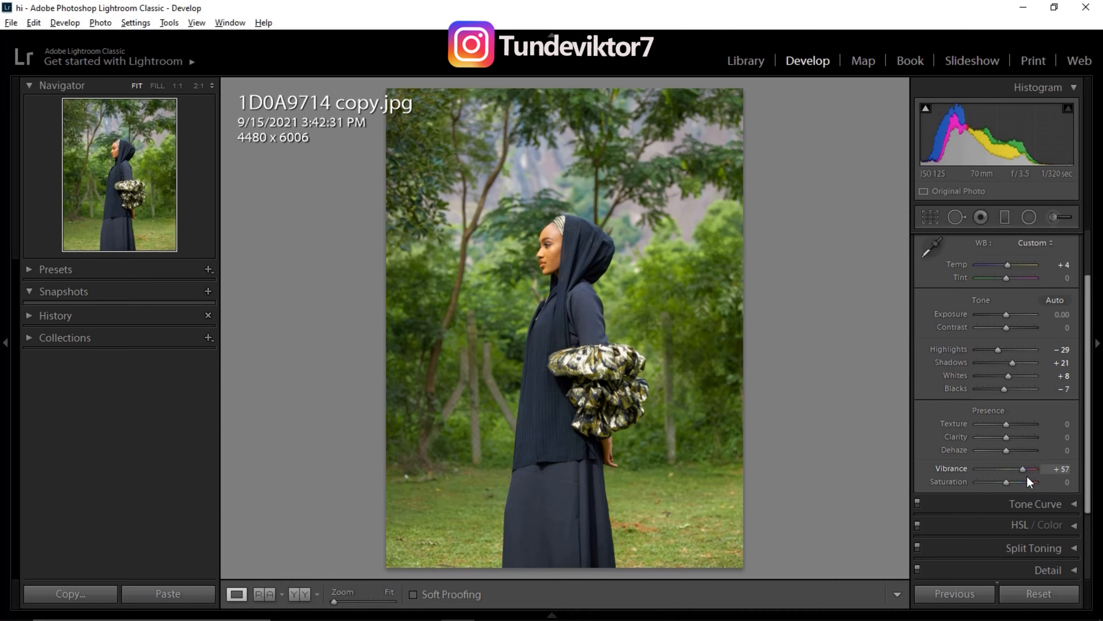
pyautogui.moveTo(1026, 475); pyautogui.dragTo(1012, 472)
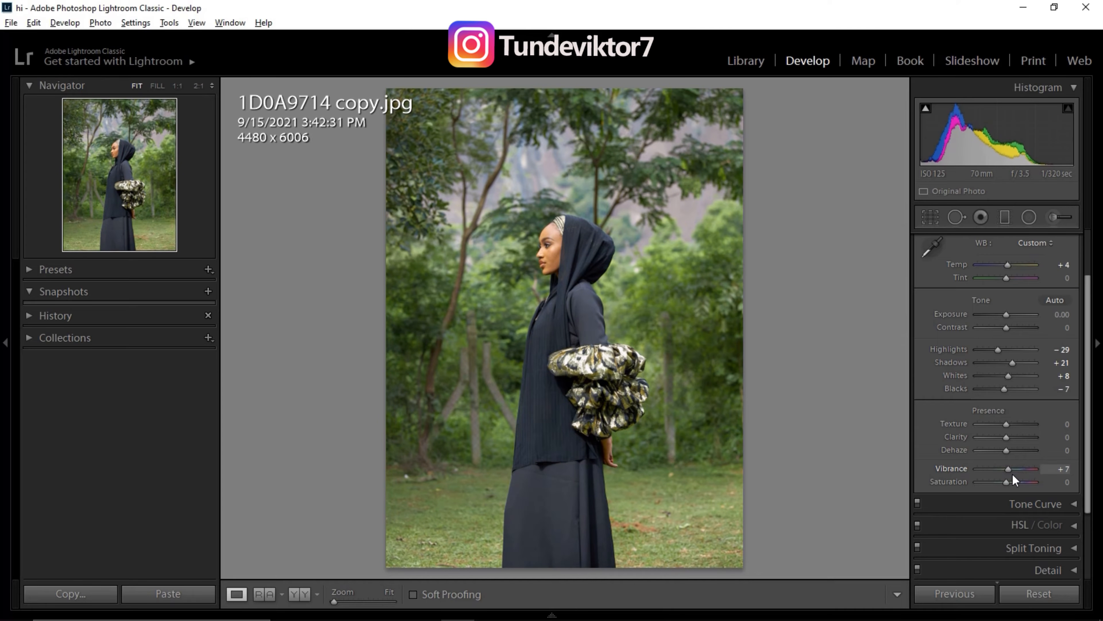
pyautogui.moveTo(1007, 482)
pyautogui.mouseDown()
pyautogui.moveTo(1026, 483)
pyautogui.moveTo(1010, 483)
pyautogui.mouseUp()
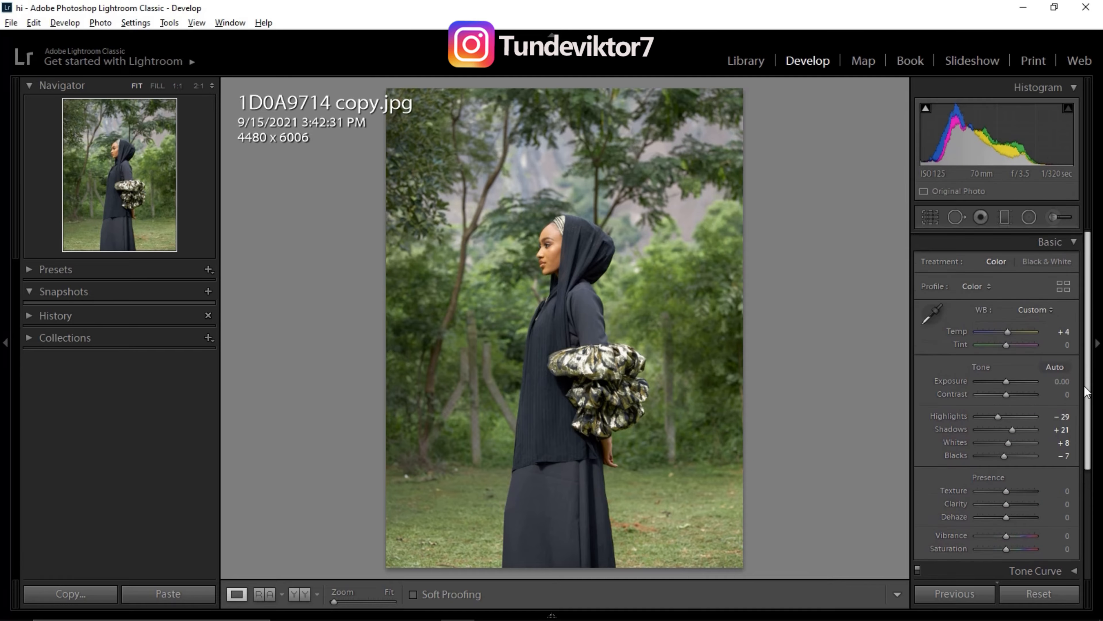
# Set the photo's Vibrance to +36
pyautogui.scroll(-1, 1093, 411)
pyautogui.scroll(1, 1093, 410)
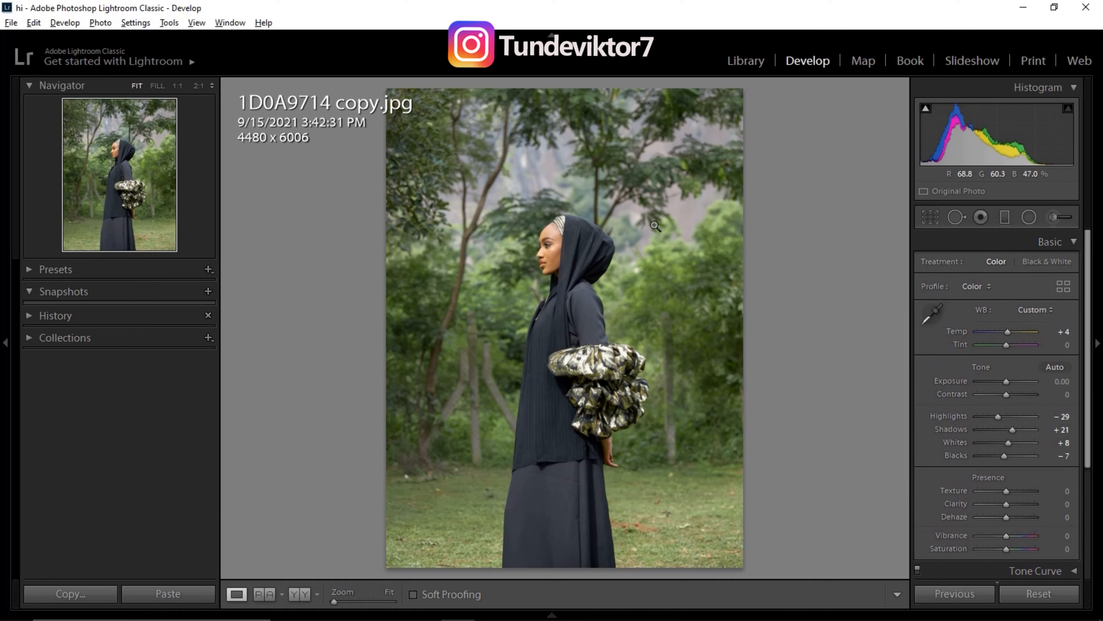
pyautogui.scroll(-2, 1088, 439)
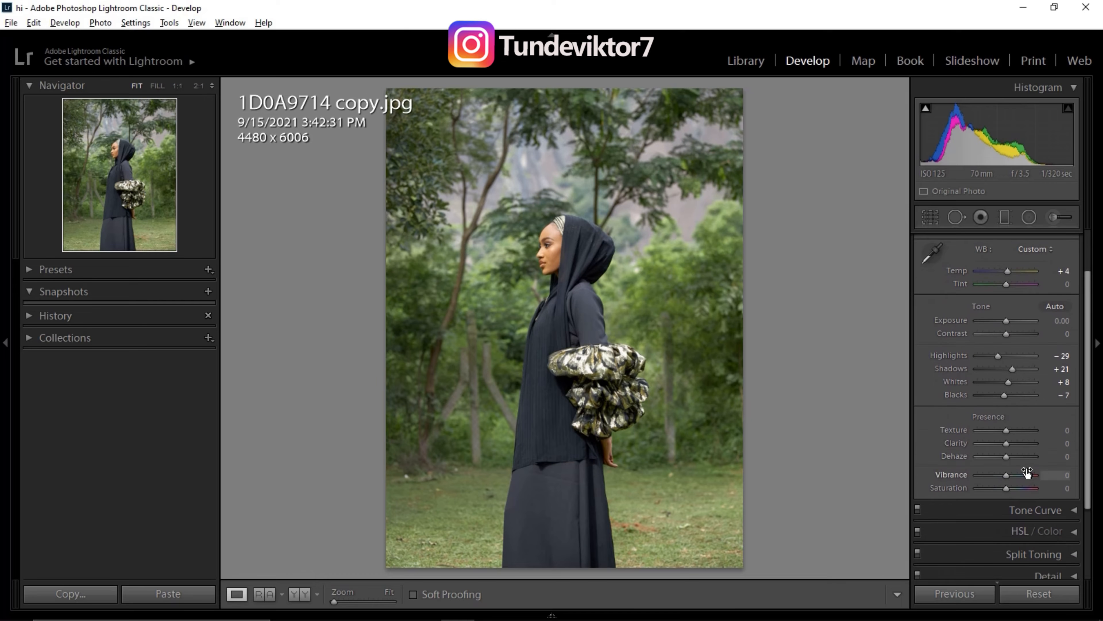
pyautogui.moveTo(1010, 477); pyautogui.dragTo(1019, 478)
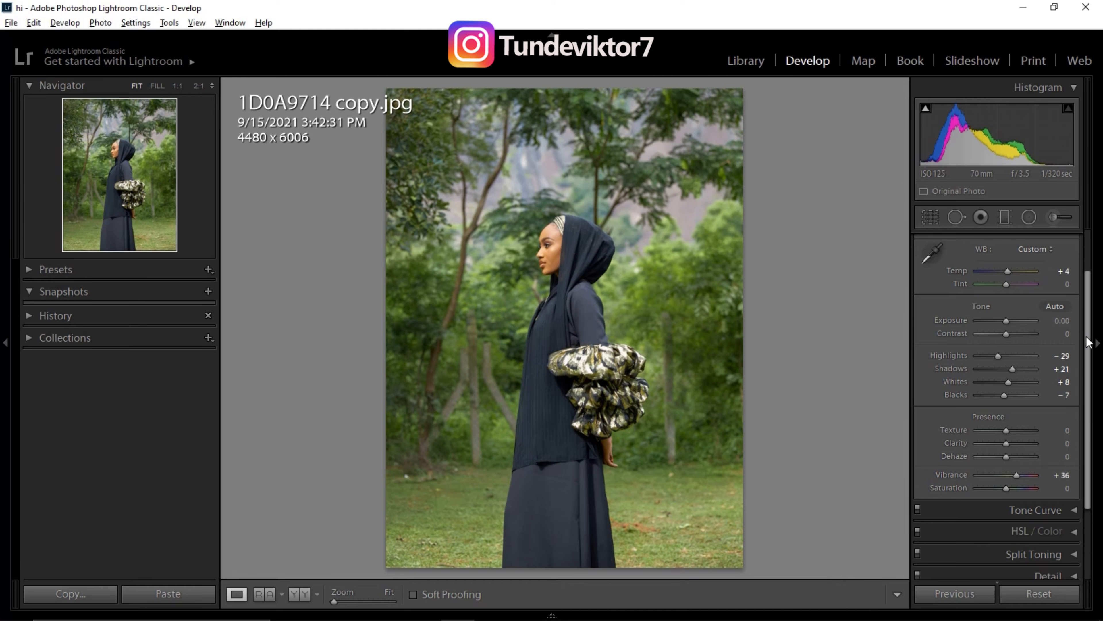
# Collapse the Basic adjustments and expand the Tone Curve adjustments
pyautogui.scroll(2, 1089, 341)
pyautogui.moveTo(1085, 277); pyautogui.dragTo(1085, 275)
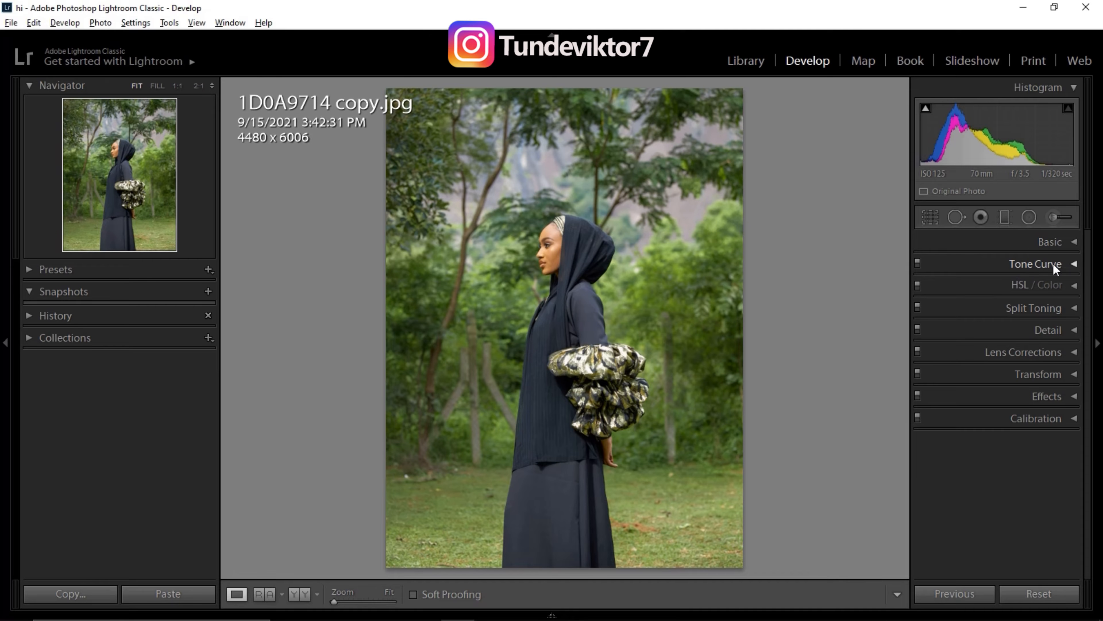
pyautogui.click(1074, 265)
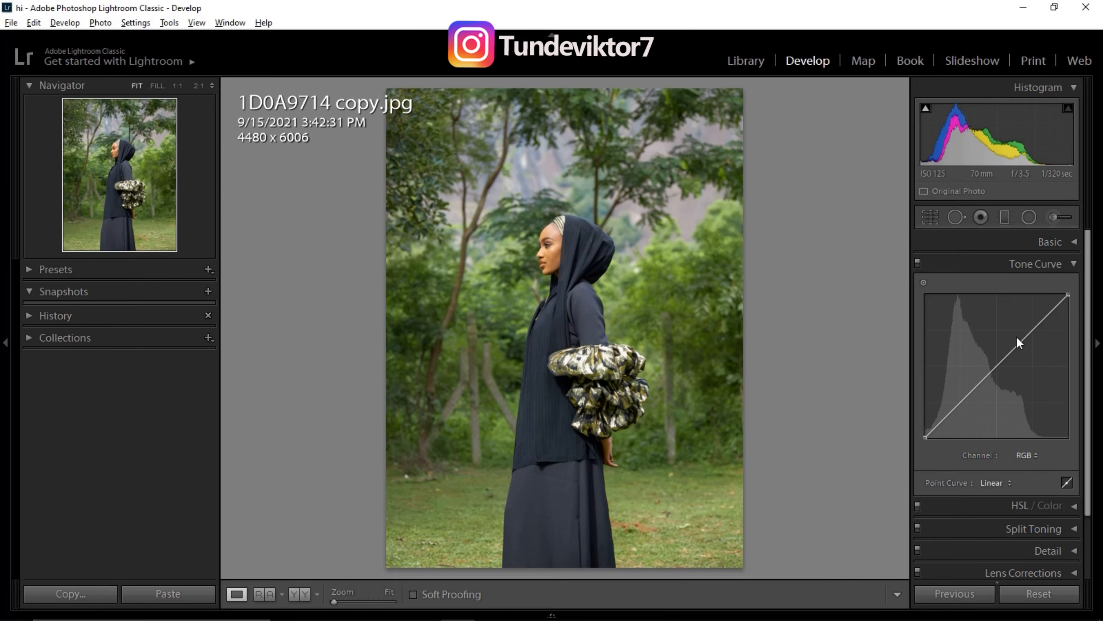
# Try shadow, highlight and midtone points on the RGB tone curve and remove them to restore the linear curve
pyautogui.hotkey('ctrl', 'alt', 'shift', 't')
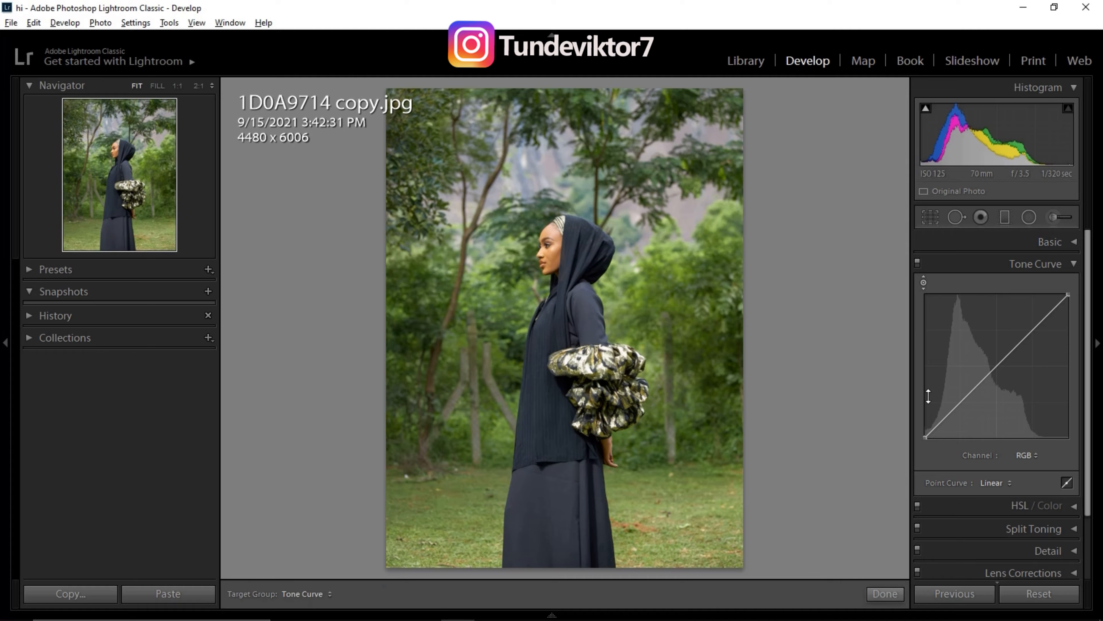
pyautogui.click(960, 403)
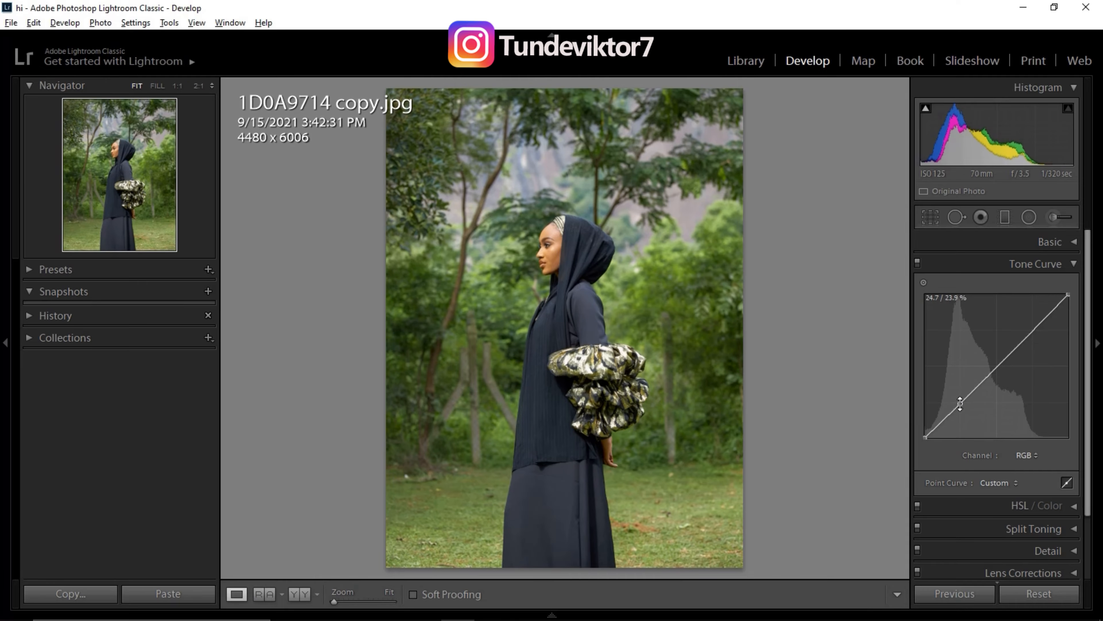
pyautogui.moveTo(961, 404)
pyautogui.mouseDown()
pyautogui.moveTo(958, 430)
pyautogui.moveTo(958, 410)
pyautogui.mouseUp()
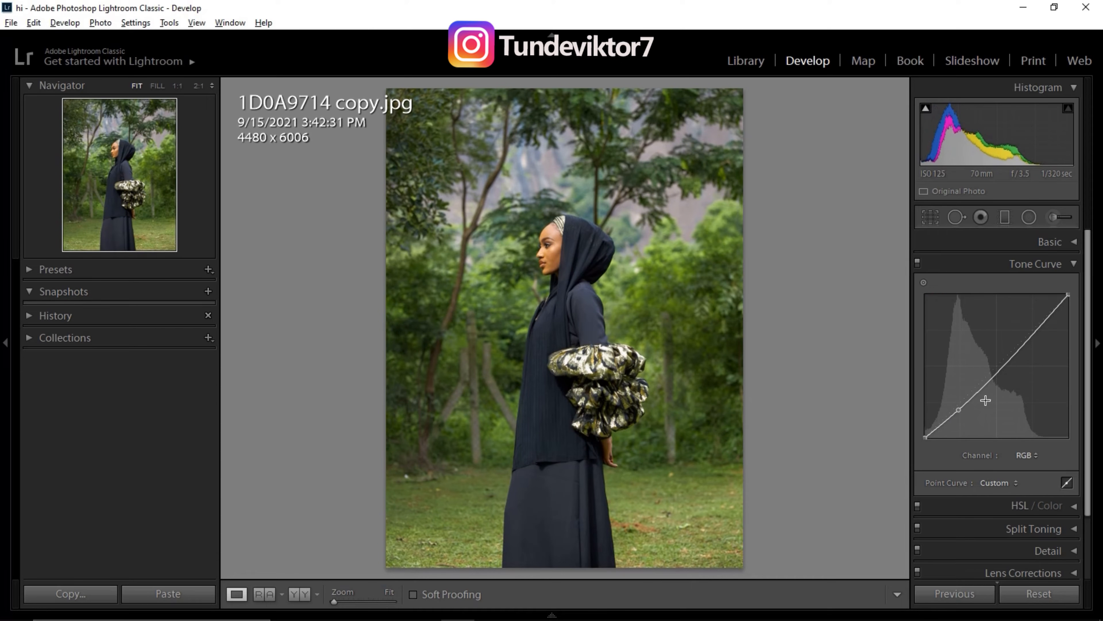
pyautogui.moveTo(1035, 332); pyautogui.dragTo(1029, 330)
pyautogui.doubleClick(1029, 328)
pyautogui.doubleClick(959, 409)
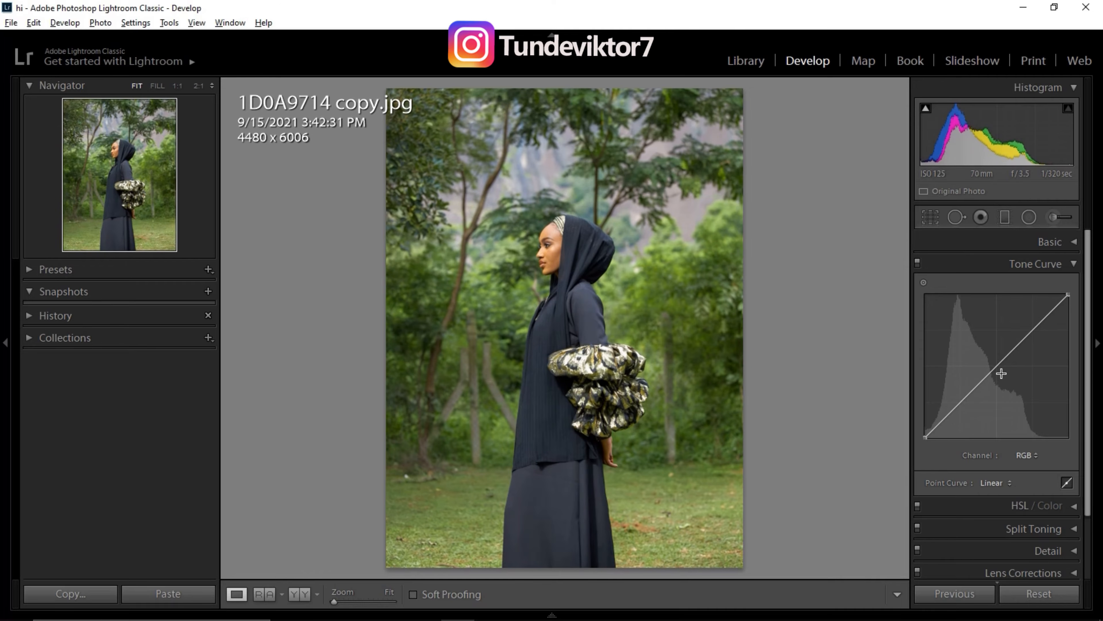
pyautogui.moveTo(1021, 341); pyautogui.dragTo(998, 367)
pyautogui.doubleClick(995, 366)
# Shape a gentle S-curve on the RGB tone curve by lowering a shadow point and raising a highlight point
pyautogui.click(960, 405)
pyautogui.moveTo(961, 403); pyautogui.dragTo(963, 406)
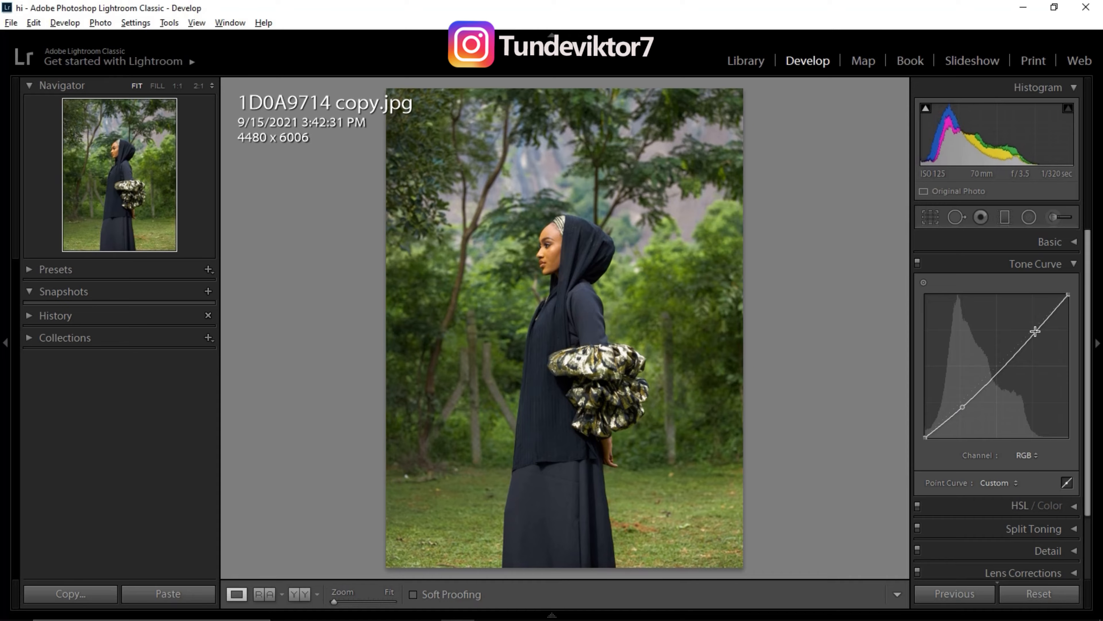
pyautogui.moveTo(1033, 331); pyautogui.dragTo(1032, 325)
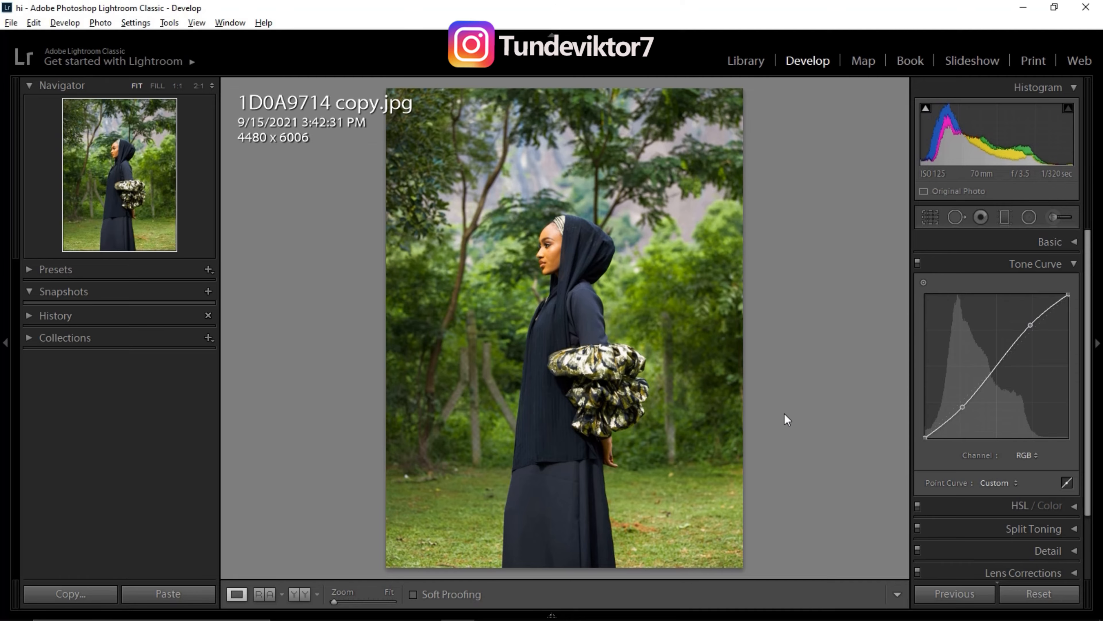
# Compare the tone-curved photo with its original version using the before view
pyautogui.press('\\')
pyautogui.press('\\')
pyautogui.press('\\')
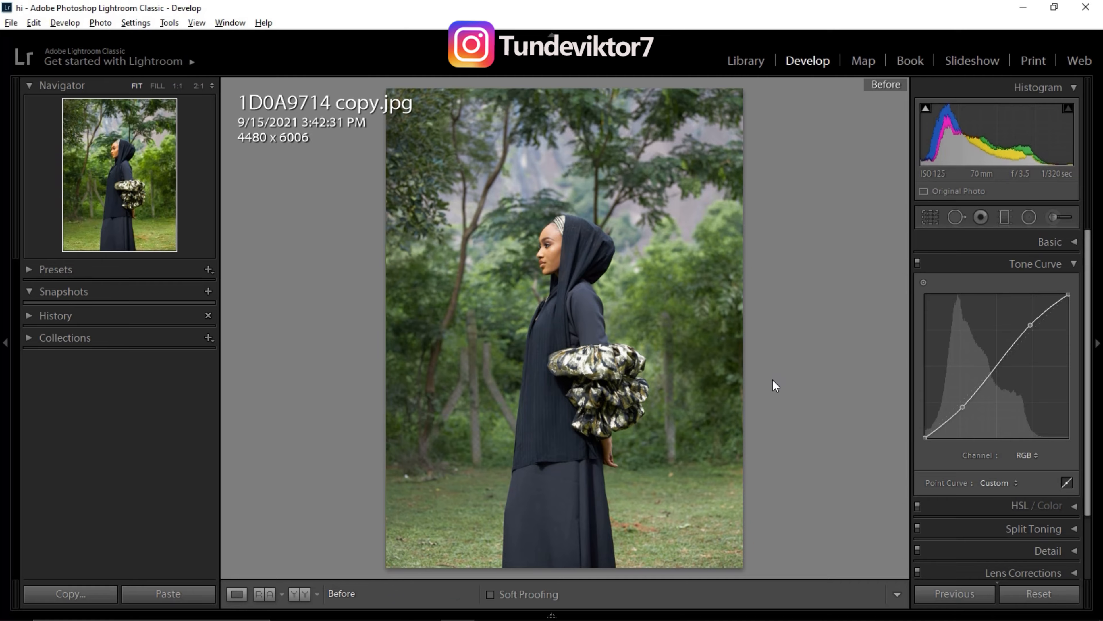
pyautogui.press('\\')
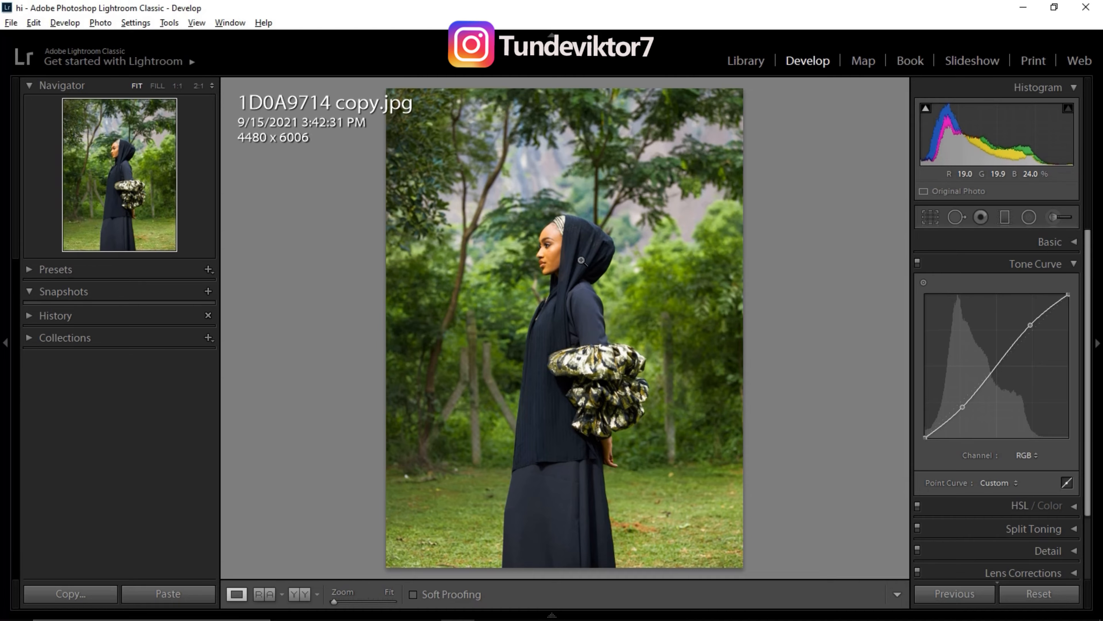
# Switch the tone curve to the Red channel, try lifting its midtones to 42.0 / 58.8 %, and remove that point
pyautogui.click(1023, 455)
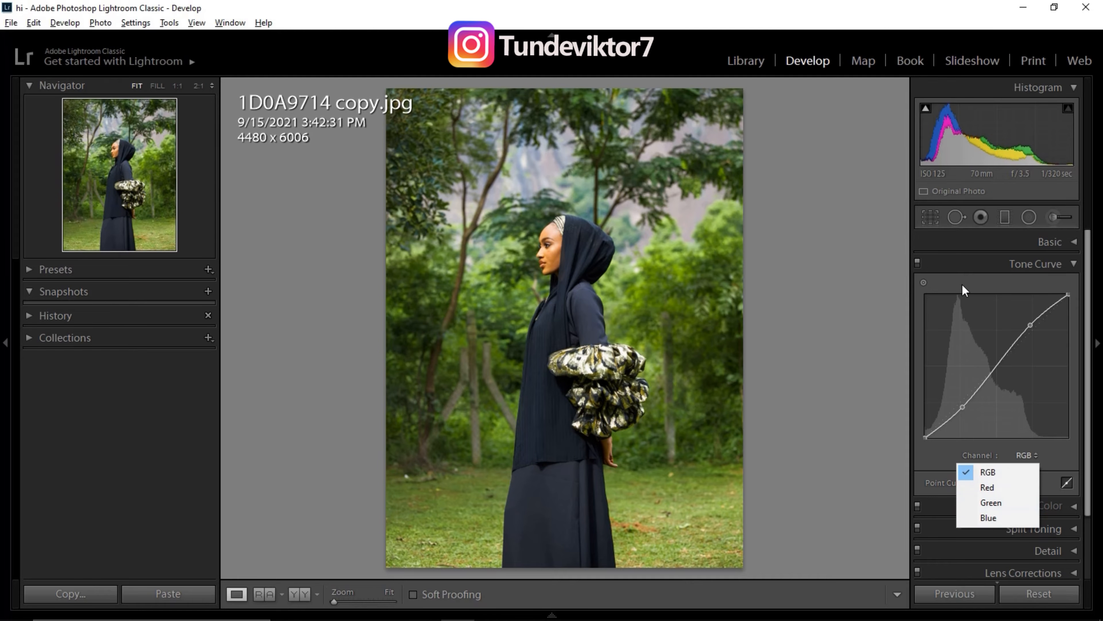
pyautogui.click(992, 488)
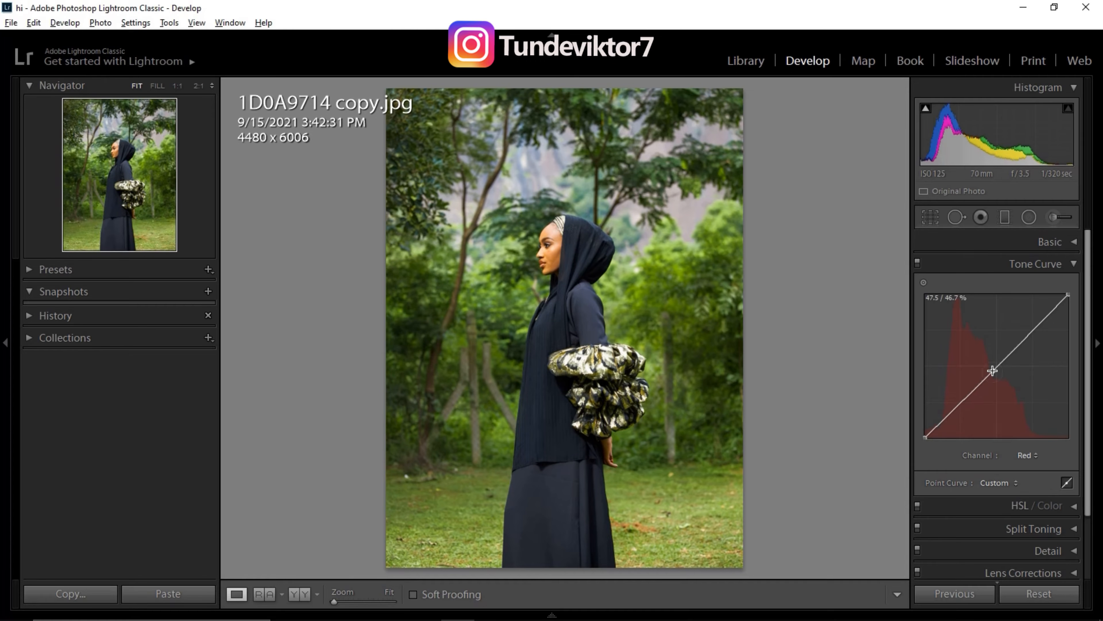
pyautogui.click(985, 353)
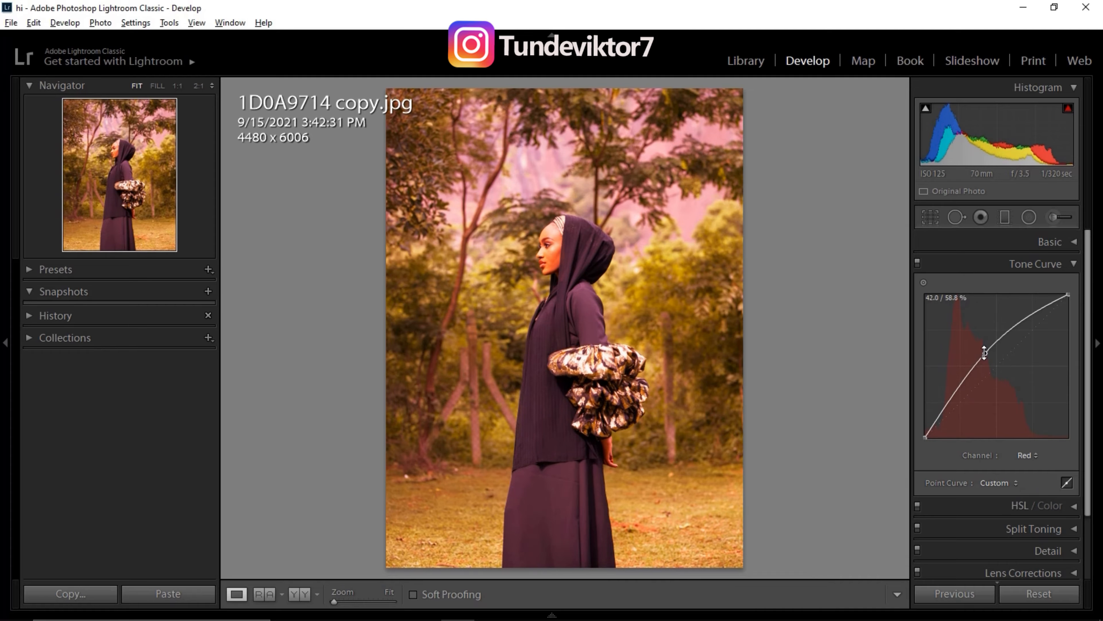
pyautogui.moveTo(984, 353)
pyautogui.mouseDown()
pyautogui.moveTo(978, 330)
pyautogui.moveTo(1000, 393)
pyautogui.moveTo(981, 346)
pyautogui.moveTo(1005, 384)
pyautogui.moveTo(996, 365)
pyautogui.mouseUp()
pyautogui.doubleClick(996, 365)
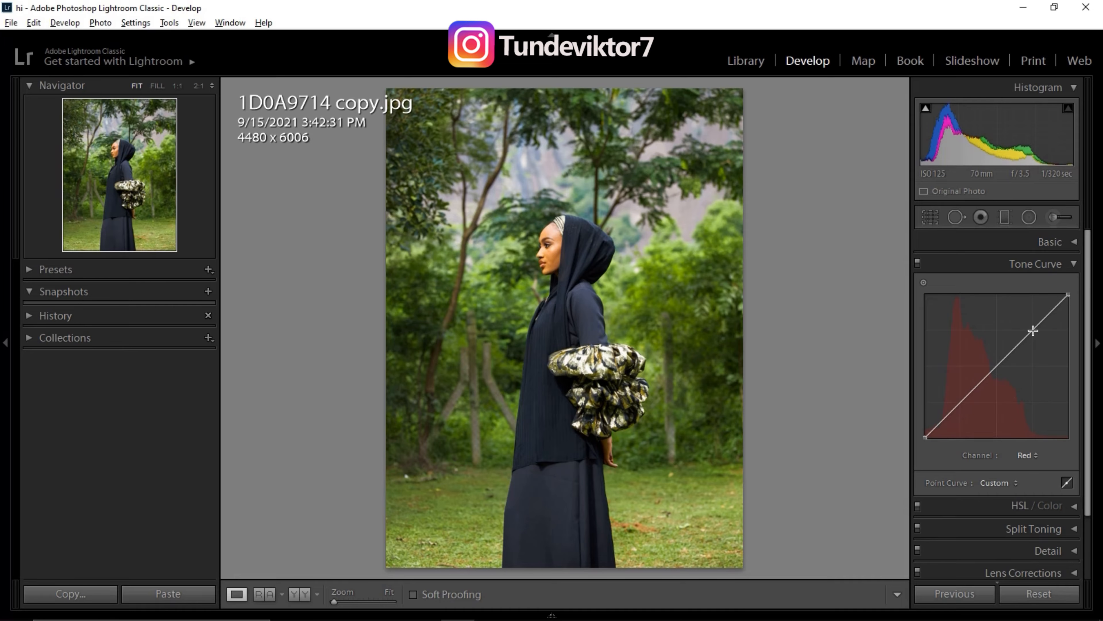
# Shape an S-curve in the Red channel with a raised highlight point and a shadow point at 27.1 / 24.7 %
pyautogui.moveTo(1031, 333); pyautogui.dragTo(1030, 324)
pyautogui.moveTo(957, 403); pyautogui.dragTo(963, 402)
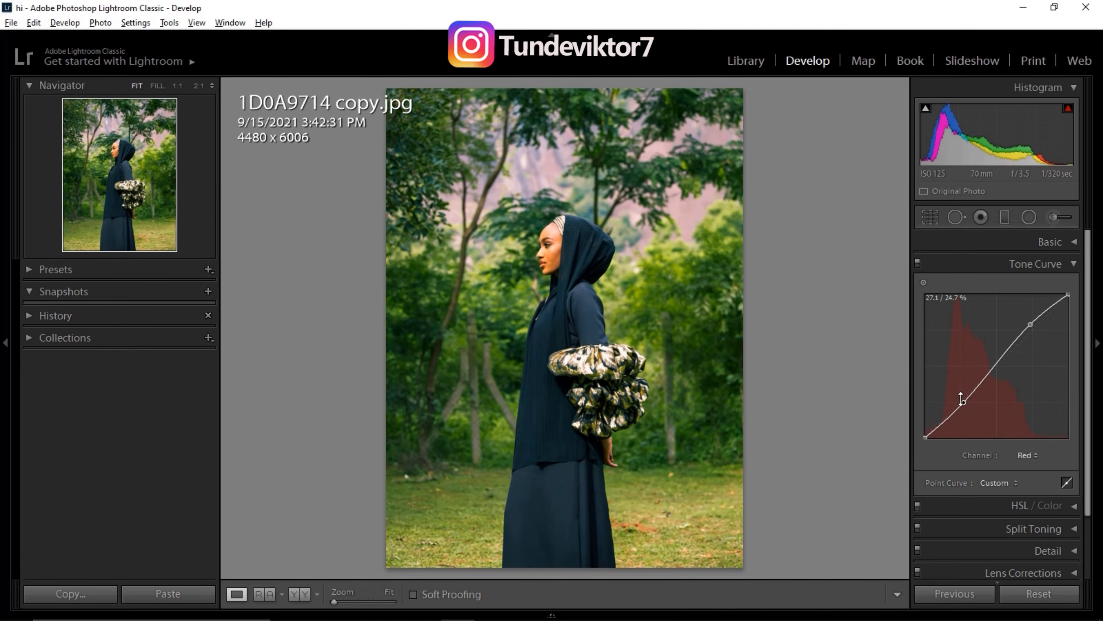
# Switch the tone curve to the Green channel, try a midtone point at 49.8 / 52.2 %, and undo it
pyautogui.click(1023, 455)
pyautogui.click(992, 503)
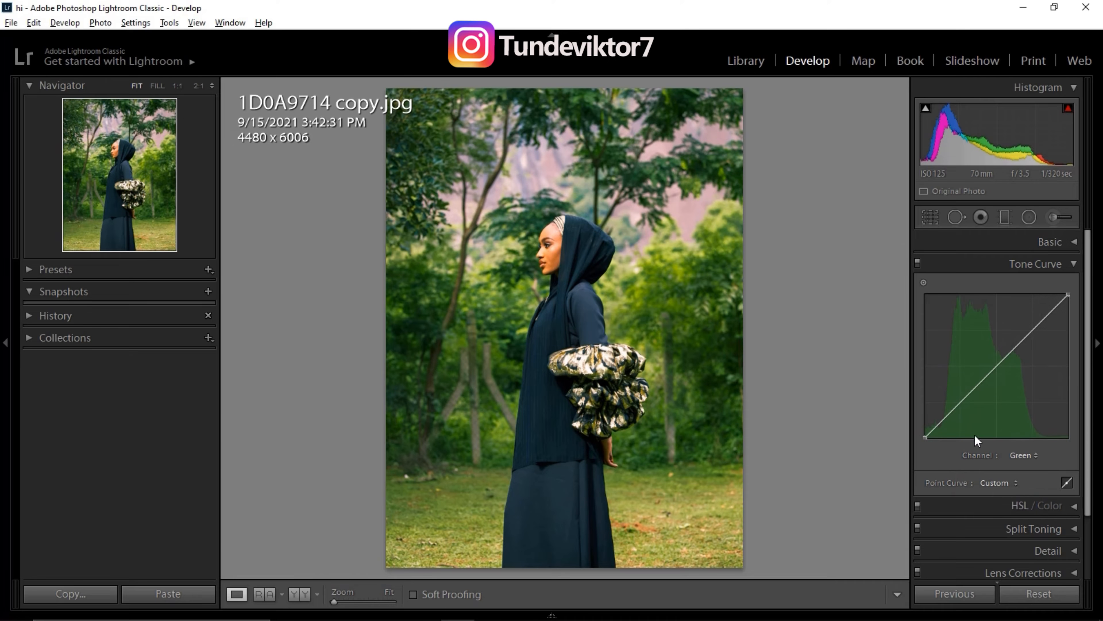
pyautogui.moveTo(996, 368)
pyautogui.mouseDown()
pyautogui.moveTo(974, 324)
pyautogui.moveTo(999, 405)
pyautogui.moveTo(996, 365)
pyautogui.mouseUp()
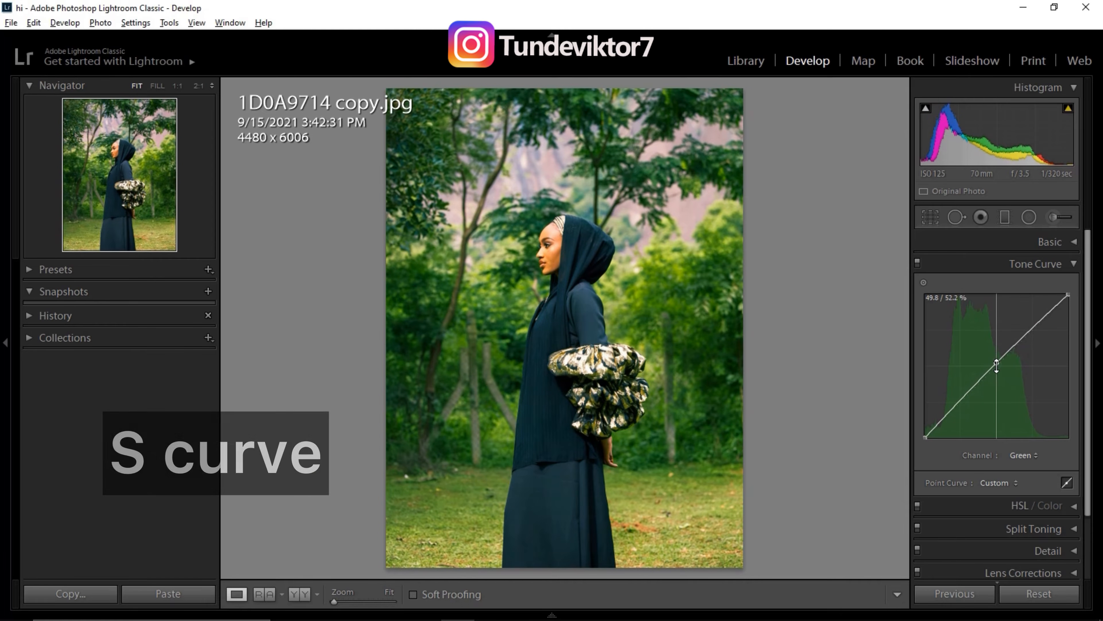
pyautogui.press('ctrl')
pyautogui.press('ctrl')
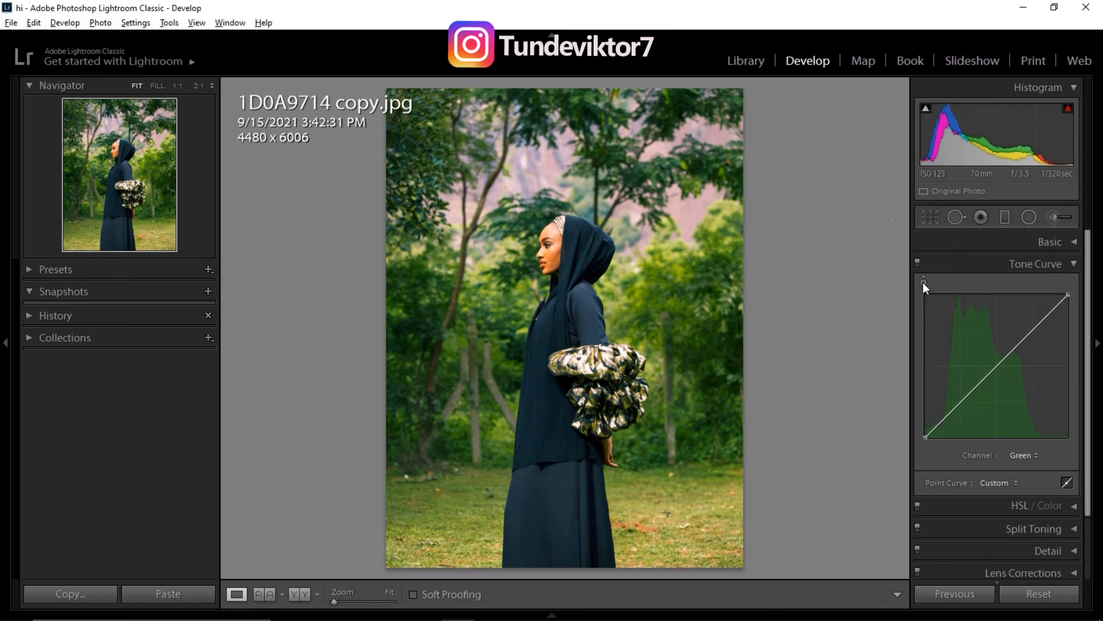
# Shape an S-curve in the Green channel with a highlight point at 73.3 / 78.4 % and a lowered shadow point
pyautogui.press('ctrl')
pyautogui.press('ctrl')
pyautogui.press('ctrl')
pyautogui.moveTo(962, 403); pyautogui.dragTo(964, 414)
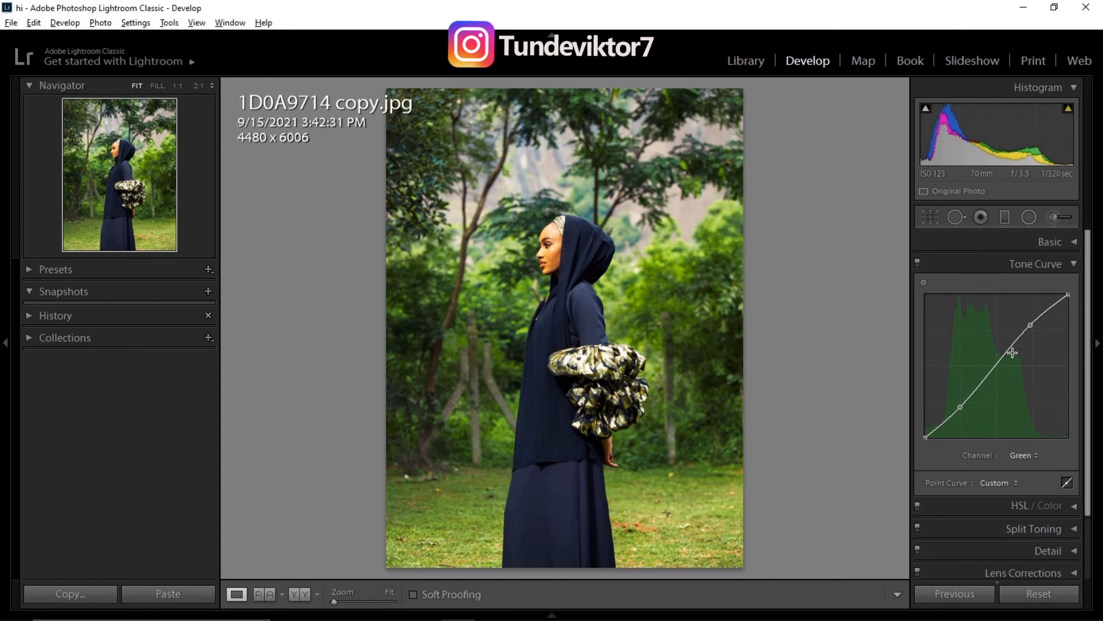
# Switch the tone curve to the Blue channel and shape a gentle S-curve with a lowered shadow point and a raised highlight point
pyautogui.click(1018, 455)
pyautogui.click(990, 517)
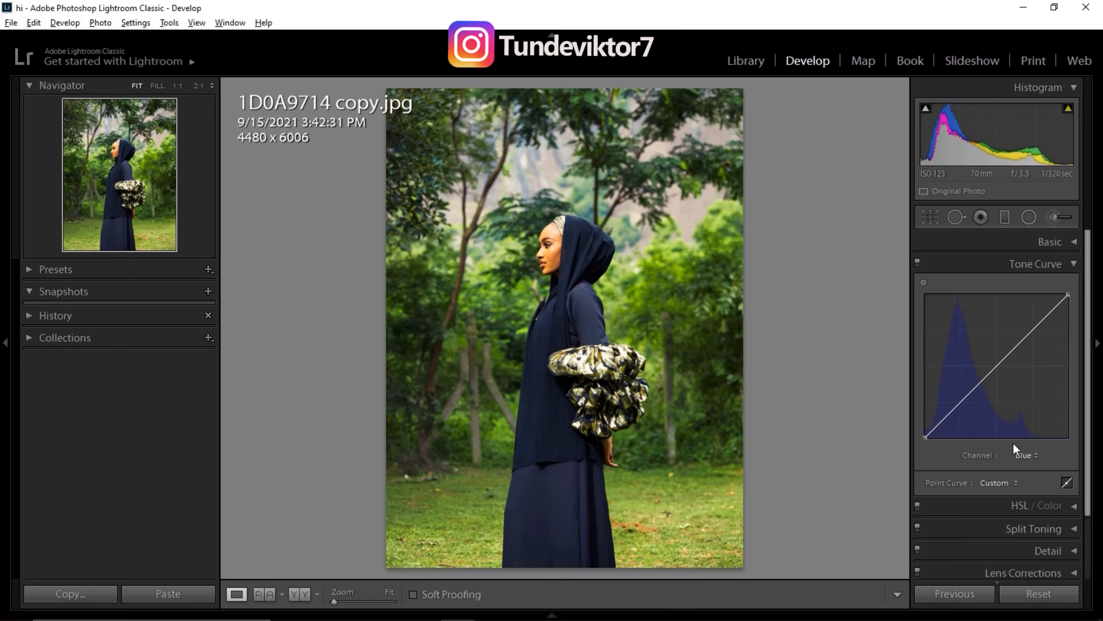
pyautogui.moveTo(995, 363)
pyautogui.mouseDown()
pyautogui.moveTo(984, 343)
pyautogui.moveTo(1018, 400)
pyautogui.moveTo(1000, 363)
pyautogui.mouseUp()
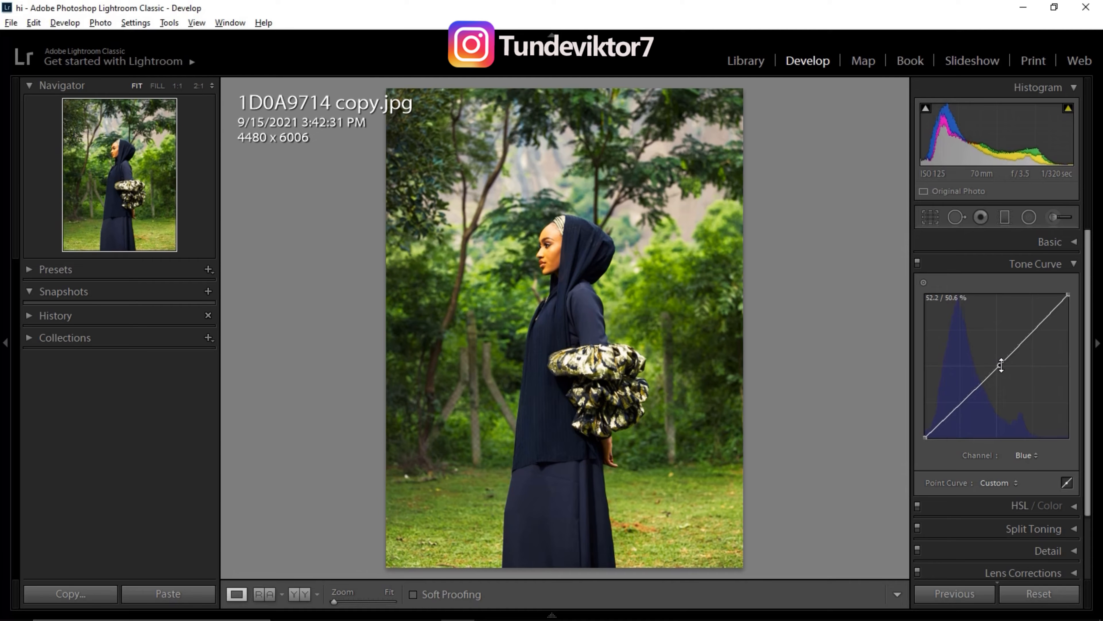
pyautogui.doubleClick(1002, 365)
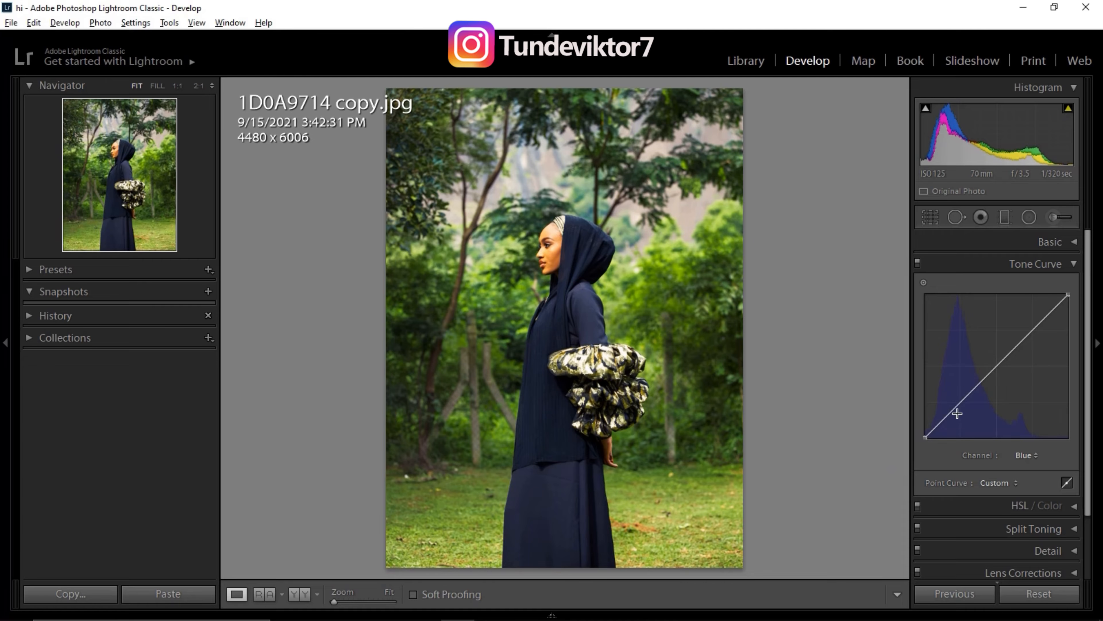
pyautogui.moveTo(962, 400); pyautogui.dragTo(962, 411)
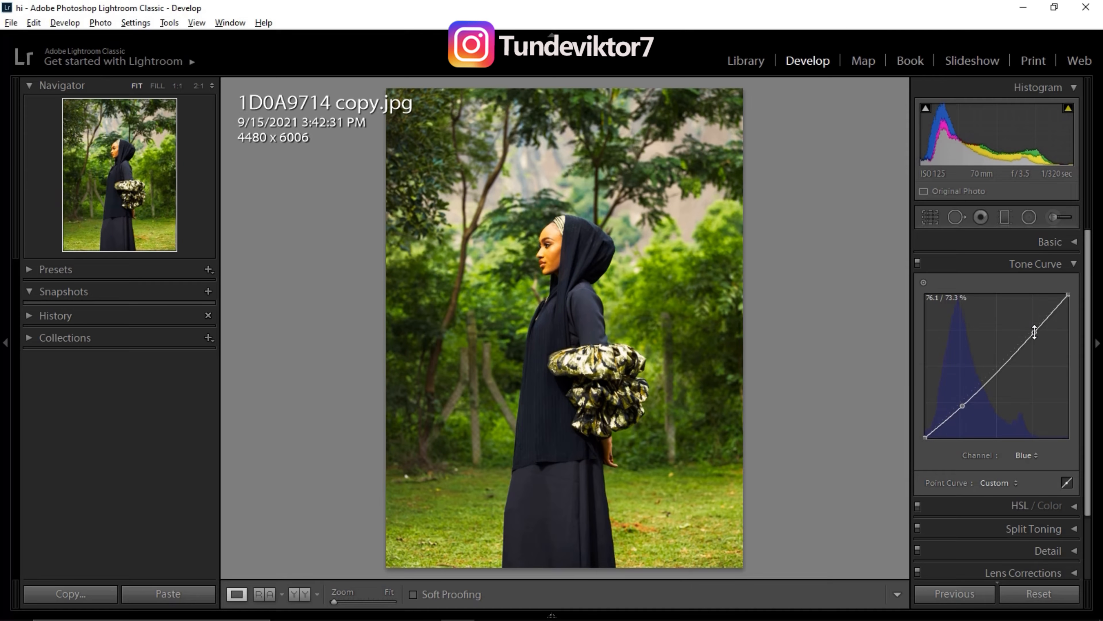
pyautogui.moveTo(1034, 331); pyautogui.dragTo(1032, 328)
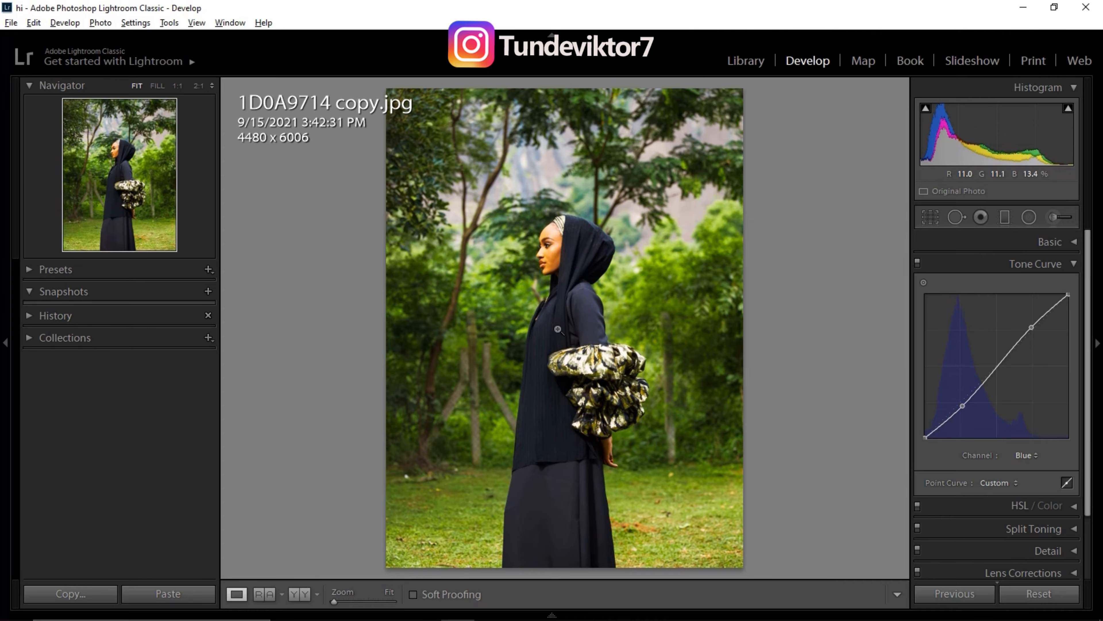
# Rework the Green channel curve by lowering its shadow point slightly and replacing the highlight point with a less raised one
pyautogui.click(1019, 455)
pyautogui.click(1000, 502)
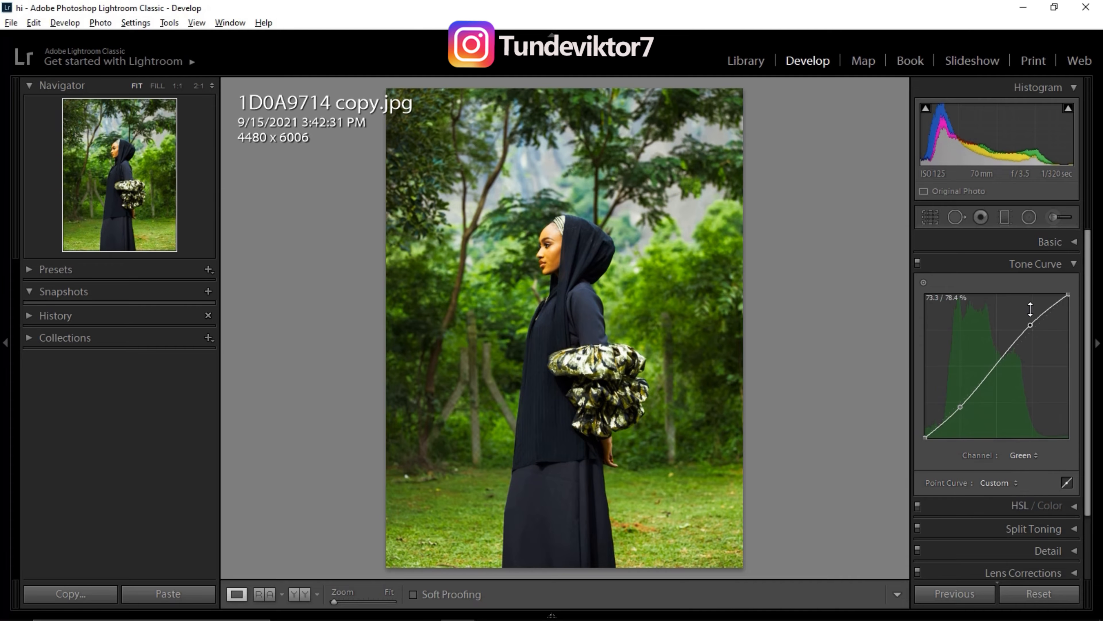
pyautogui.moveTo(962, 409); pyautogui.dragTo(961, 409)
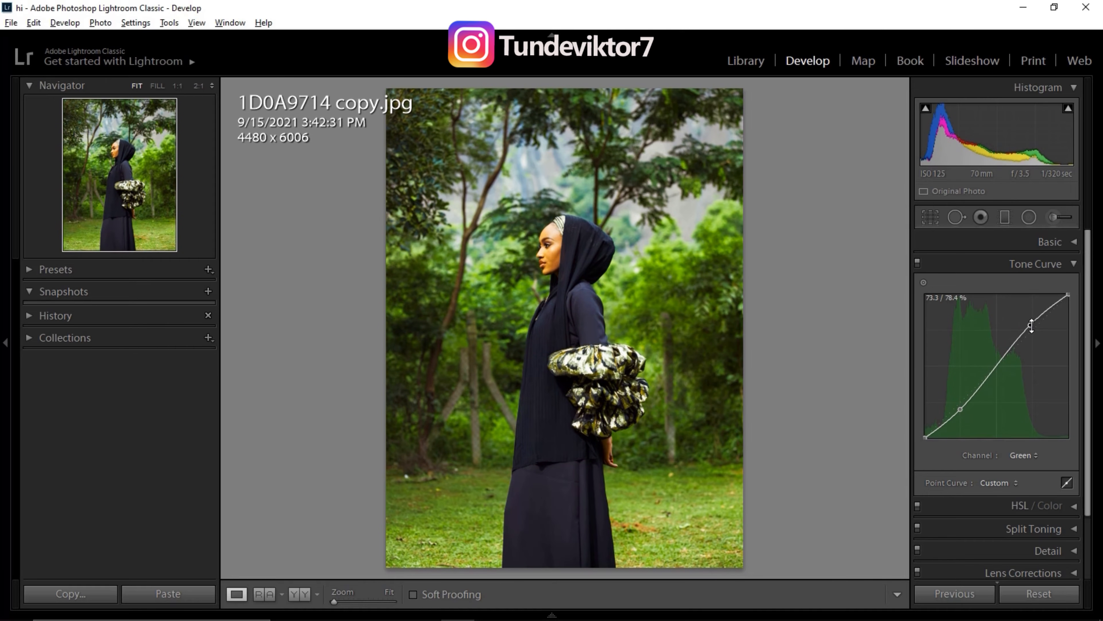
pyautogui.doubleClick(1029, 326)
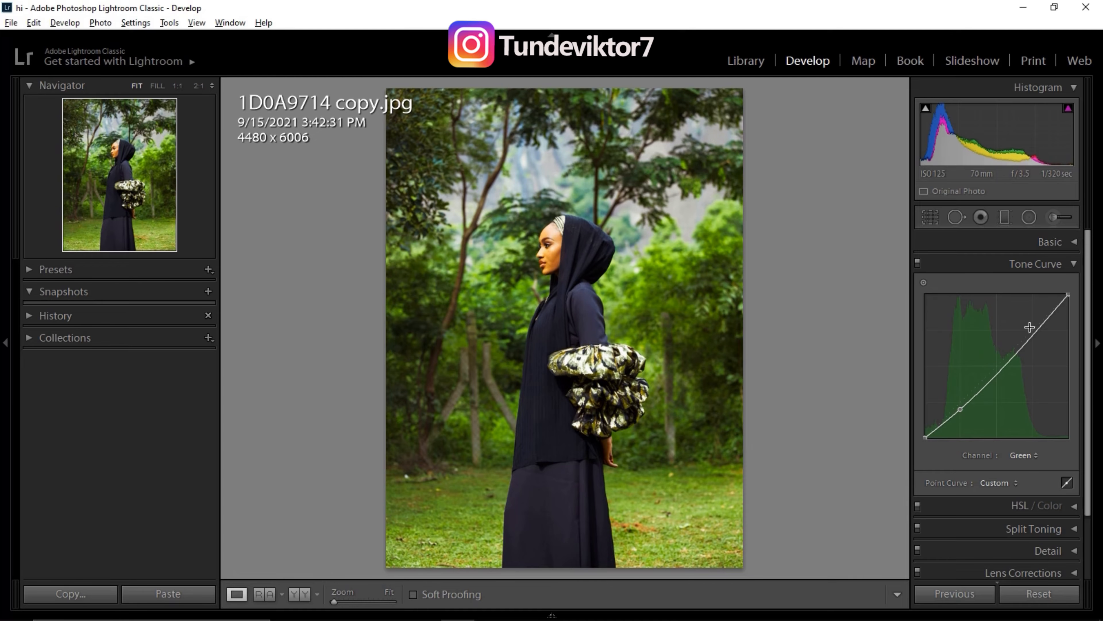
pyautogui.moveTo(1034, 334); pyautogui.dragTo(1034, 329)
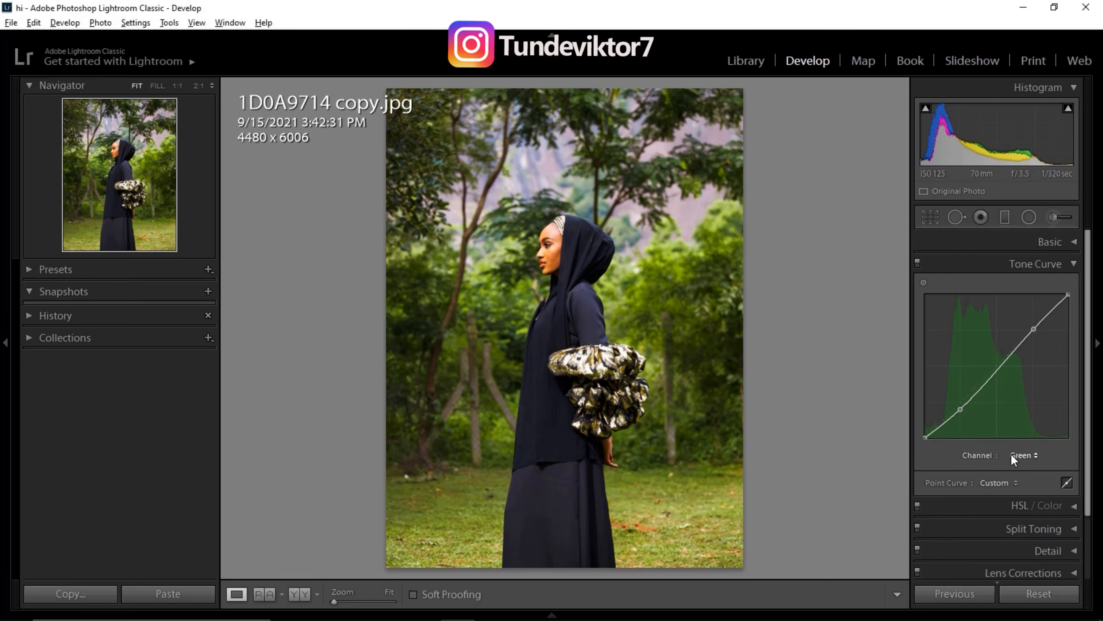
# Switch to the Red channel curve and replace its highlight point with a slightly lower one
pyautogui.click(1025, 456)
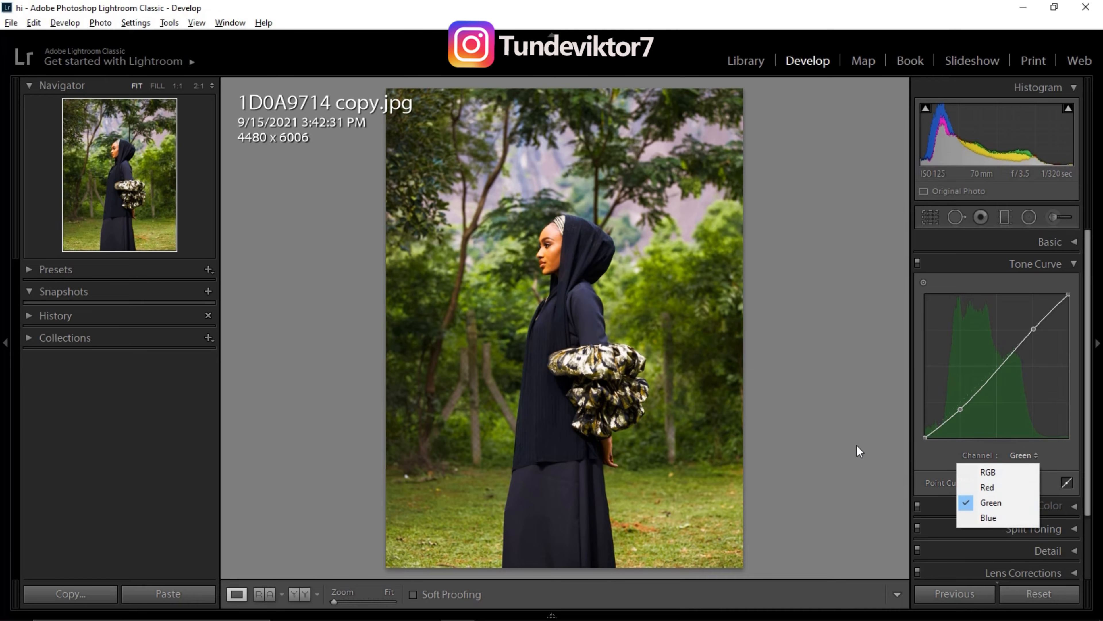
pyautogui.click(999, 488)
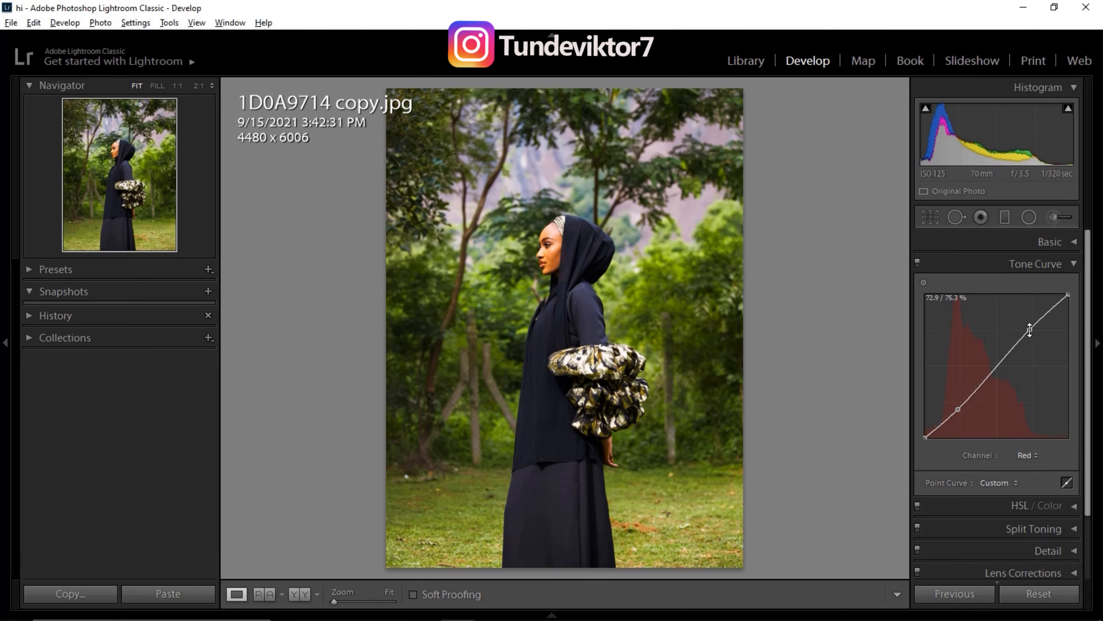
pyautogui.moveTo(1029, 332); pyautogui.dragTo(1029, 329)
pyautogui.doubleClick(1030, 328)
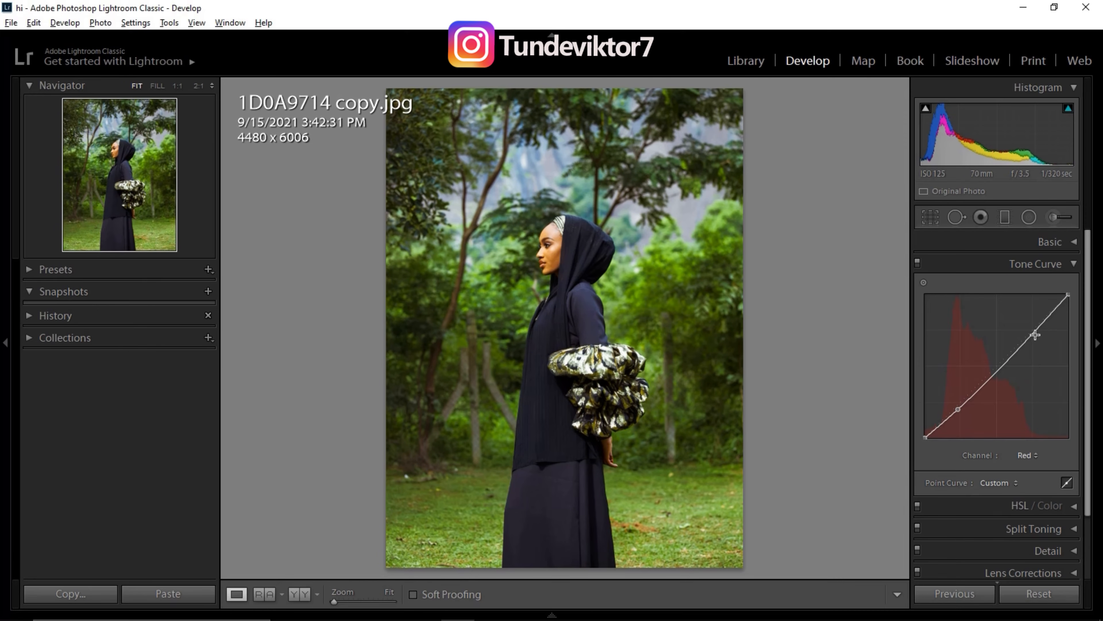
pyautogui.click(1033, 332)
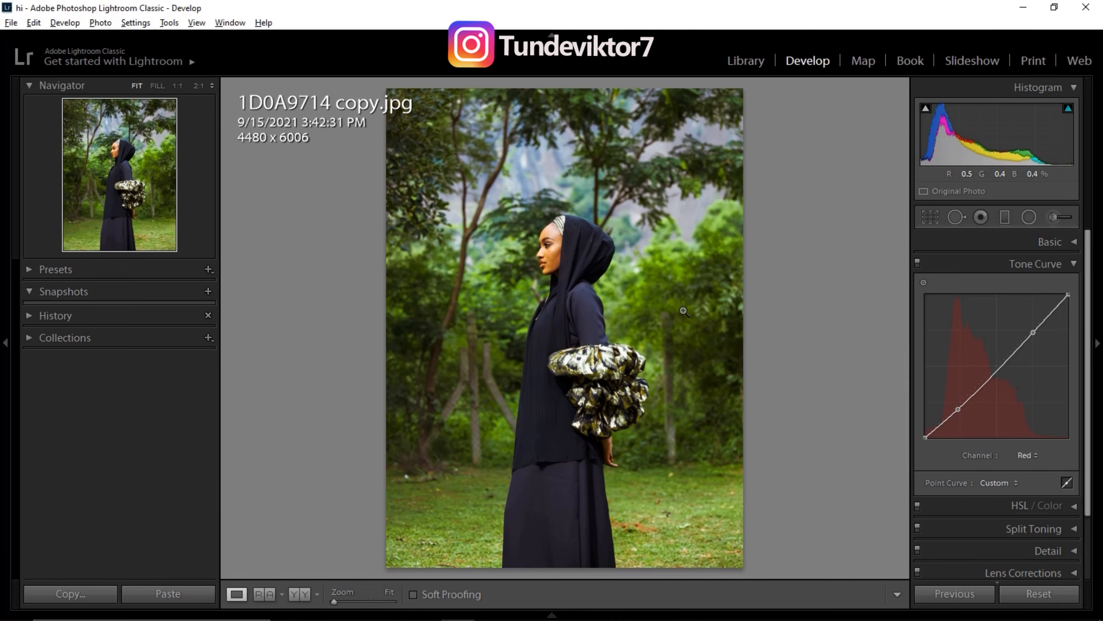
# Compare the channel-graded photo with its original version using the before view
pyautogui.press('\\')
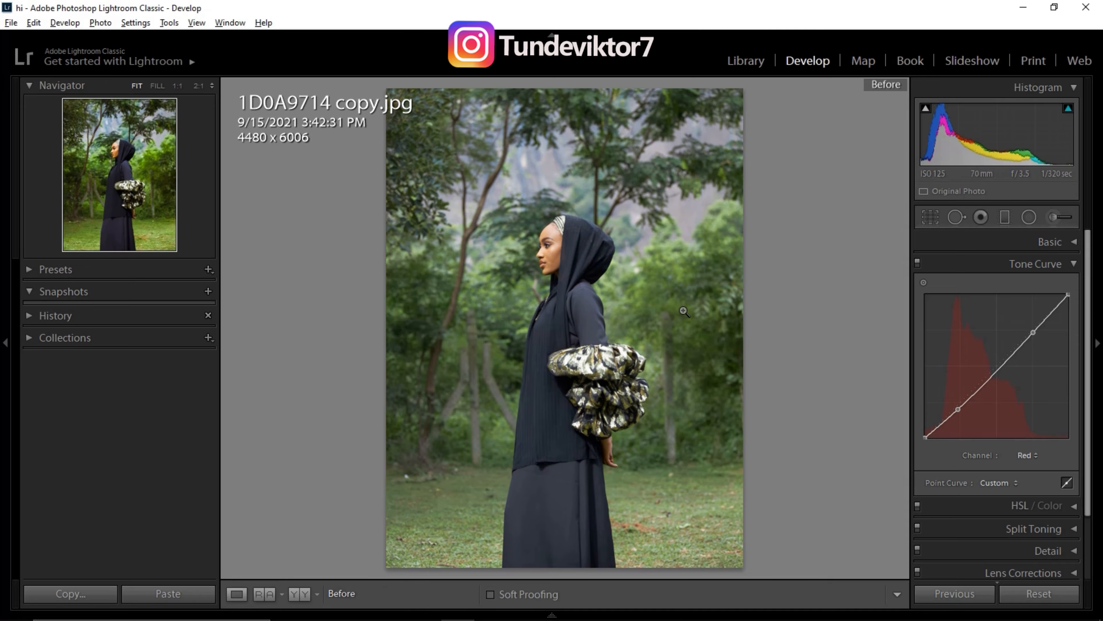
pyautogui.press('\\')
pyautogui.press('\\')
pyautogui.press('\\')
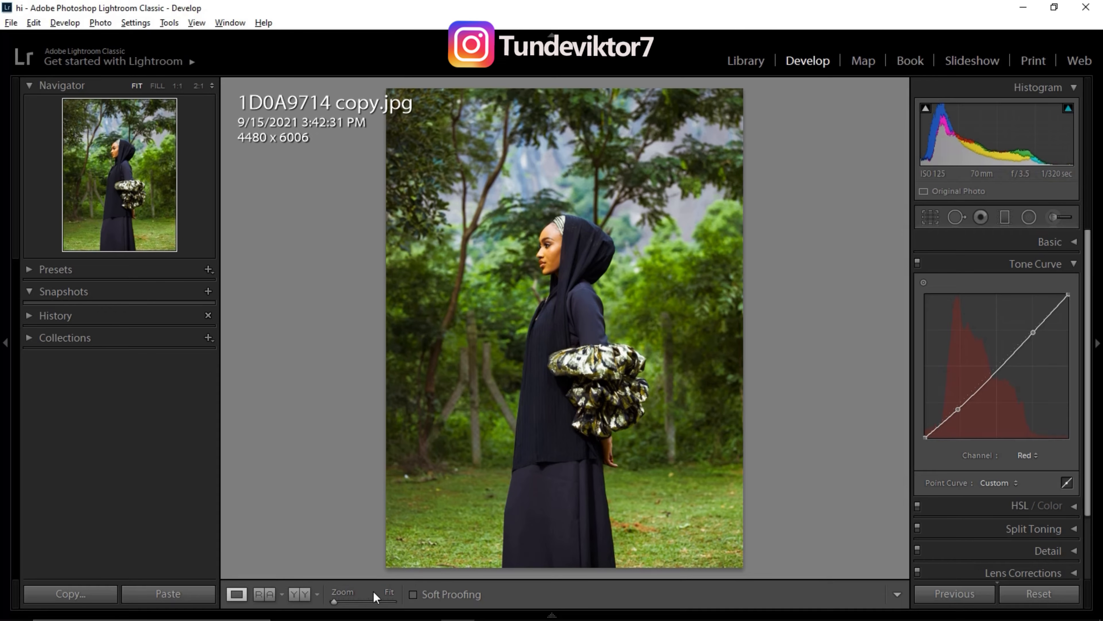
# Compare the original and edited photo side by side in the Before & After view, then return to the single view
pyautogui.click(300, 598)
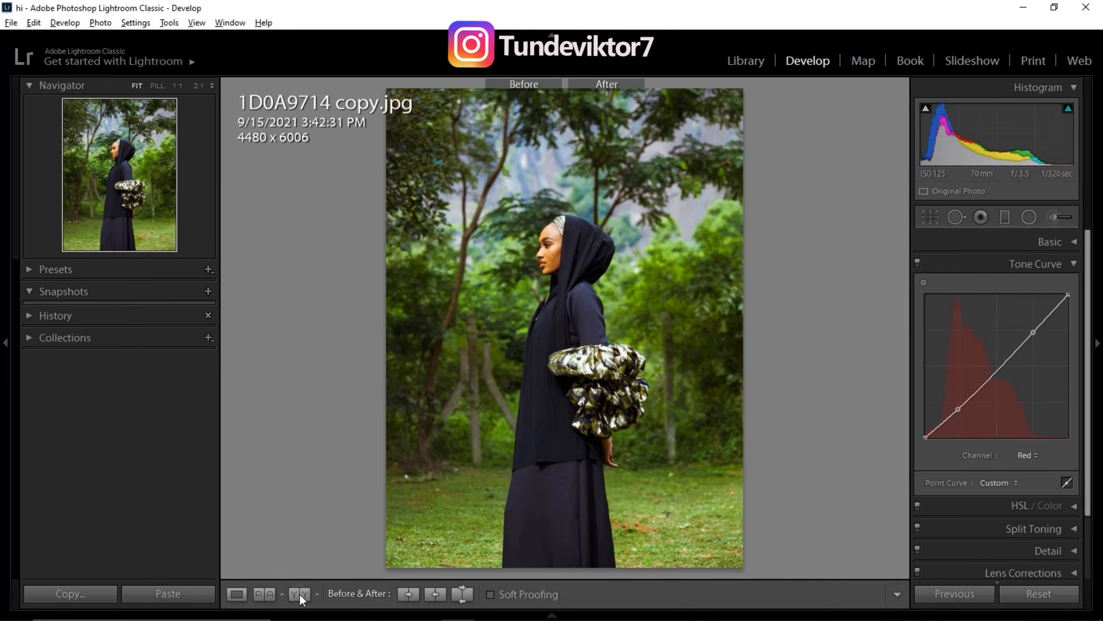
pyautogui.press('ctrl')
pyautogui.press('ctrl')
pyautogui.press('ctrl')
pyautogui.press('ctrl')
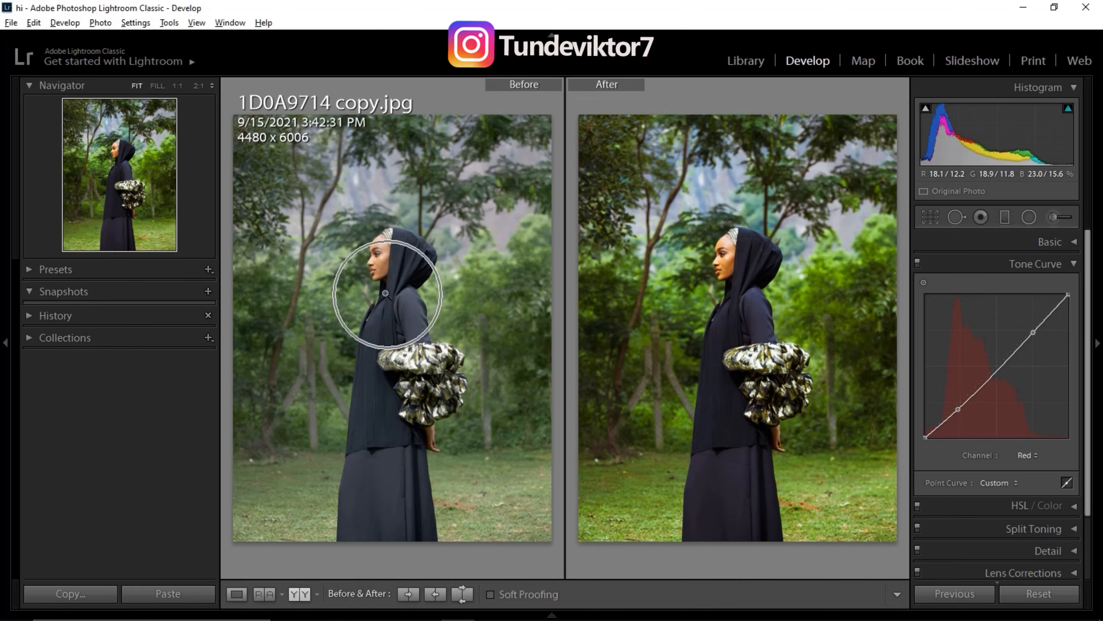
pyautogui.press('y')
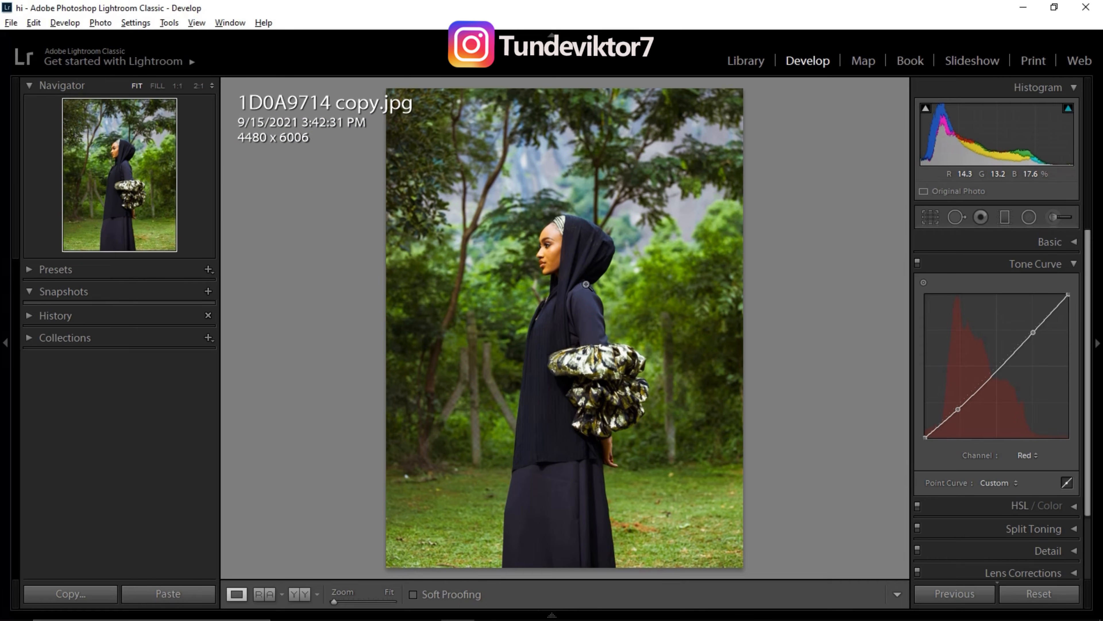
# Toggle the before view once more to check the single photo against its original
pyautogui.press('\\')
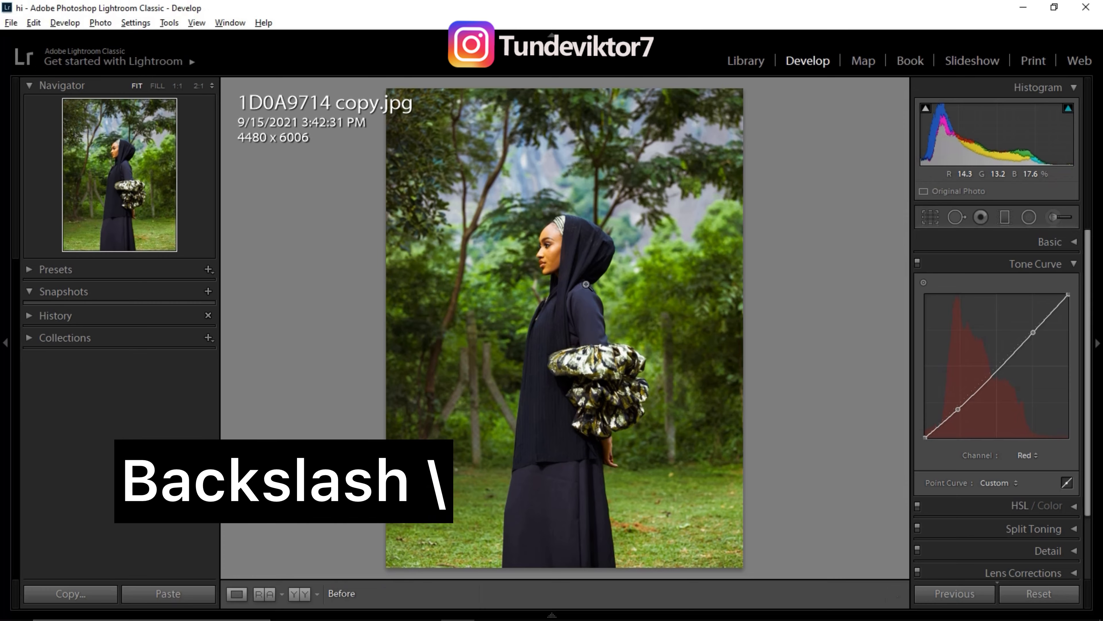
pyautogui.press('\\')
pyautogui.press('\\')
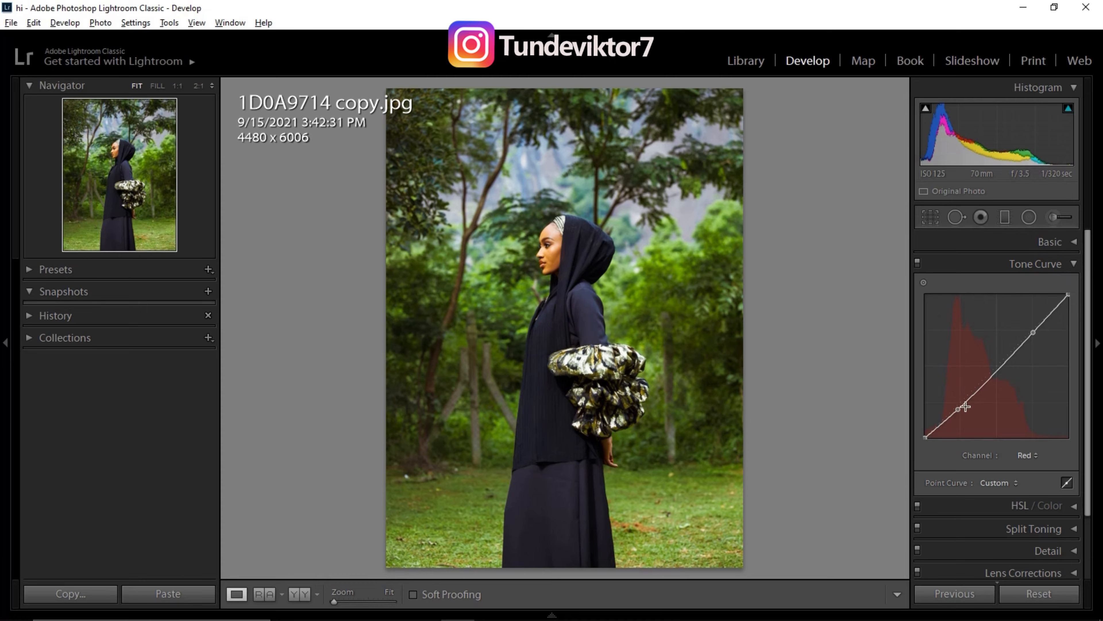
# Close the tone curve settings, open the HSL adjustments, and look through the Hue, Saturation and Luminance sliders
pyautogui.click(1010, 265)
pyautogui.click(1020, 287)
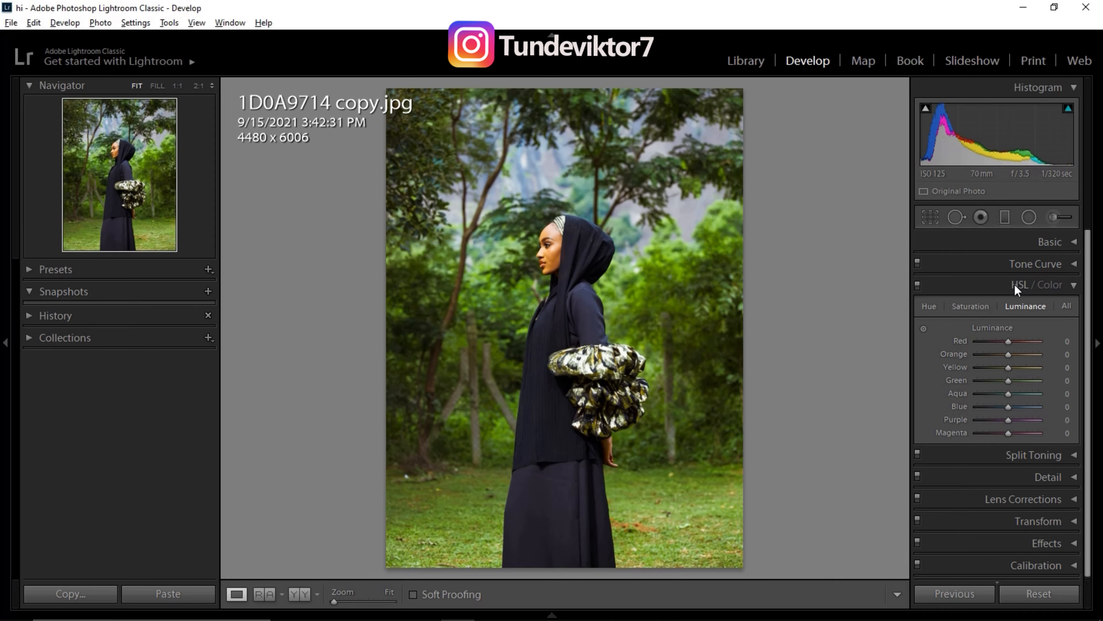
pyautogui.click(934, 309)
pyautogui.click(967, 306)
pyautogui.click(930, 307)
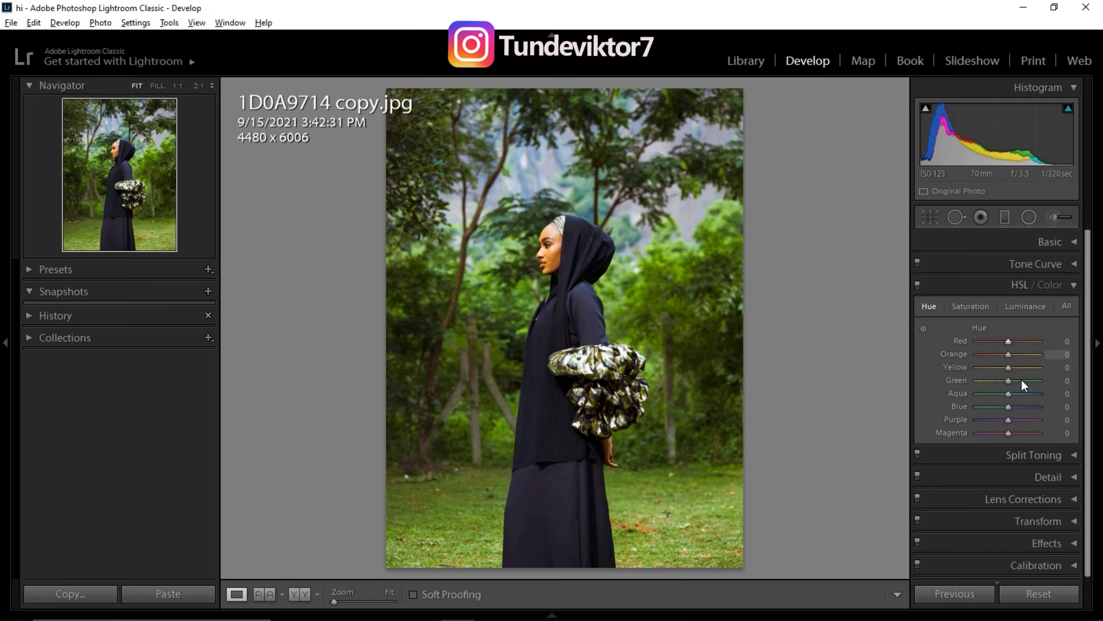
pyautogui.click(971, 307)
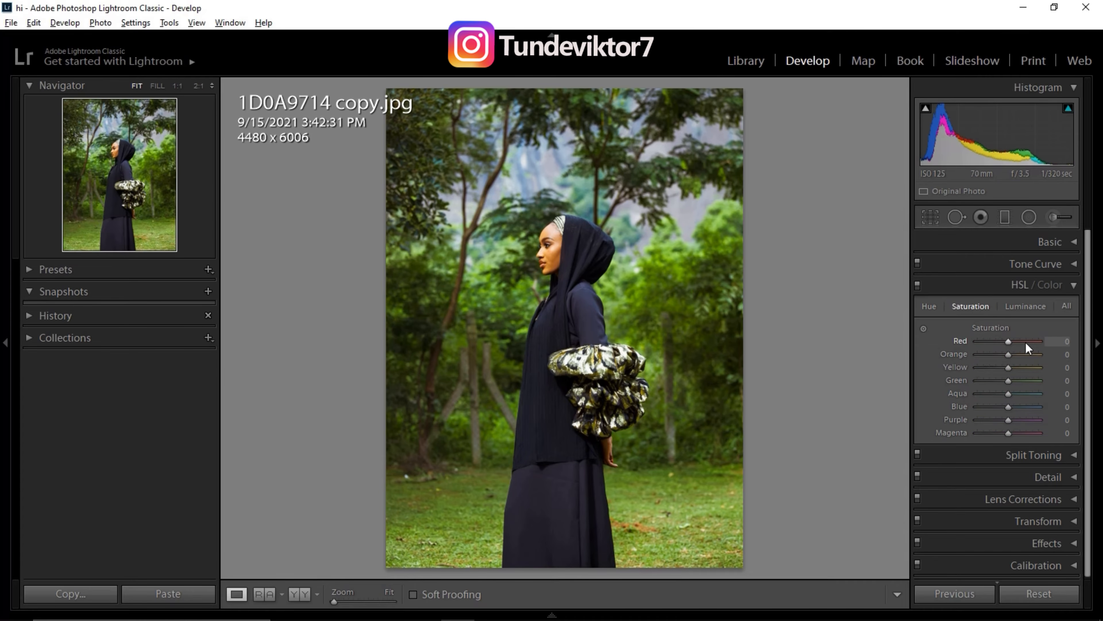
pyautogui.click(1024, 305)
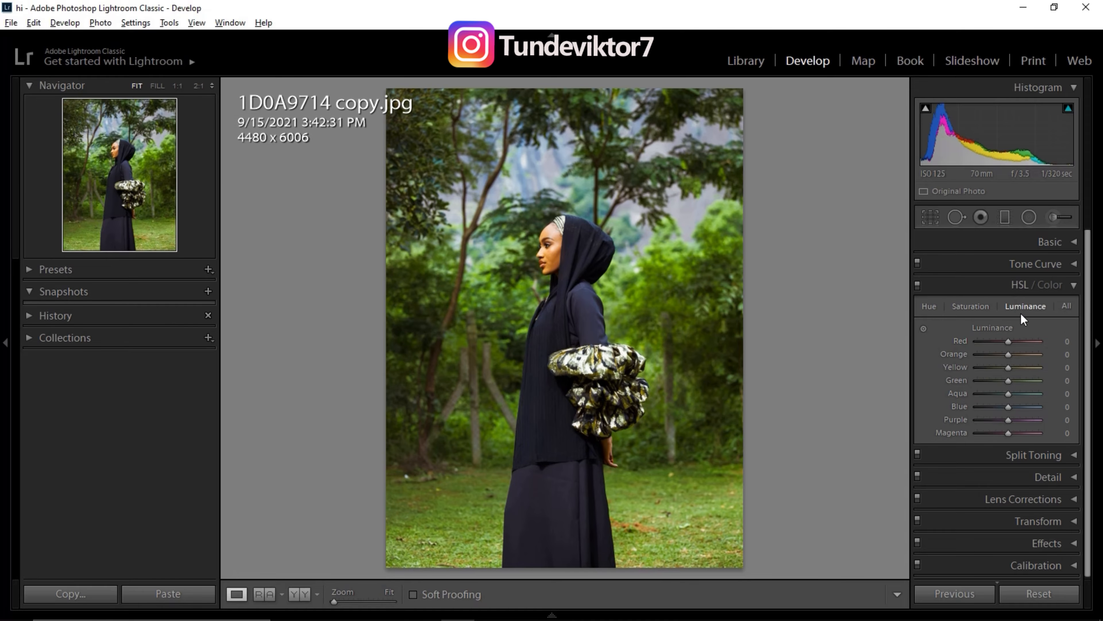
# Set the Green hue to -78 in the HSL adjustments to turn the foliage golden
pyautogui.click(929, 306)
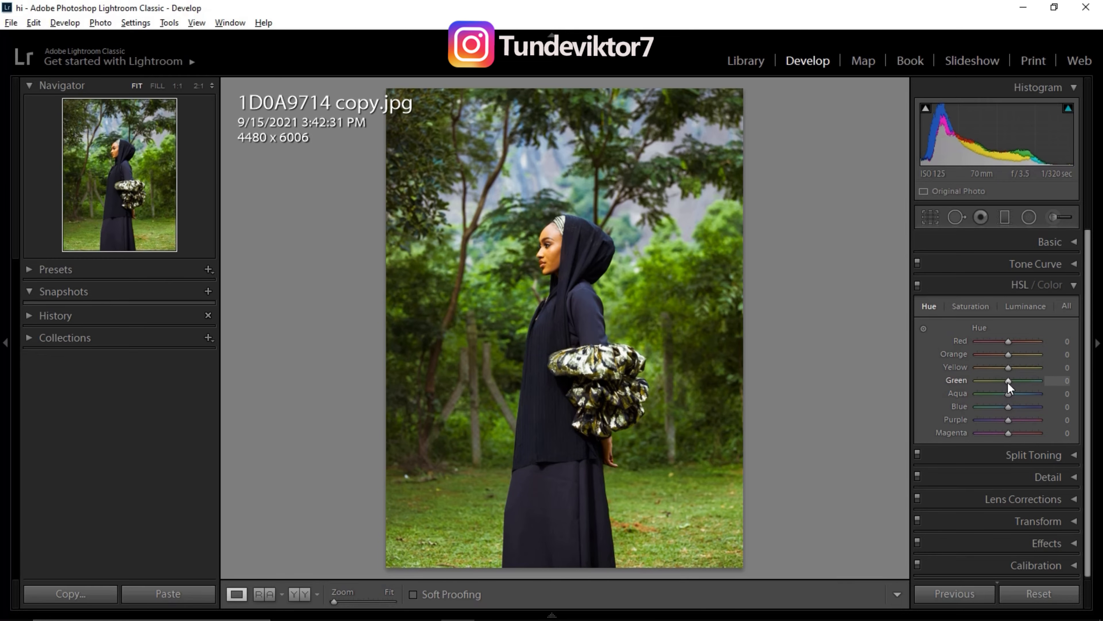
pyautogui.moveTo(1008, 382); pyautogui.dragTo(977, 391)
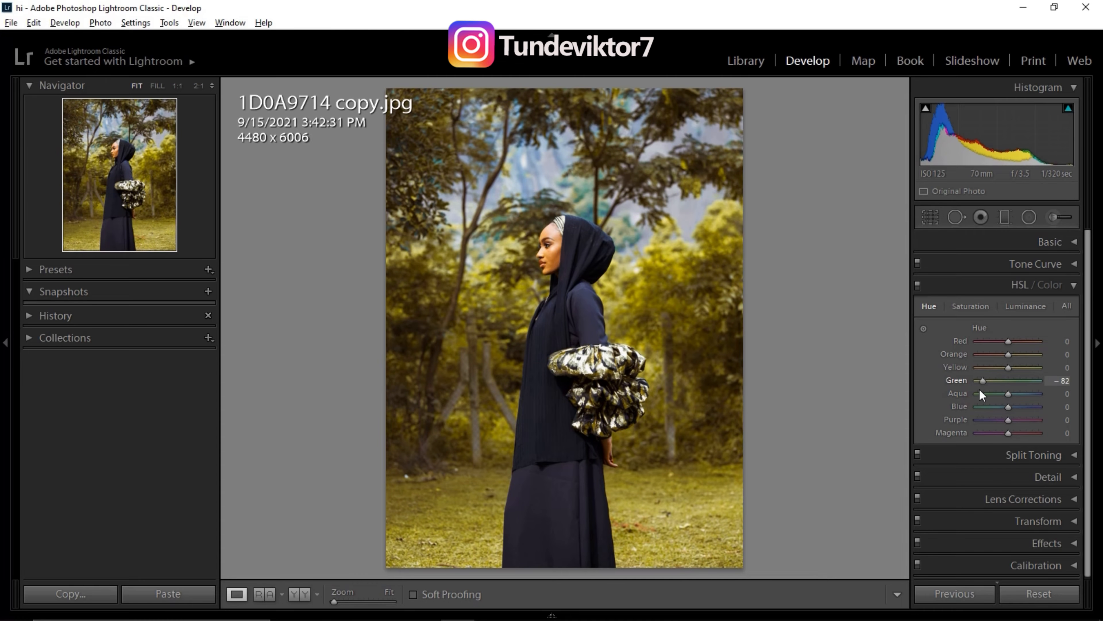
pyautogui.moveTo(1000, 386); pyautogui.dragTo(975, 393)
# Reduce the Green saturation to -36 in the HSL adjustments
pyautogui.click(968, 307)
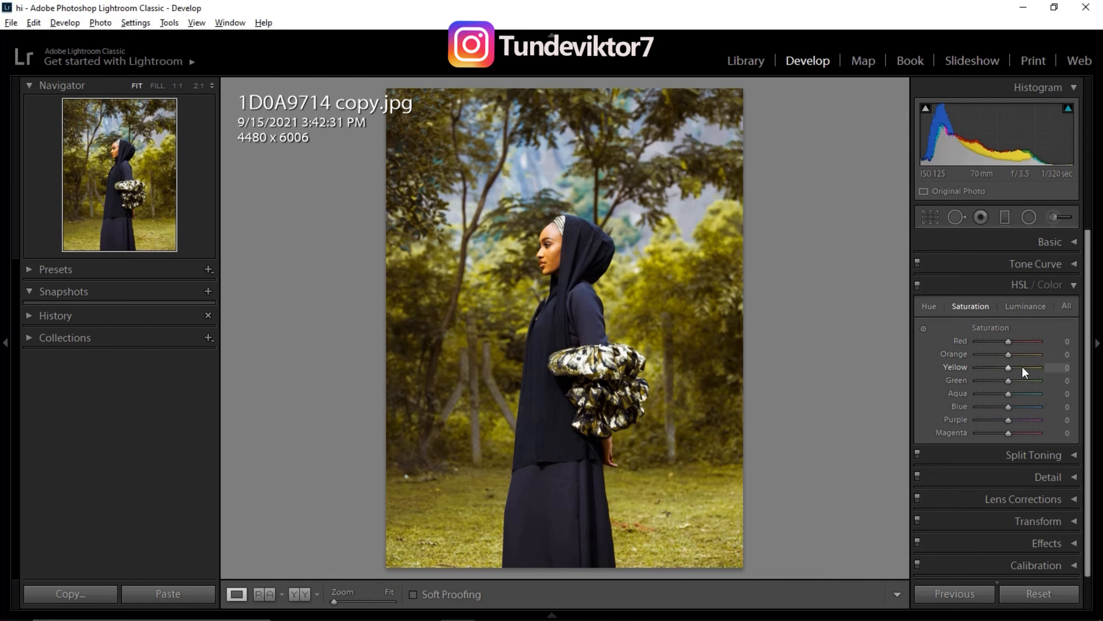
pyautogui.click(1008, 380)
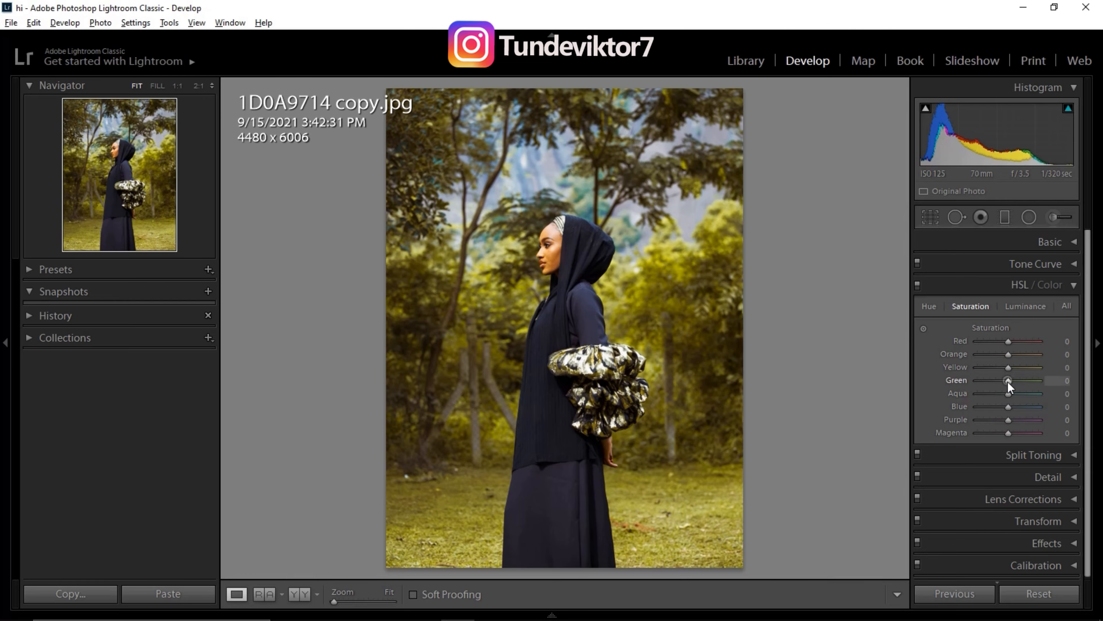
pyautogui.moveTo(1007, 382); pyautogui.dragTo(992, 382)
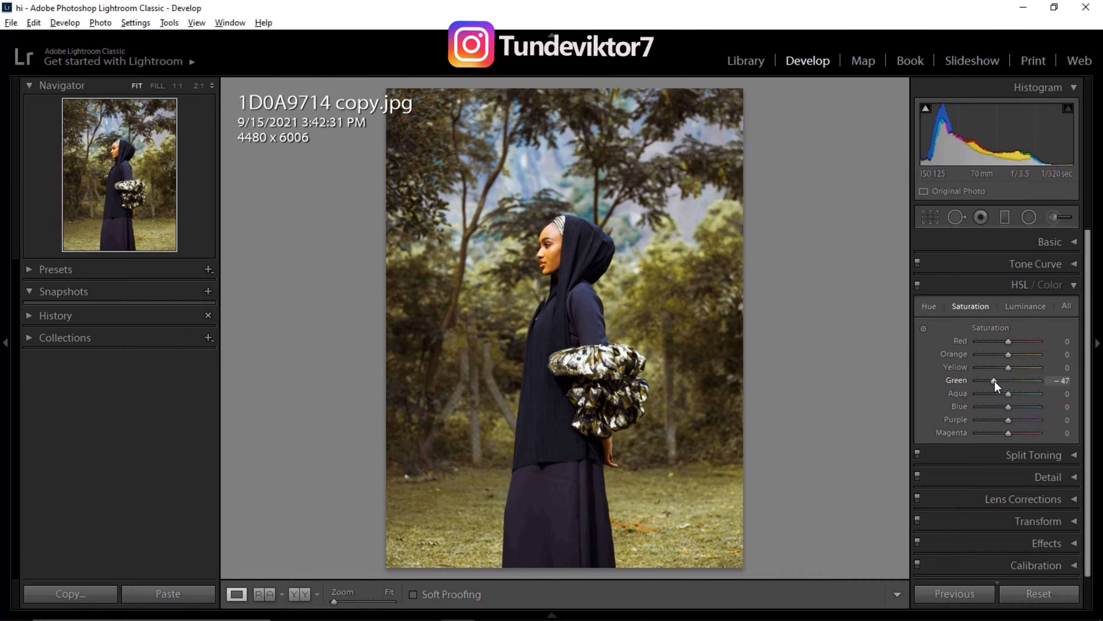
pyautogui.moveTo(993, 380)
pyautogui.mouseDown()
pyautogui.moveTo(1051, 382)
pyautogui.moveTo(987, 389)
pyautogui.moveTo(997, 390)
pyautogui.mouseUp()
# Darken the foliage by setting the Green luminance to -64 in the HSL adjustments
pyautogui.click(1029, 305)
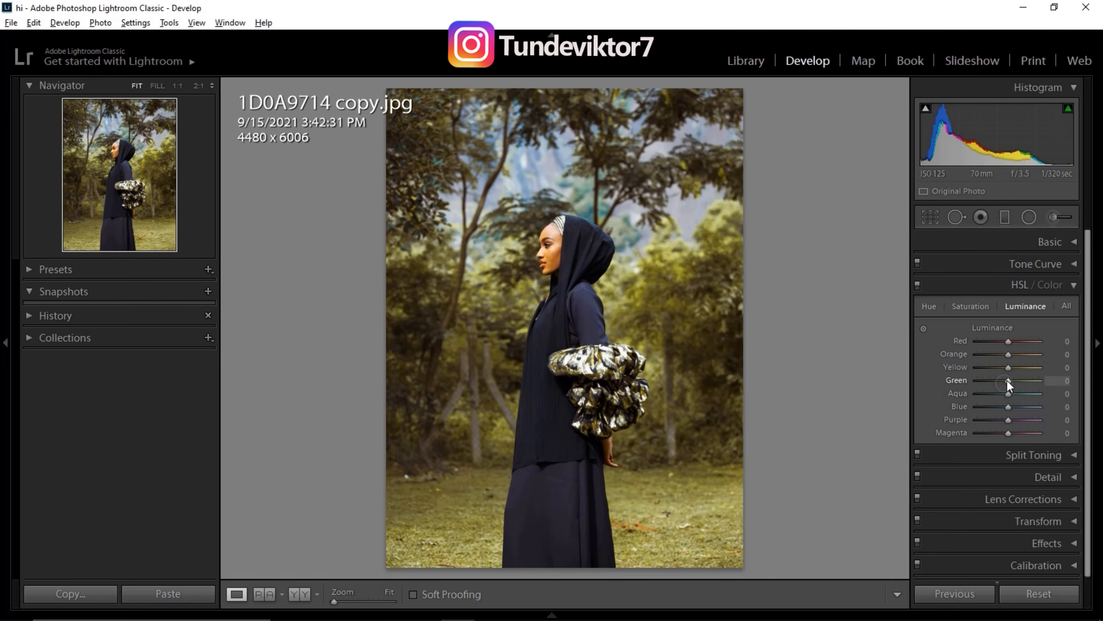
pyautogui.moveTo(1007, 381); pyautogui.dragTo(987, 383)
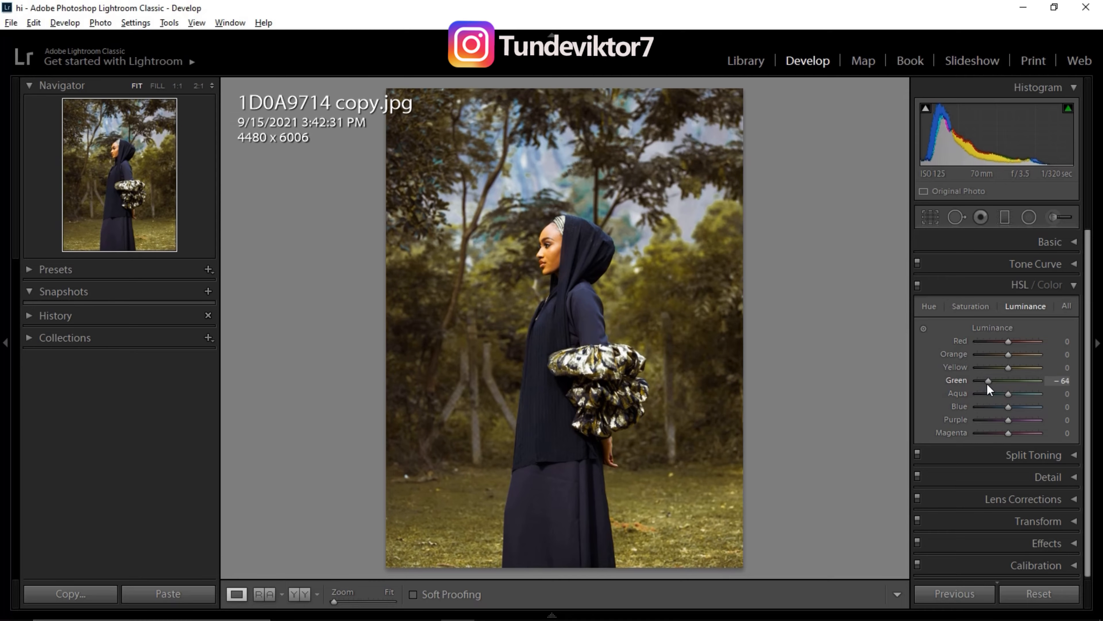
pyautogui.press('ctrl')
# Switch the HSL adjustments to the per-color layout and show the Orange hue, saturation and luminance controls
pyautogui.click(1049, 285)
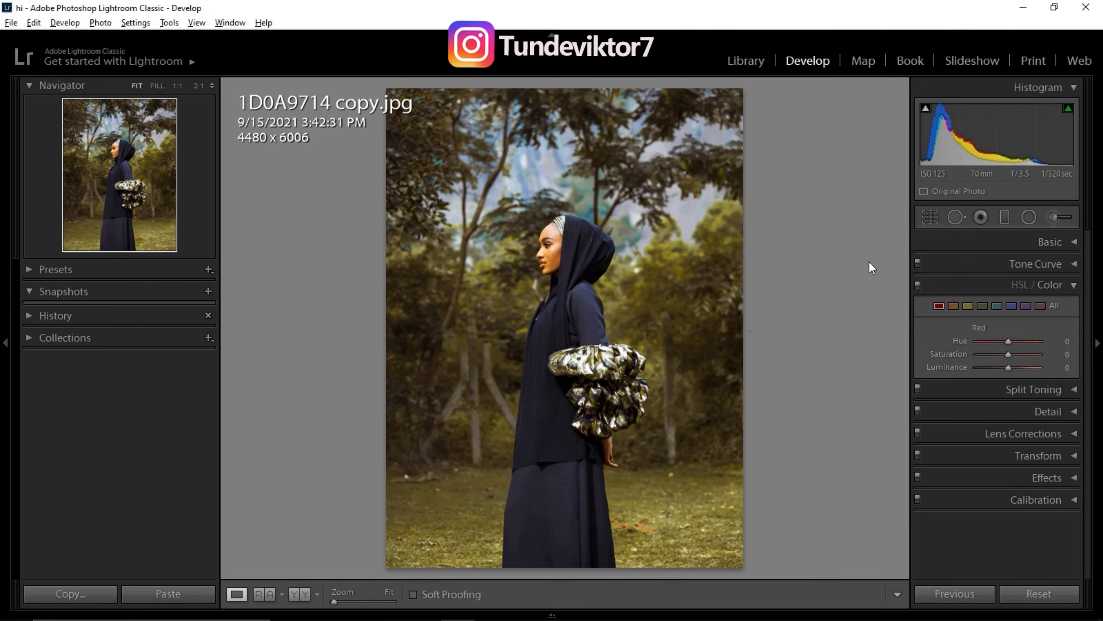
pyautogui.click(939, 308)
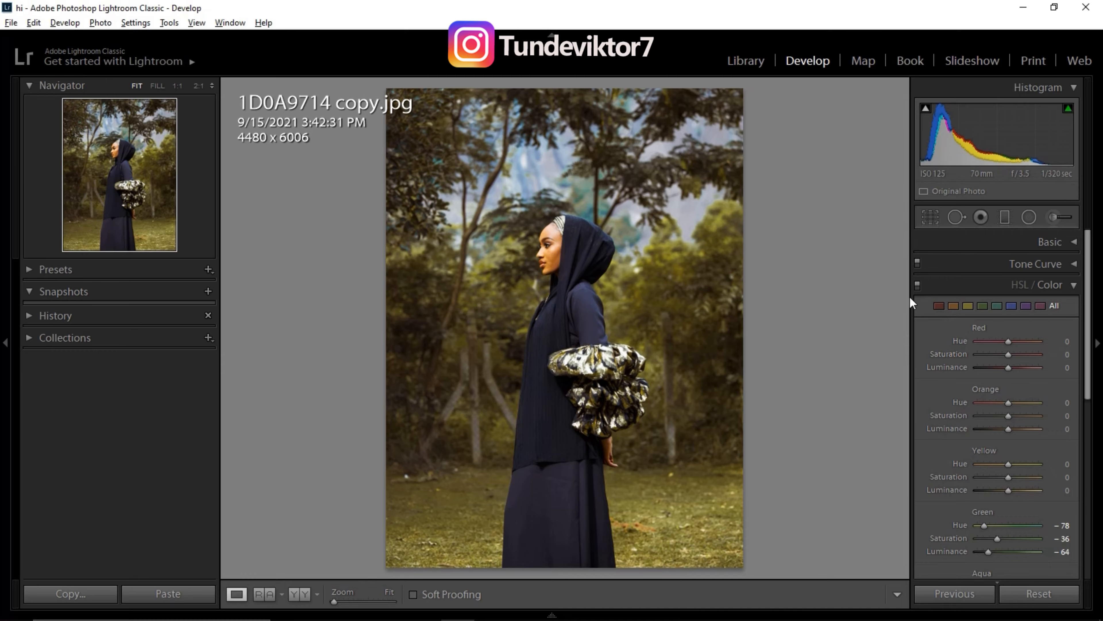
pyautogui.click(954, 307)
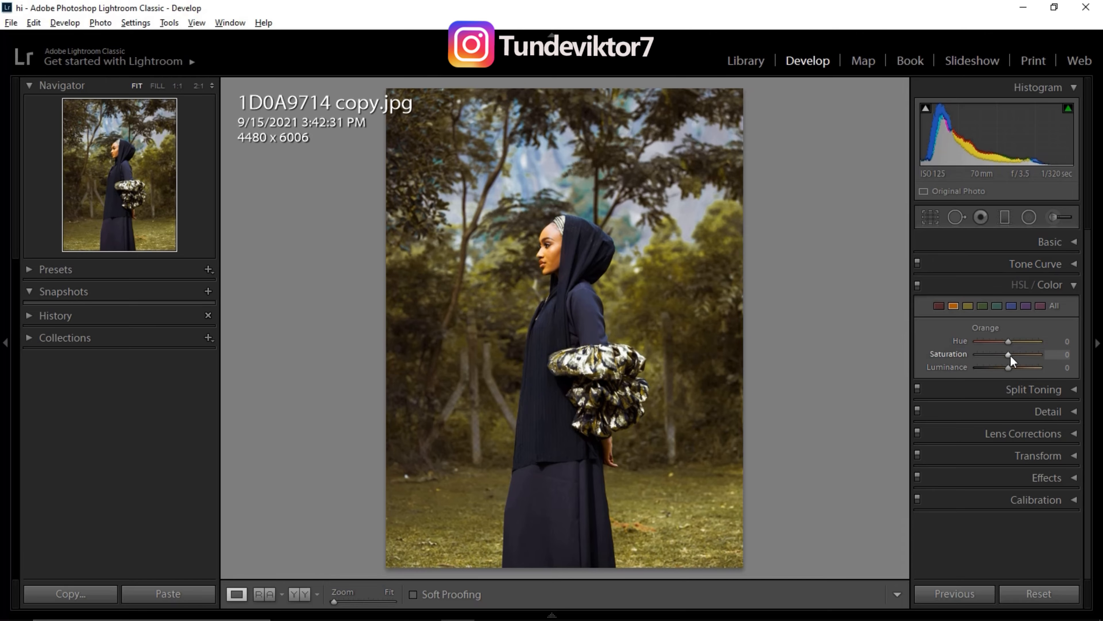
# Try an Orange saturation of -18 in the Color adjustments and reset it to its default
pyautogui.moveTo(1008, 355)
pyautogui.mouseDown()
pyautogui.moveTo(975, 365)
pyautogui.moveTo(1038, 360)
pyautogui.moveTo(966, 363)
pyautogui.moveTo(1055, 362)
pyautogui.moveTo(1001, 358)
pyautogui.mouseUp()
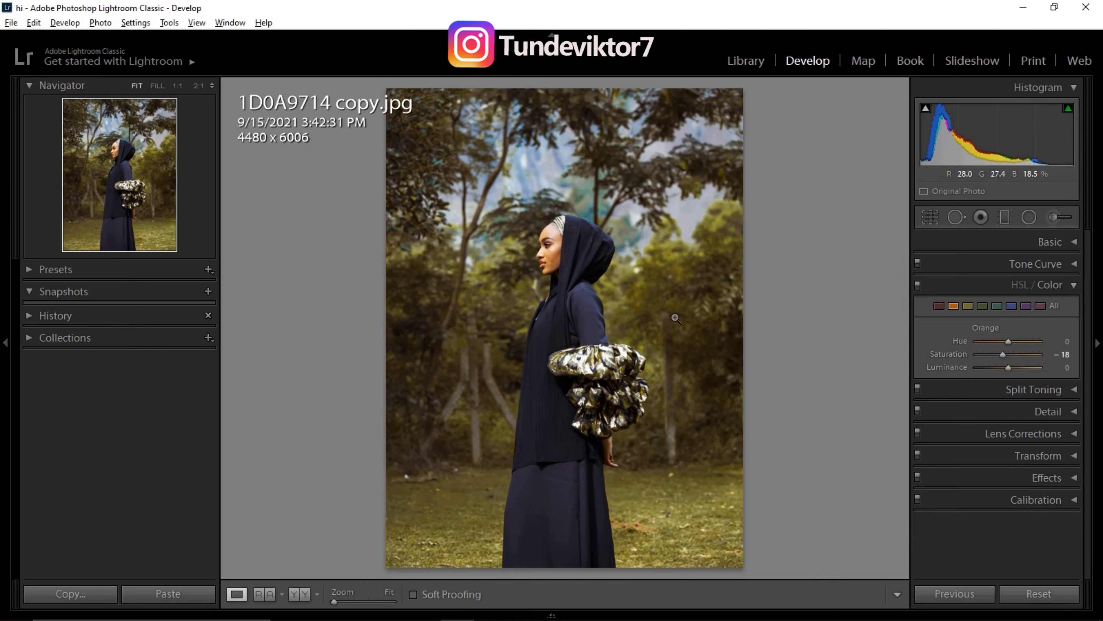
pyautogui.doubleClick(1002, 355)
pyautogui.click(1071, 284)
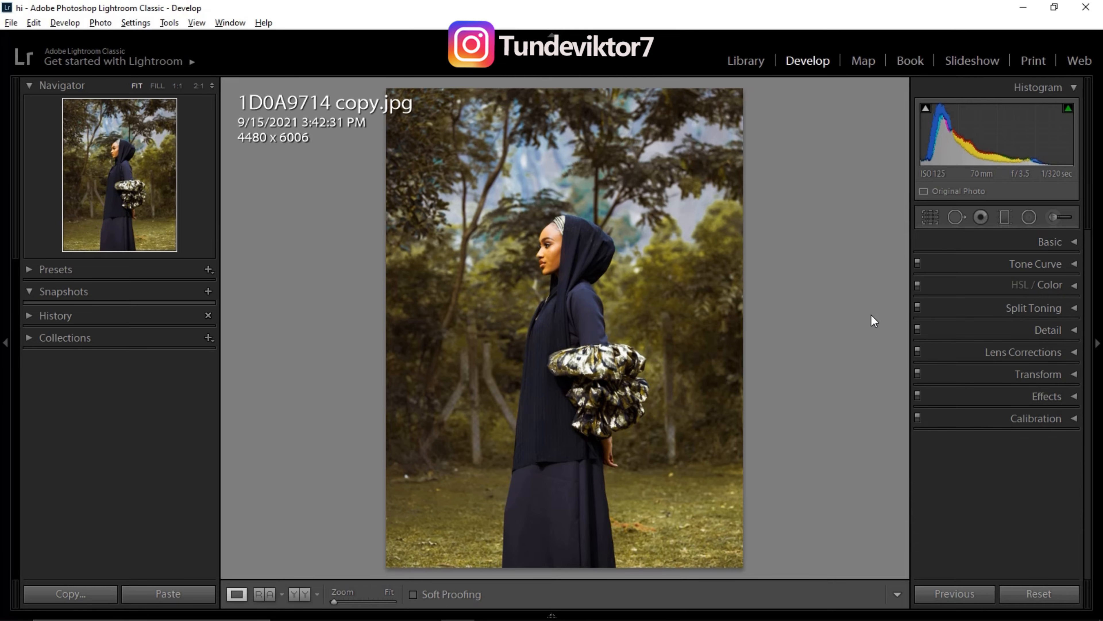
# Tint the Split Toning highlights with hue 26 and saturation 7
pyautogui.click(1071, 307)
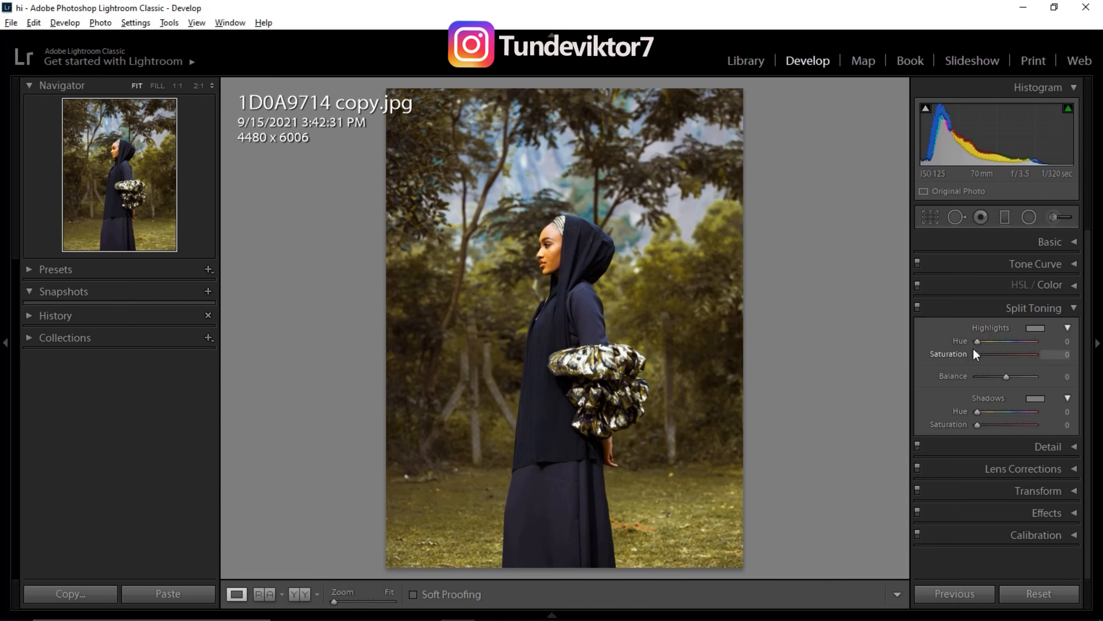
pyautogui.moveTo(978, 344); pyautogui.dragTo(981, 344)
pyautogui.moveTo(978, 354); pyautogui.dragTo(1039, 354)
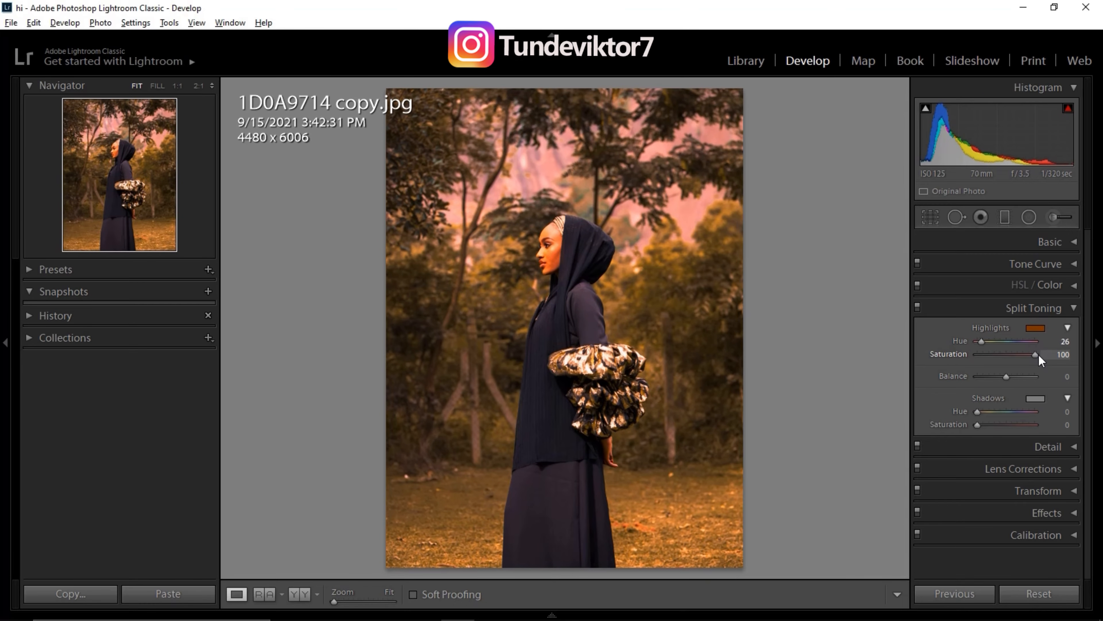
pyautogui.moveTo(1033, 356); pyautogui.dragTo(983, 362)
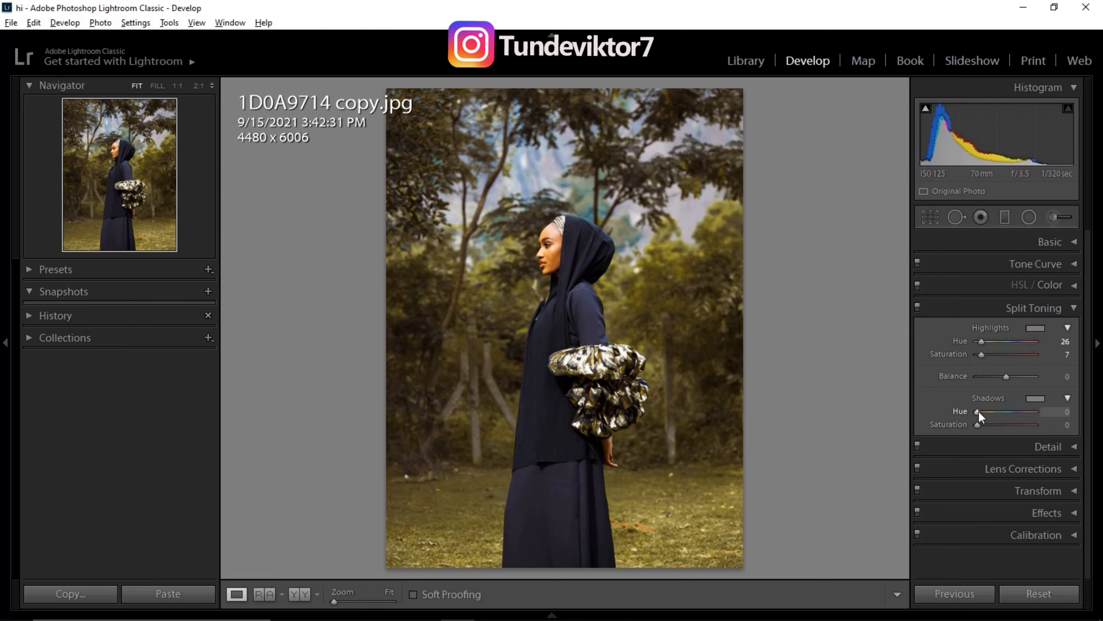
# Tint the Split Toning shadows with hue 231 and saturation 18, and set the Balance to -7
pyautogui.moveTo(978, 410); pyautogui.dragTo(1042, 421)
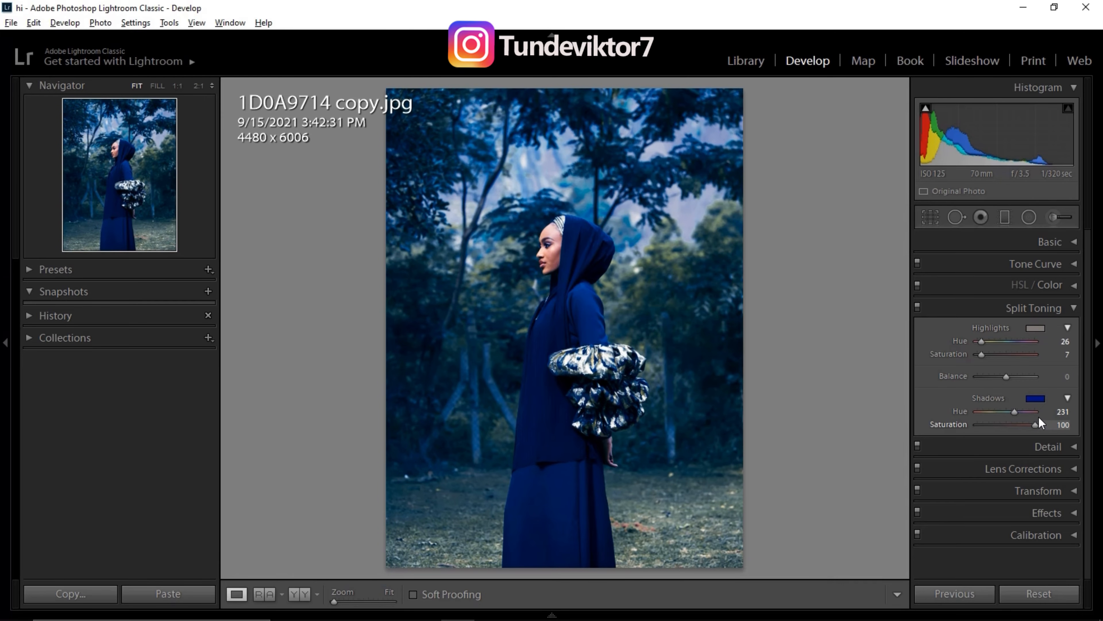
pyautogui.moveTo(1040, 418); pyautogui.dragTo(994, 432)
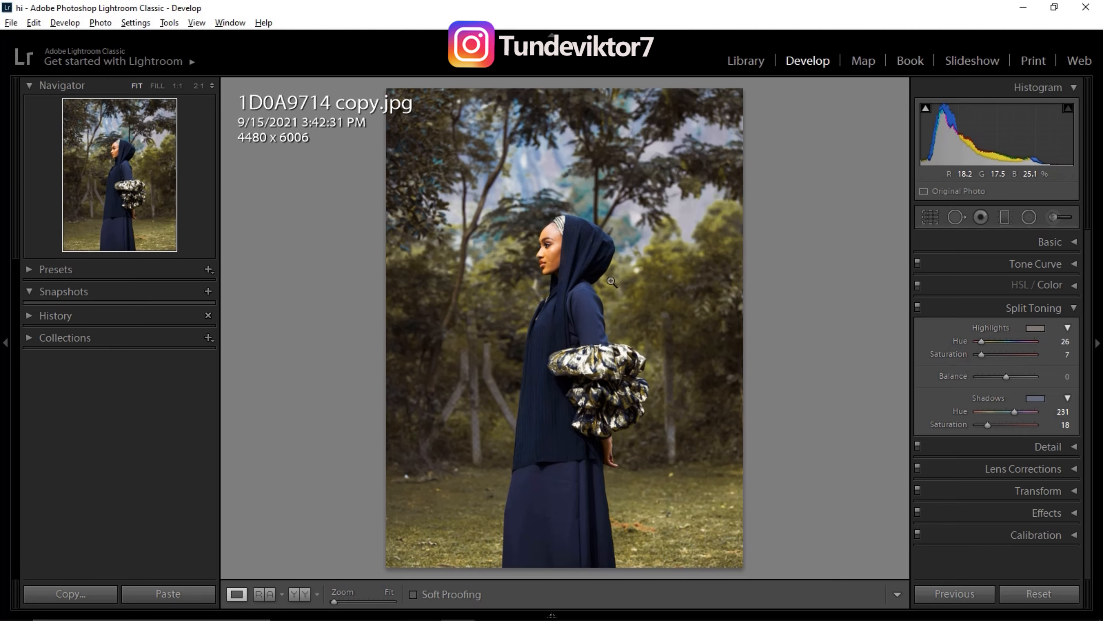
pyautogui.moveTo(1006, 375); pyautogui.dragTo(974, 376)
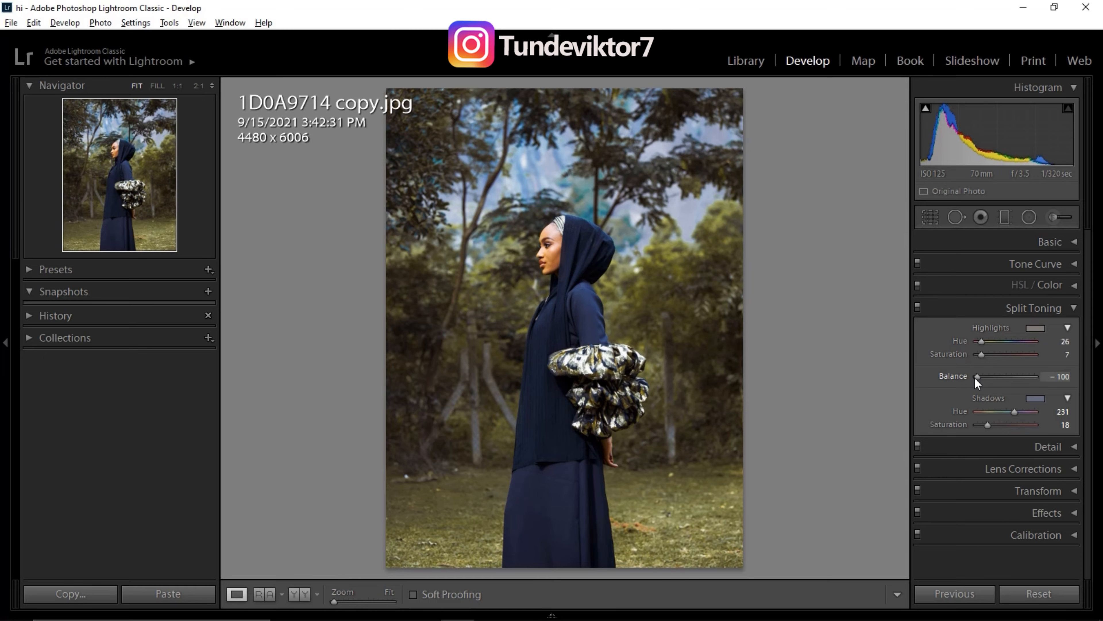
pyautogui.moveTo(977, 377); pyautogui.dragTo(1006, 384)
pyautogui.moveTo(1008, 384); pyautogui.dragTo(1005, 386)
# Compare the graded portrait with the original, first in single view and again side by side
pyautogui.press('\\')
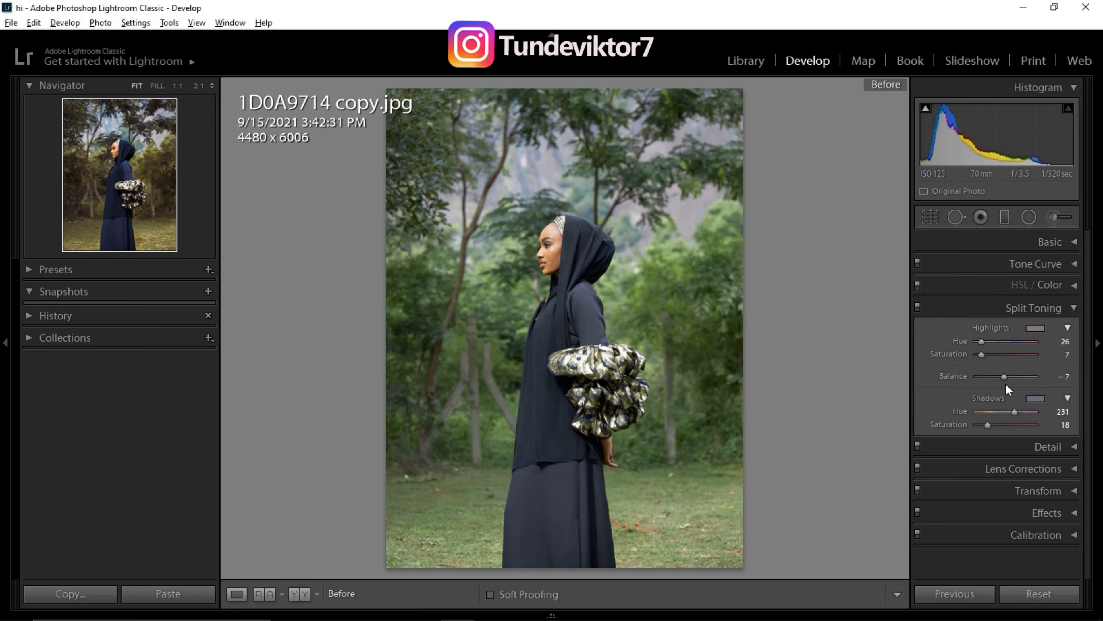
pyautogui.press('\\')
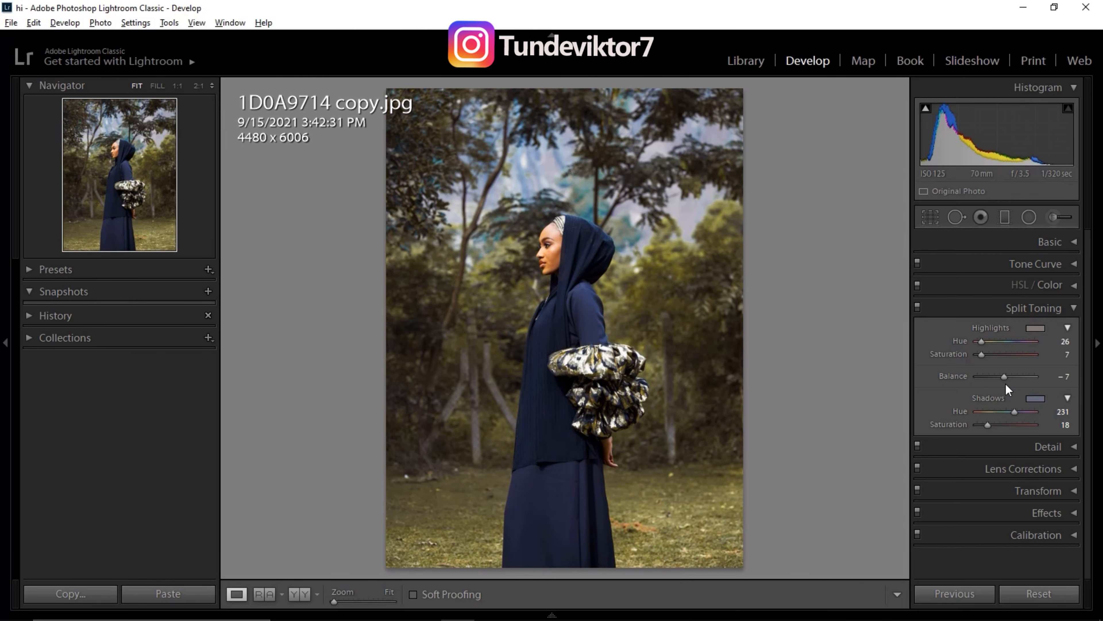
pyautogui.click(300, 593)
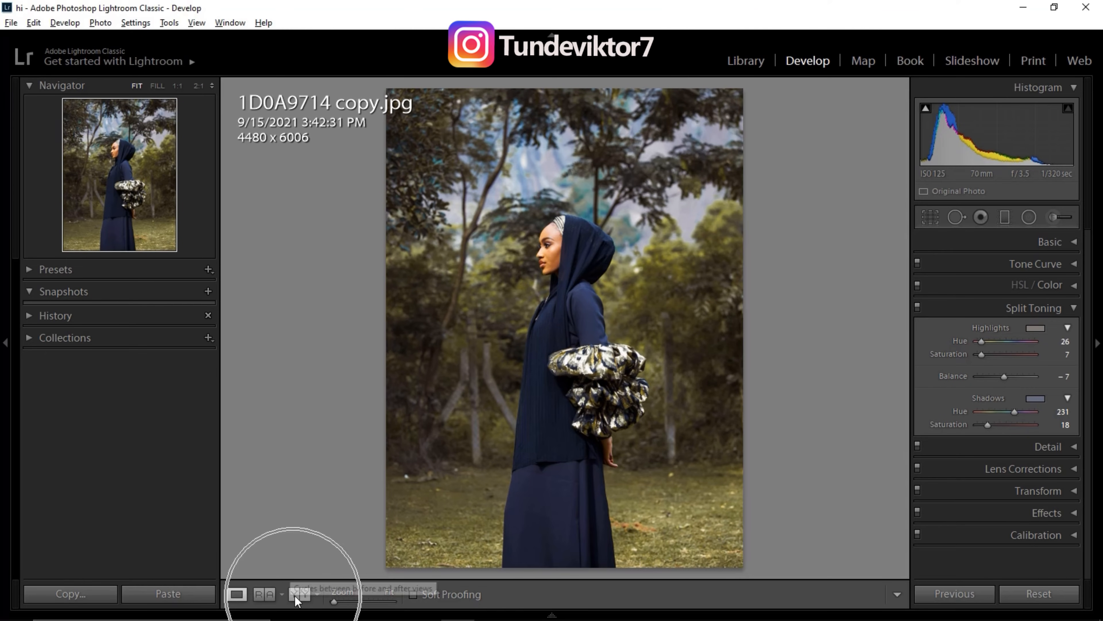
pyautogui.press('ctrl')
pyautogui.press('ctrl')
pyautogui.click(301, 594)
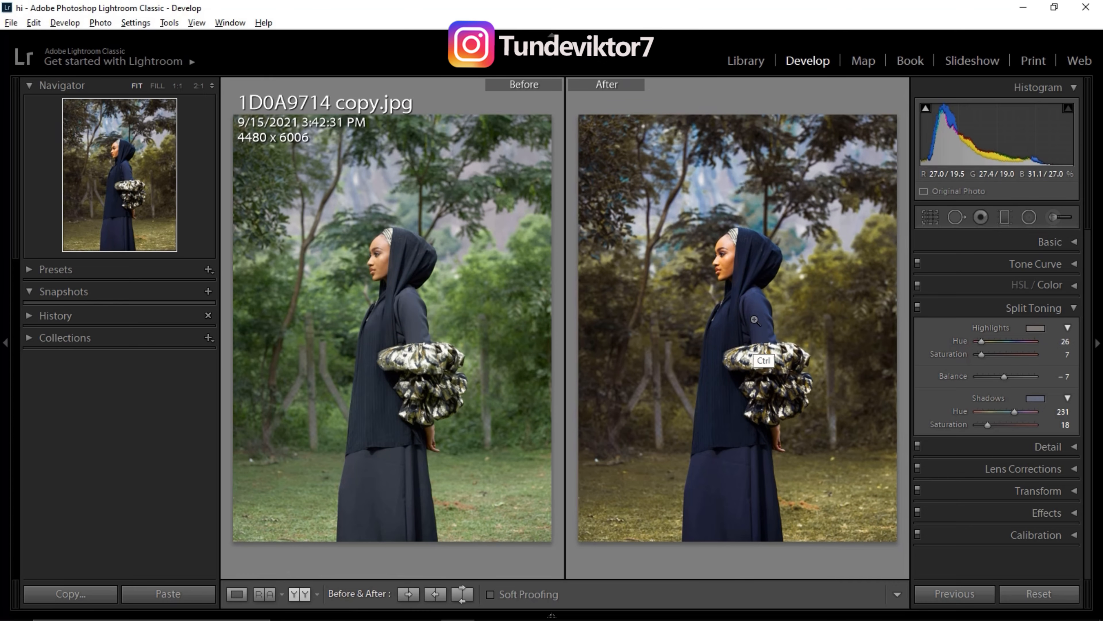
pyautogui.press('y')
pyautogui.press('ctrl')
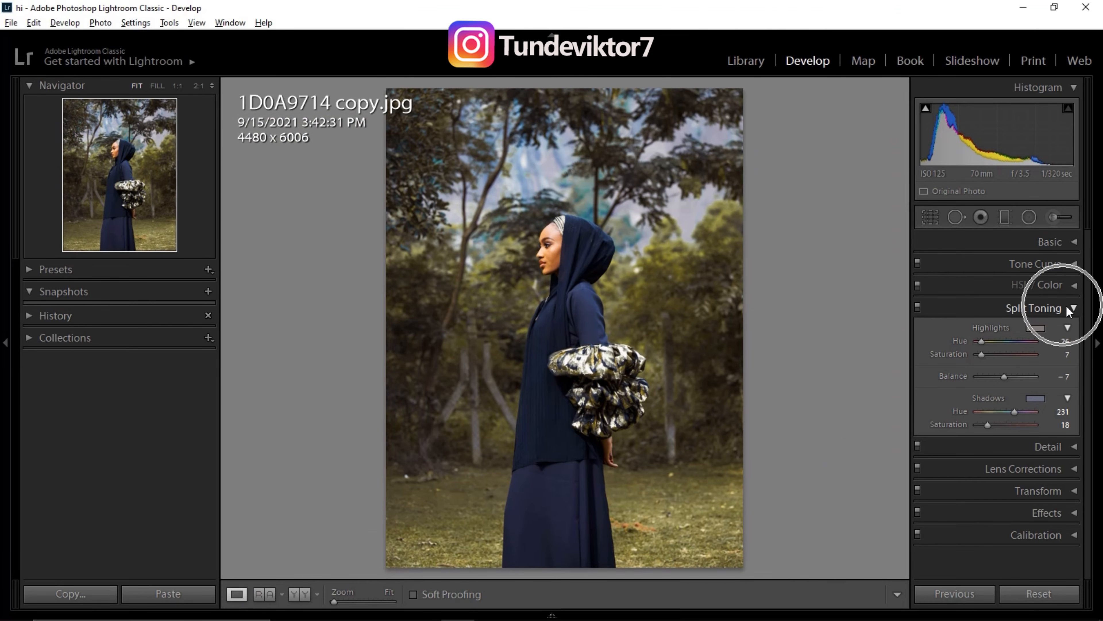
# Shift the Calibration primary hues to Red +29, Green -14 and Blue -29
pyautogui.click(1072, 307)
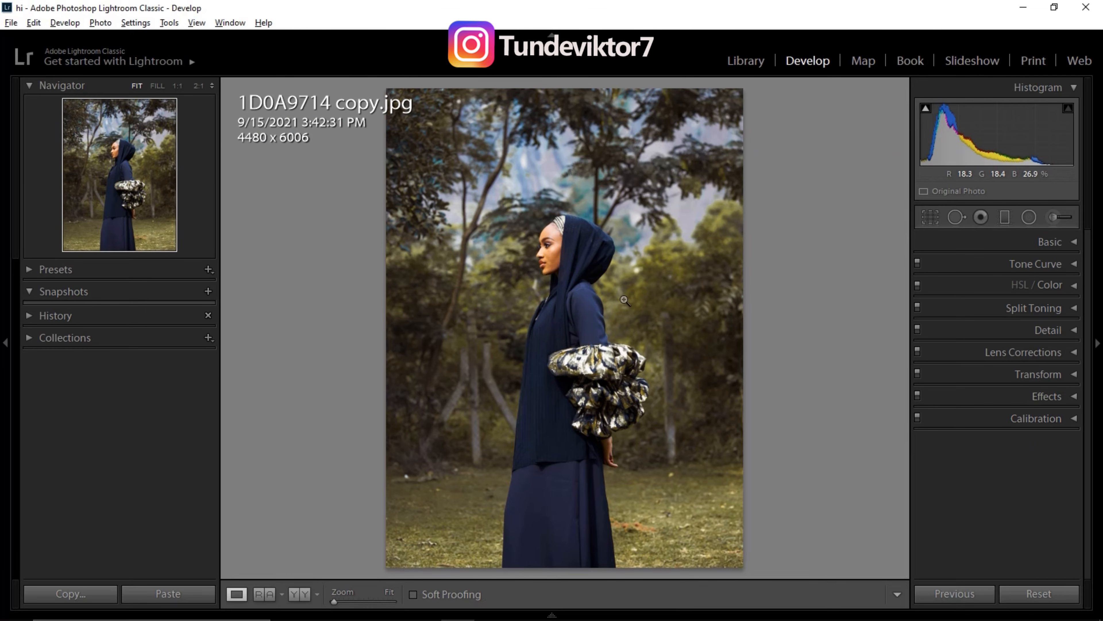
pyautogui.press('ctrl')
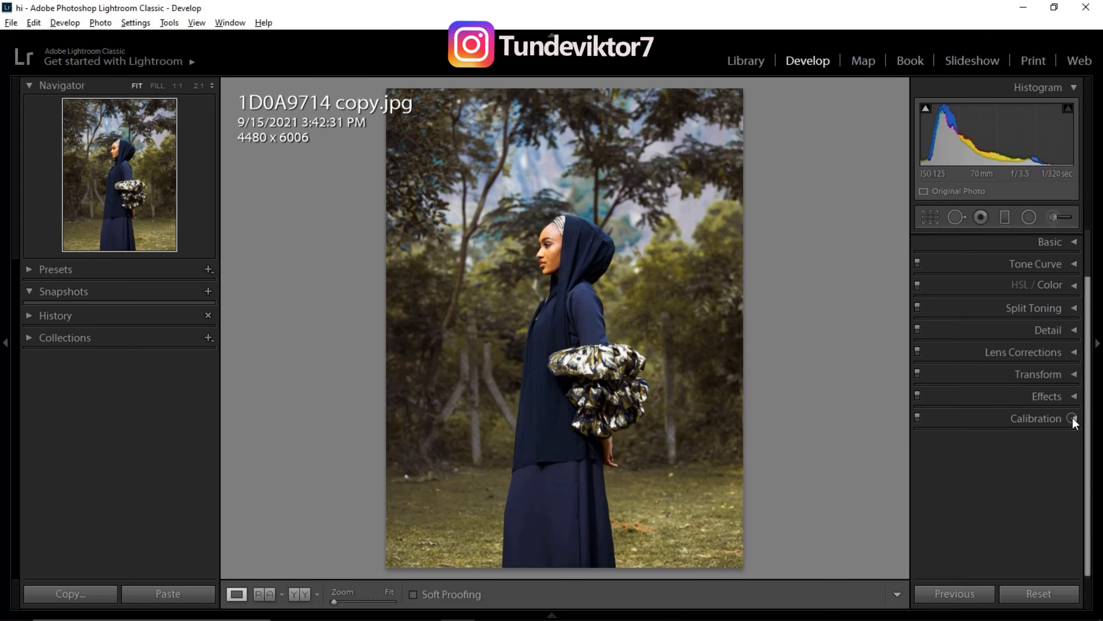
pyautogui.click(1072, 418)
pyautogui.press('ctrl')
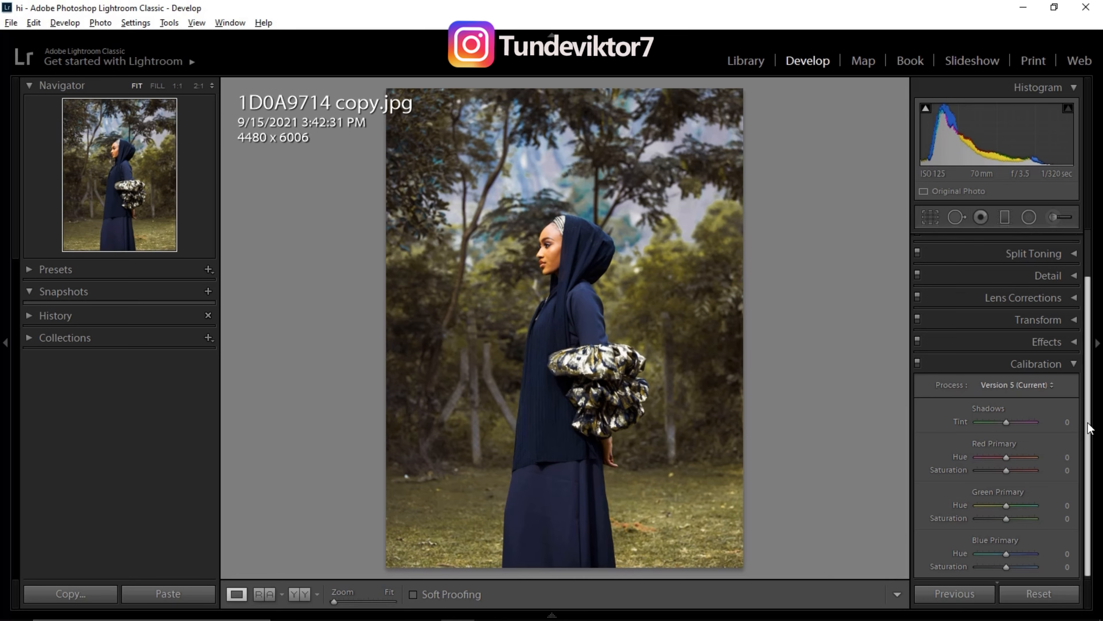
pyautogui.scroll(-1, 1089, 428)
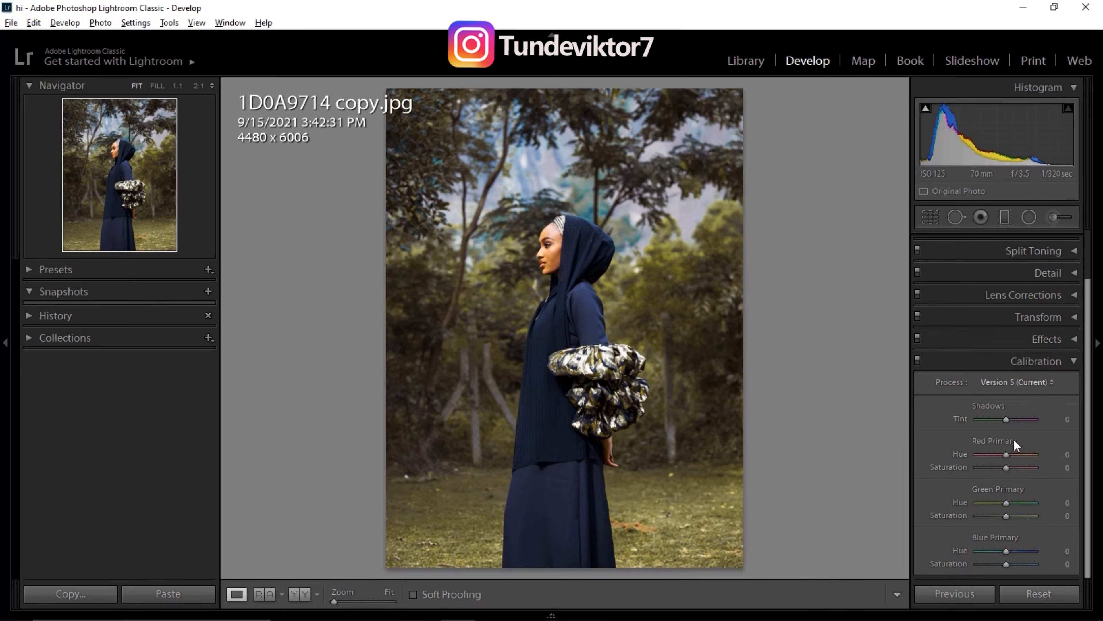
pyautogui.moveTo(1006, 455); pyautogui.dragTo(1018, 455)
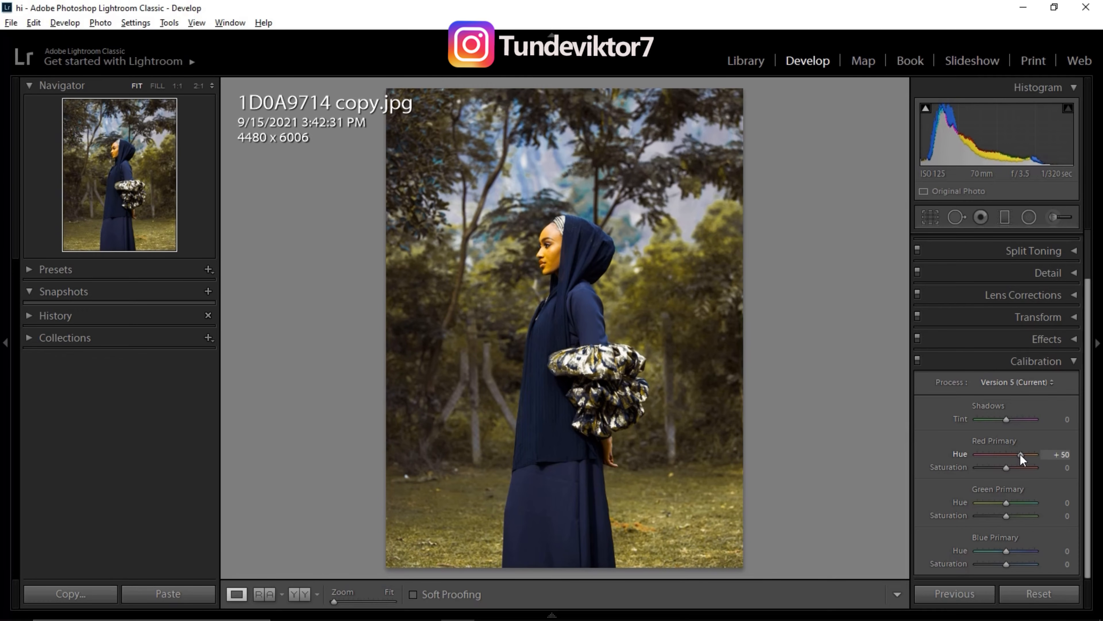
pyautogui.moveTo(1020, 454); pyautogui.dragTo(1015, 455)
pyautogui.moveTo(1006, 554); pyautogui.dragTo(999, 554)
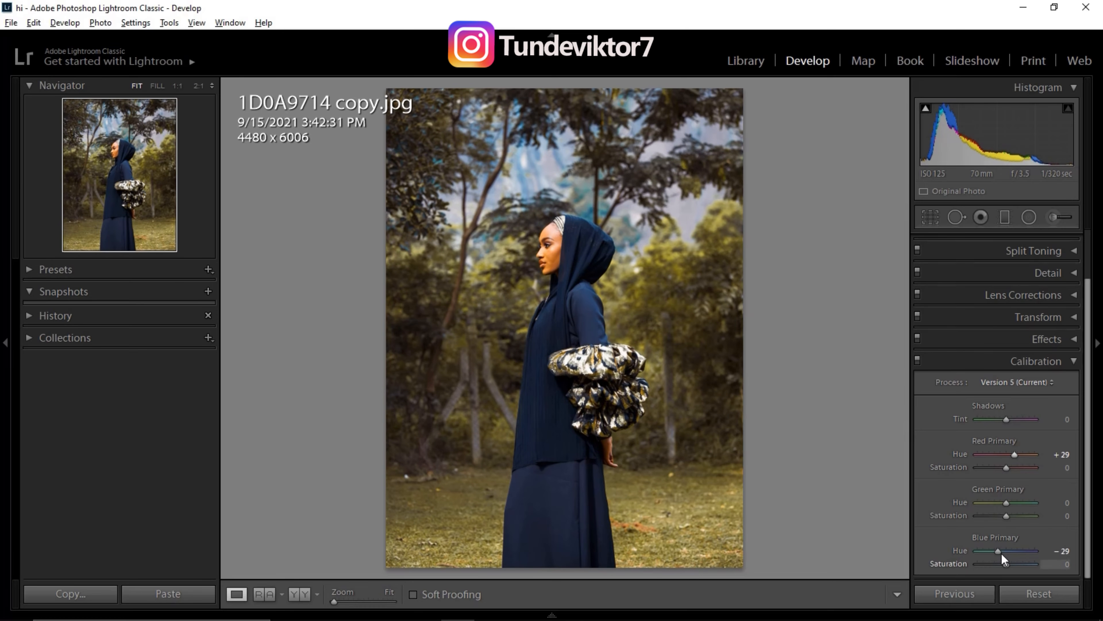
pyautogui.moveTo(1006, 504)
pyautogui.mouseDown()
pyautogui.moveTo(1015, 505)
pyautogui.moveTo(993, 509)
pyautogui.moveTo(1002, 512)
pyautogui.mouseUp()
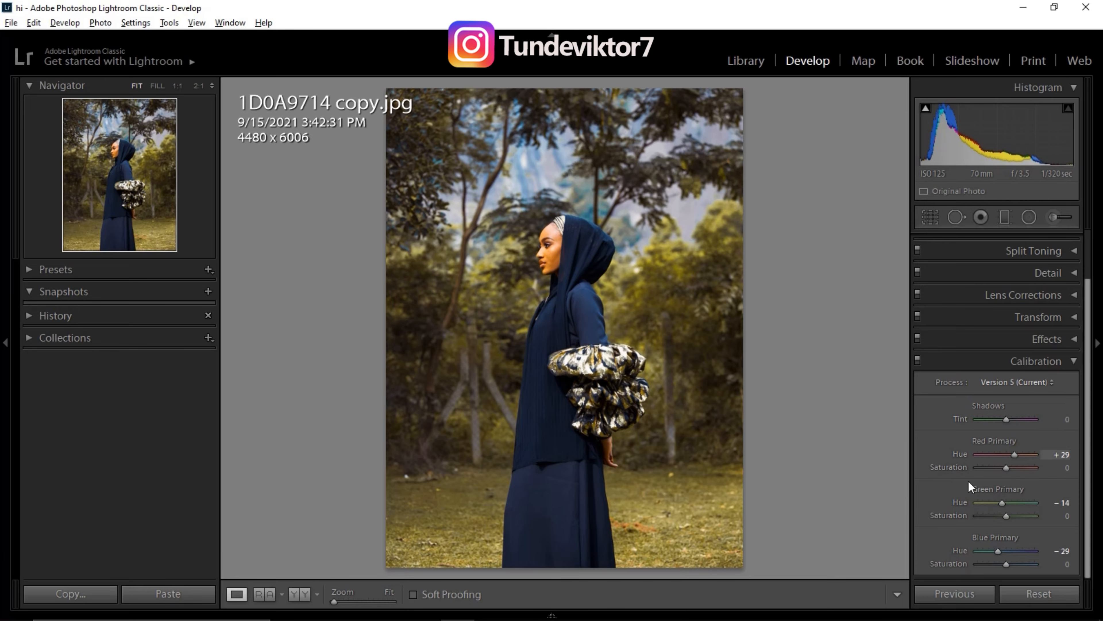
# Set the Calibration primary saturations to Red -7, Green -21 and Blue -14, and the Shadows tint to +7
pyautogui.moveTo(1006, 469); pyautogui.dragTo(1001, 470)
pyautogui.moveTo(1002, 513); pyautogui.dragTo(998, 517)
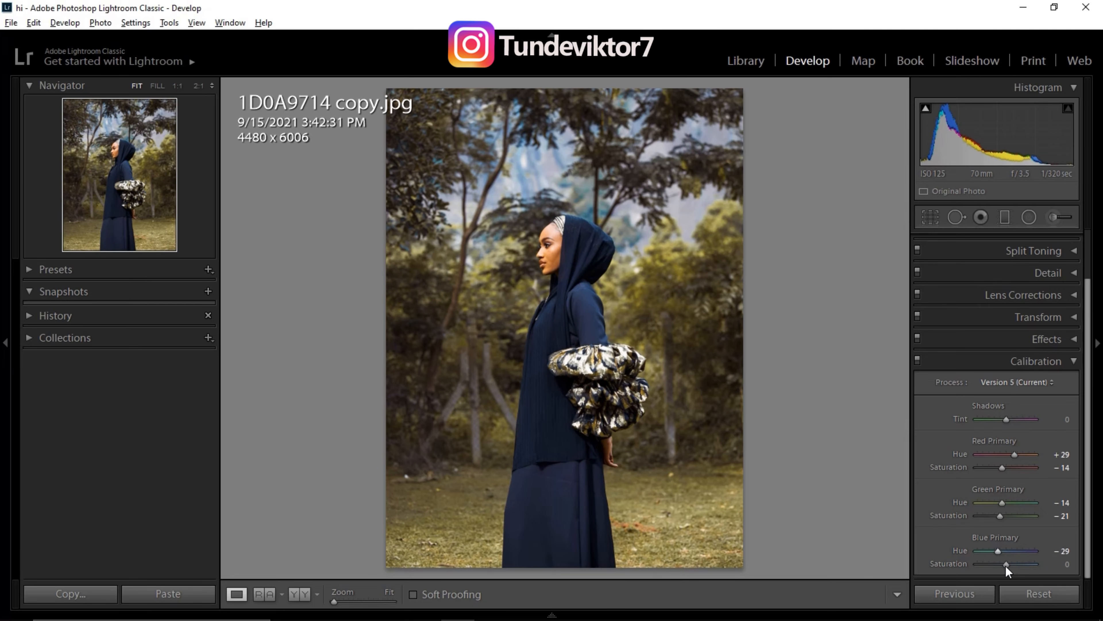
pyautogui.moveTo(1006, 564); pyautogui.dragTo(1003, 565)
pyautogui.moveTo(1003, 468); pyautogui.dragTo(1008, 468)
pyautogui.moveTo(1006, 419); pyautogui.dragTo(1011, 419)
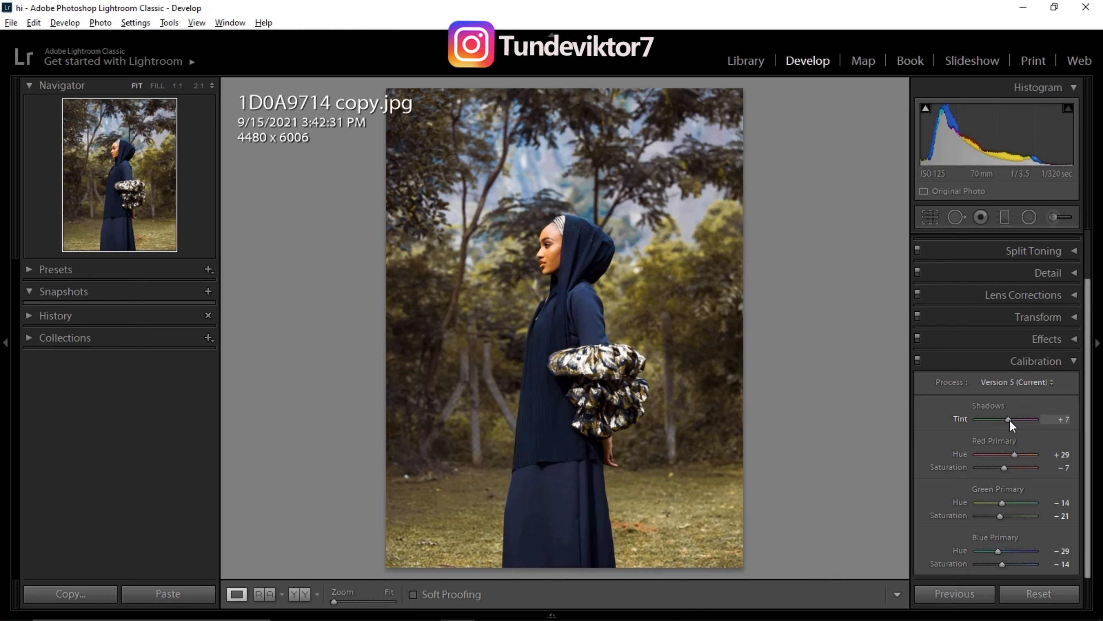
pyautogui.press('Down')
# Compare the calibrated portrait with the original and review the settings of the Basic adjustments
pyautogui.press('\\')
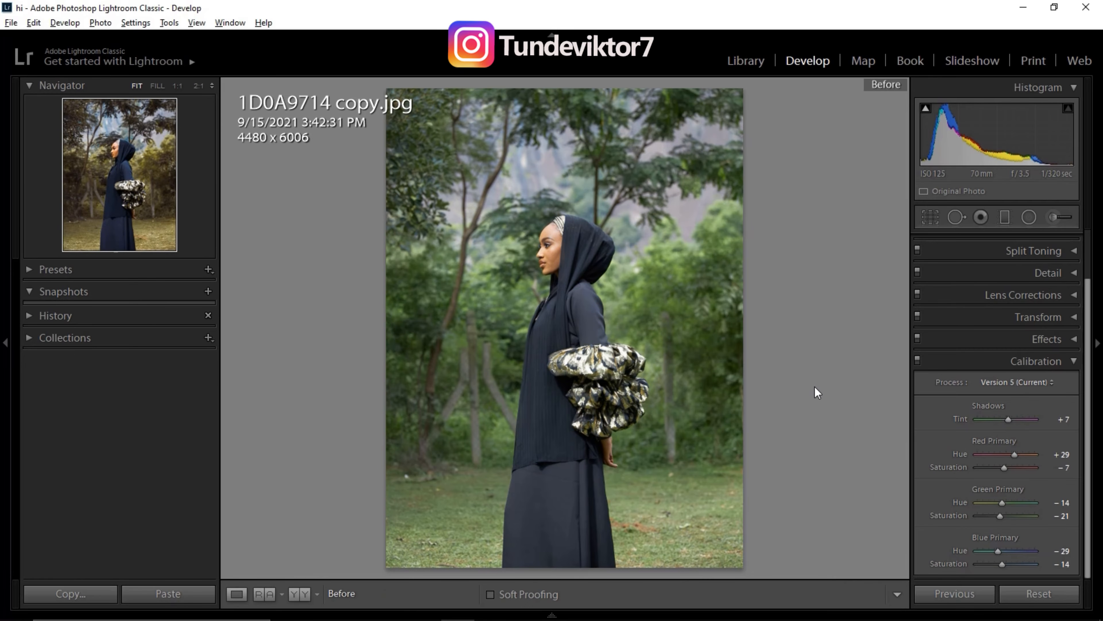
pyautogui.press('\\')
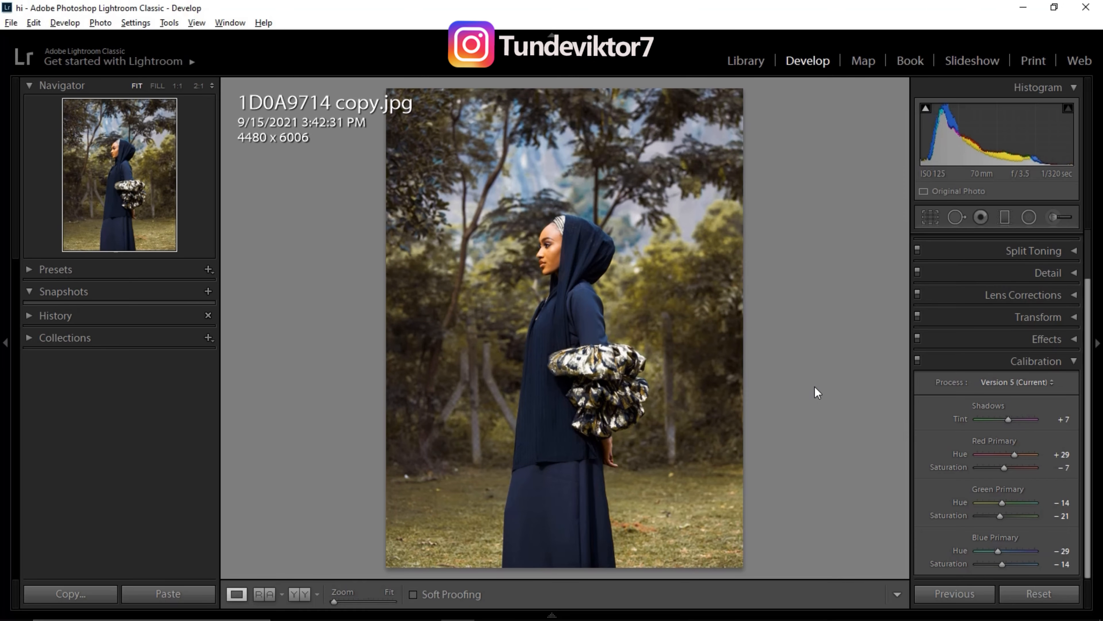
pyautogui.click(1071, 360)
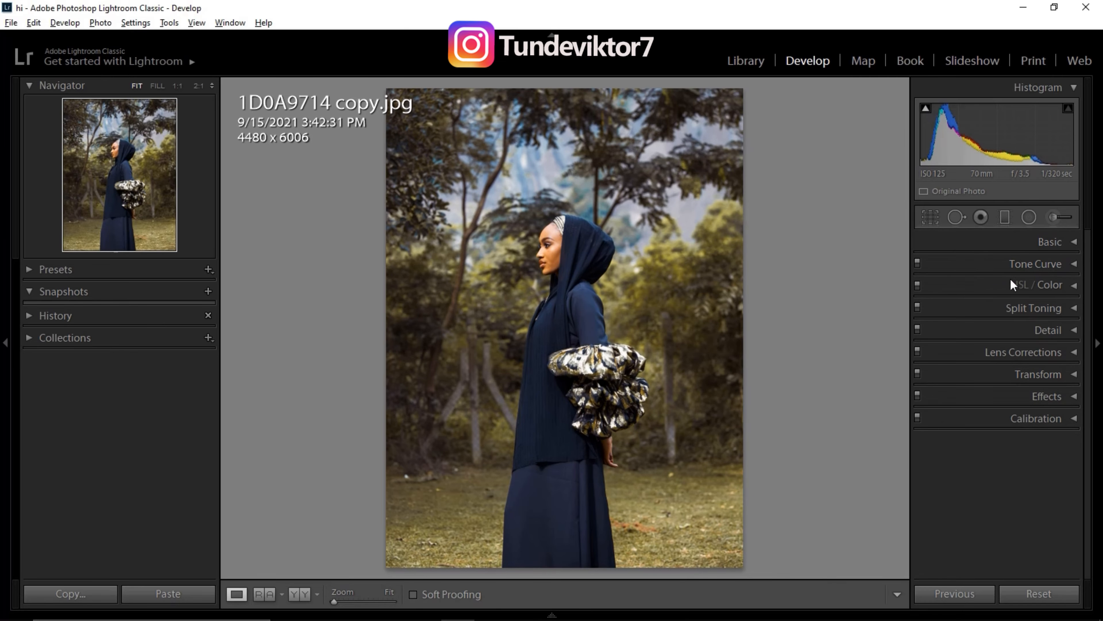
pyautogui.click(1071, 242)
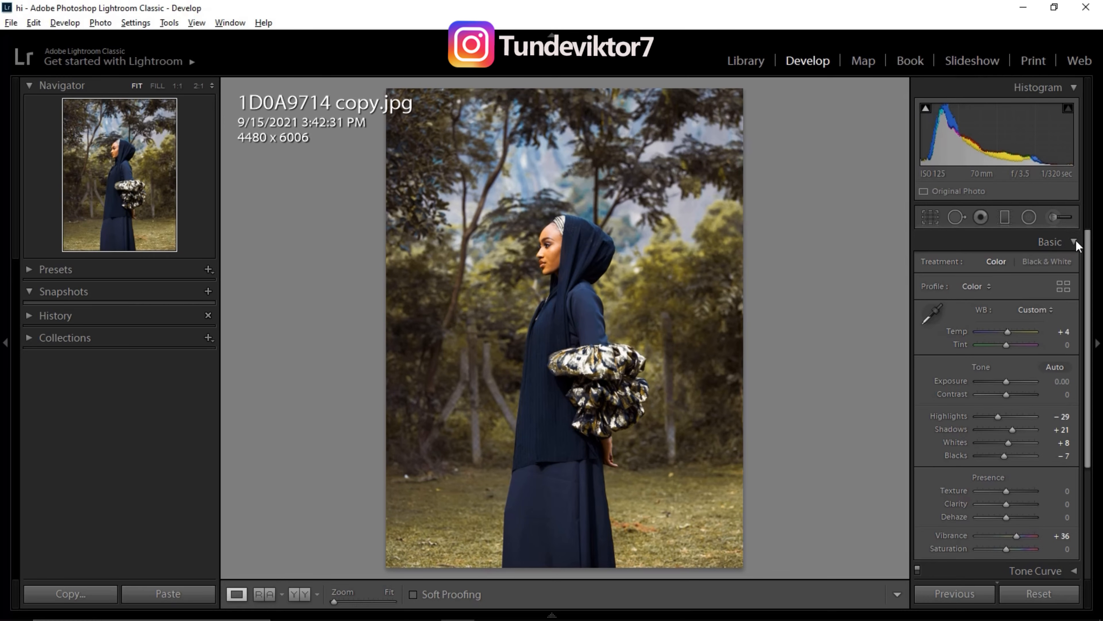
pyautogui.click(1073, 242)
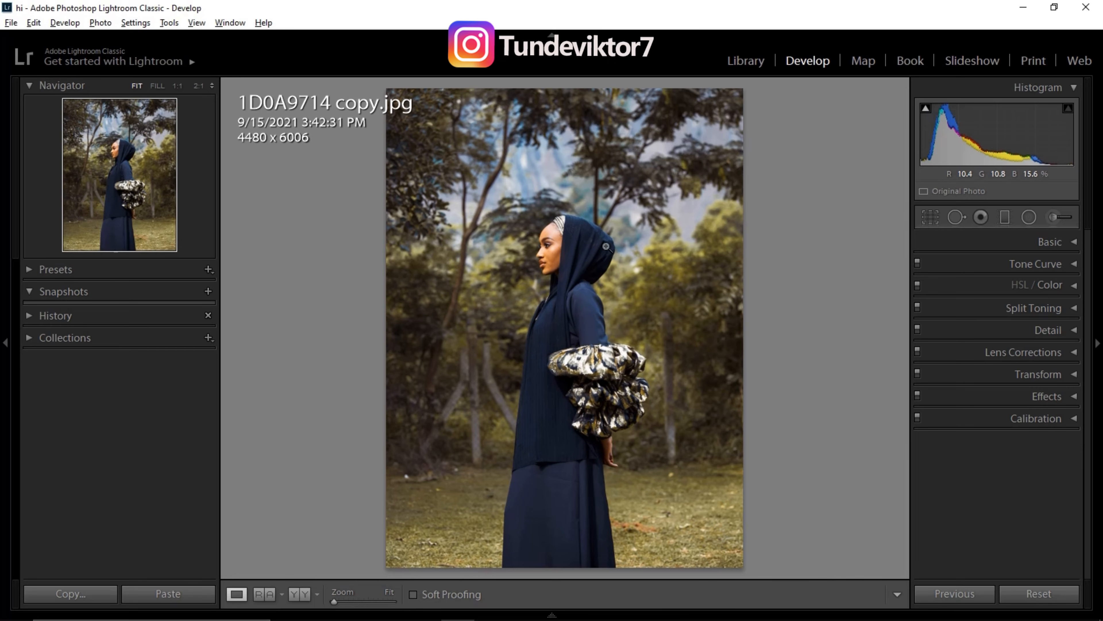
# Add a Highlight Priority post-crop vignette with Amount -29, Roundness +100 and Feather 100
pyautogui.click(1069, 394)
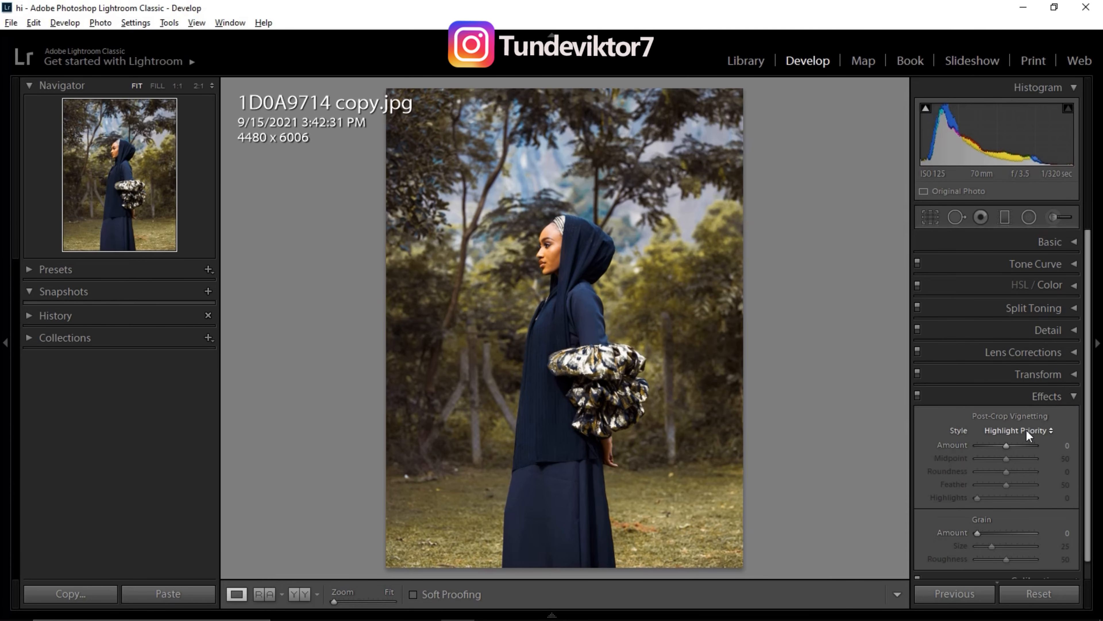
pyautogui.moveTo(1086, 431); pyautogui.dragTo(1085, 437)
pyautogui.click(994, 438)
pyautogui.click(1009, 439)
pyautogui.click(976, 442)
pyautogui.click(1001, 437)
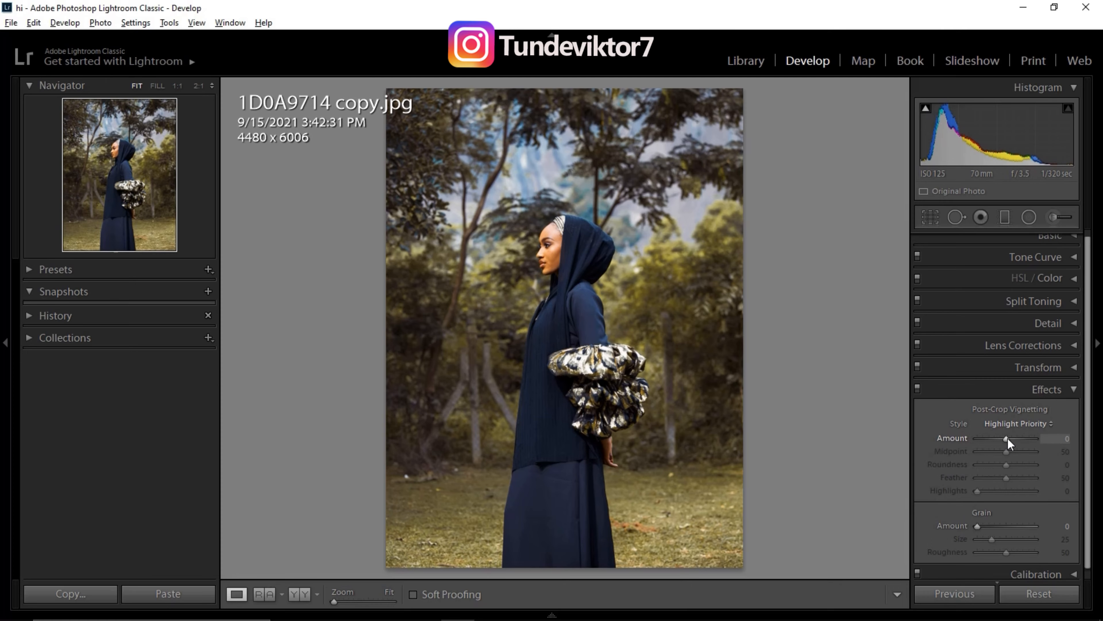
pyautogui.moveTo(1011, 437); pyautogui.dragTo(976, 446)
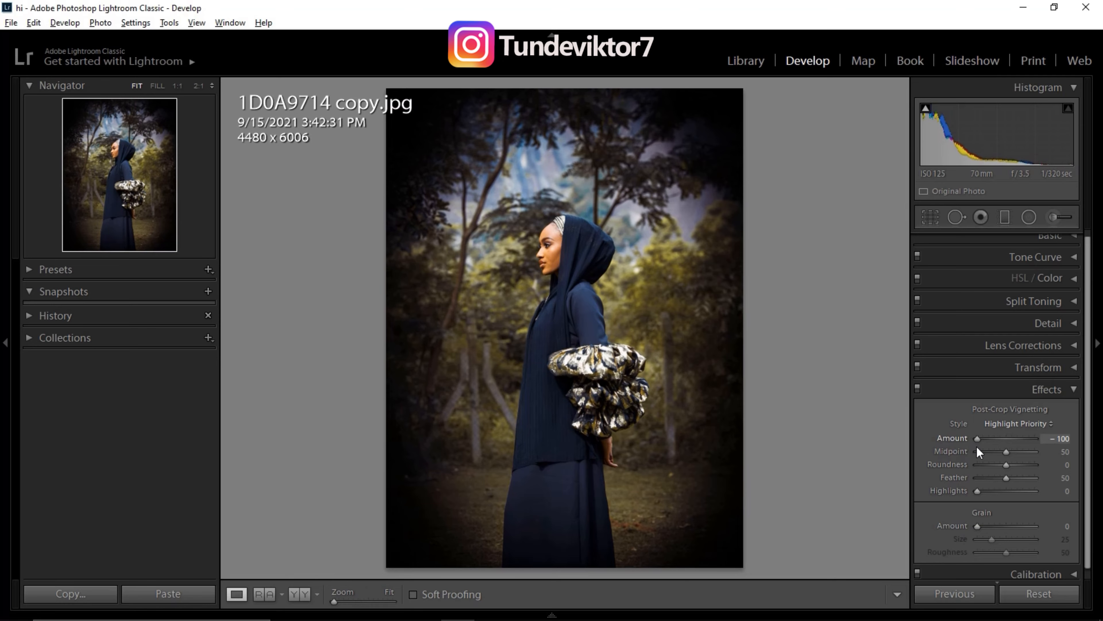
pyautogui.moveTo(977, 446); pyautogui.dragTo(1006, 441)
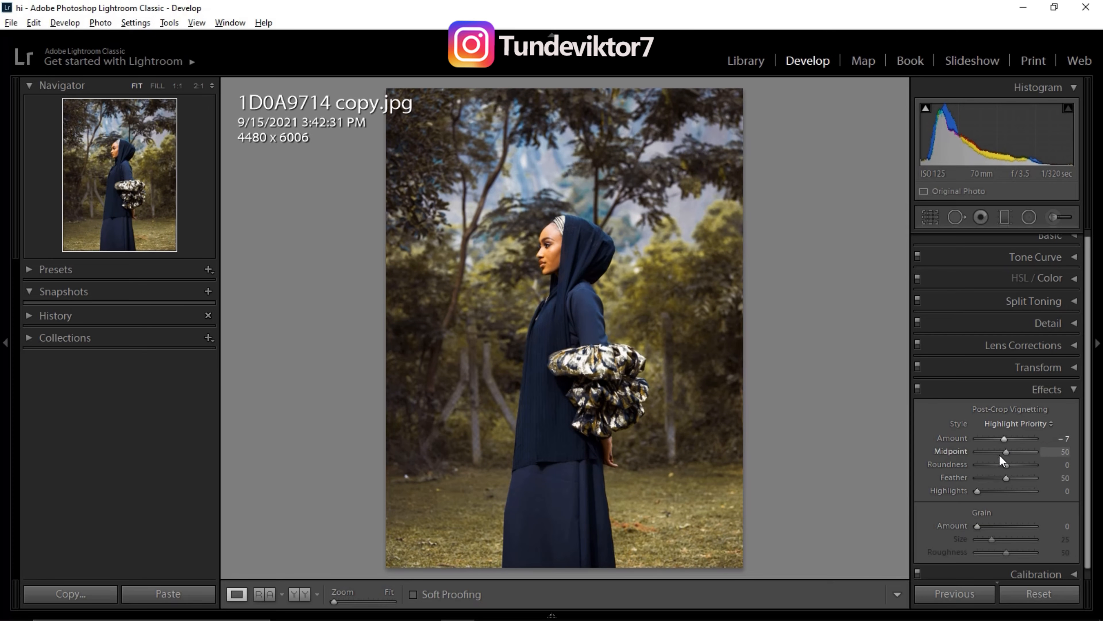
pyautogui.moveTo(1006, 464); pyautogui.dragTo(1047, 454)
pyautogui.moveTo(1004, 438); pyautogui.dragTo(997, 438)
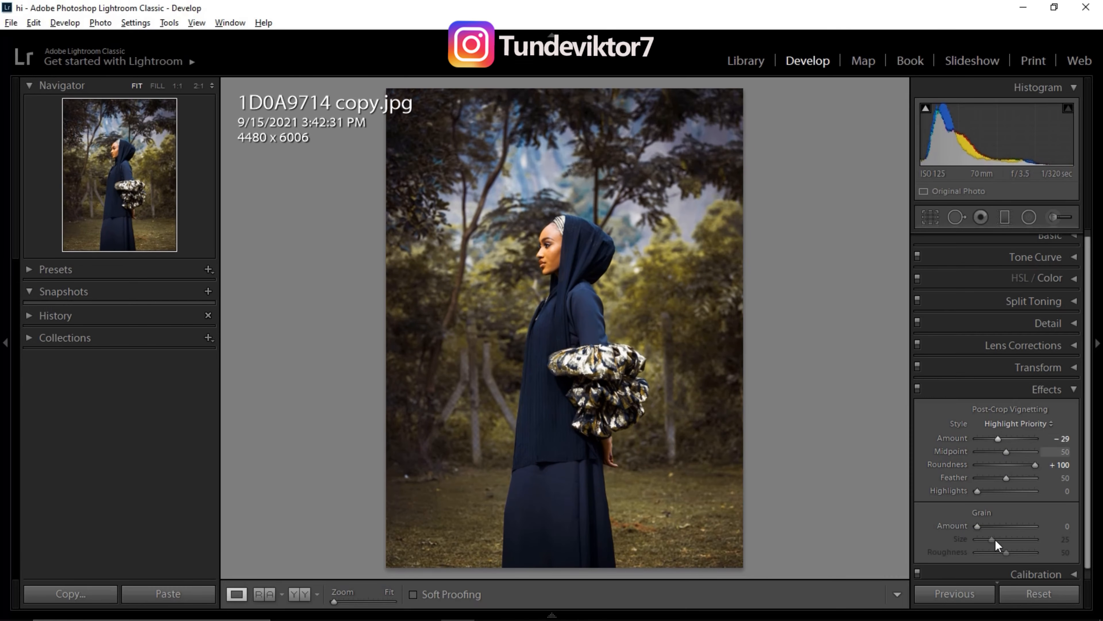
pyautogui.moveTo(1004, 479); pyautogui.dragTo(1036, 483)
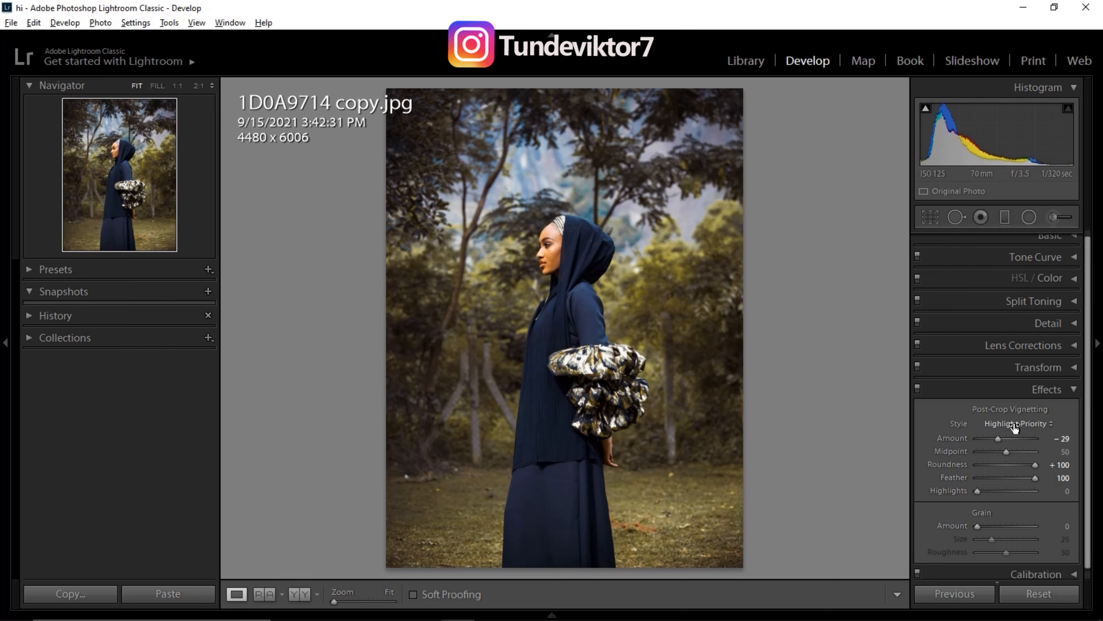
# Set the Grain amount to 100 in the Effects settings and inspect the woman's head up close
pyautogui.scroll(-1, 1087, 460)
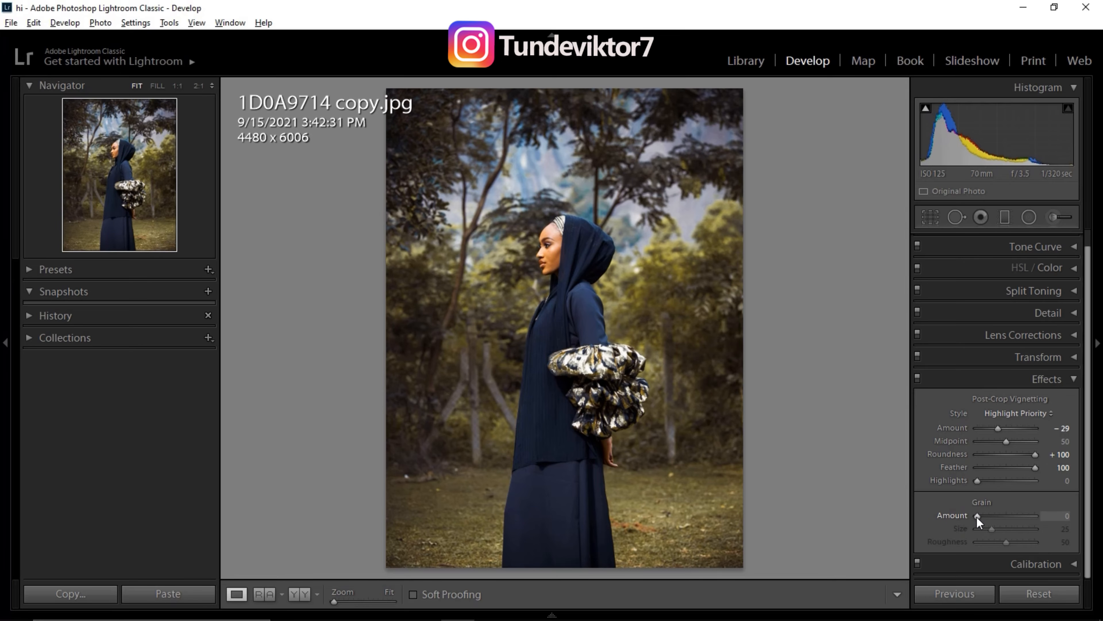
pyautogui.moveTo(980, 516); pyautogui.dragTo(1057, 517)
pyautogui.click(577, 255)
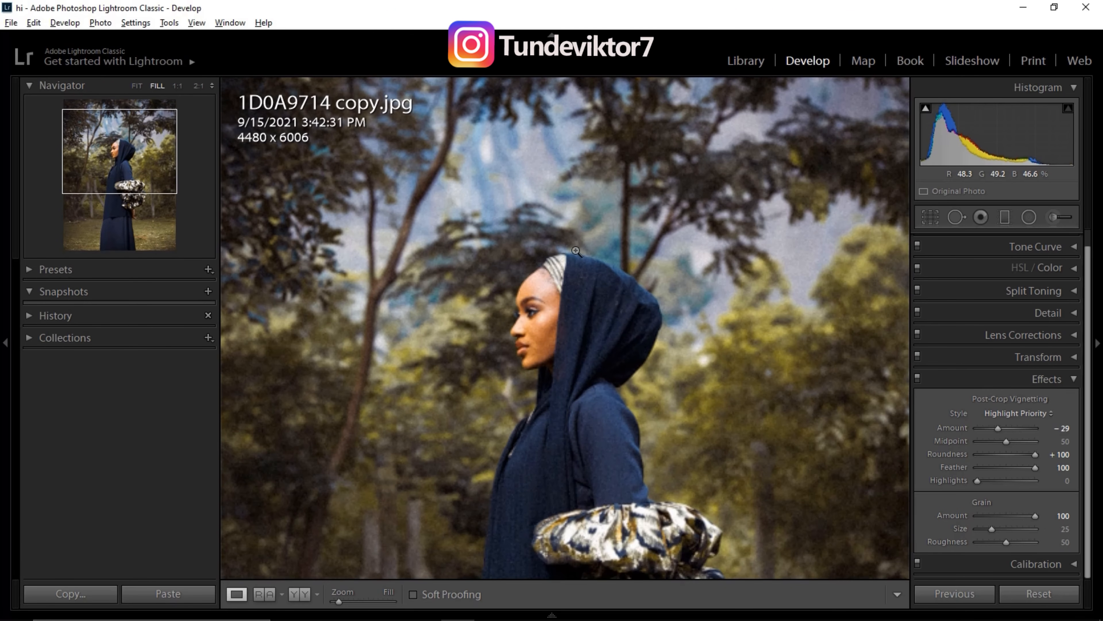
# Lower the Grain amount in the Effects settings
pyautogui.moveTo(578, 382); pyautogui.dragTo(577, 281)
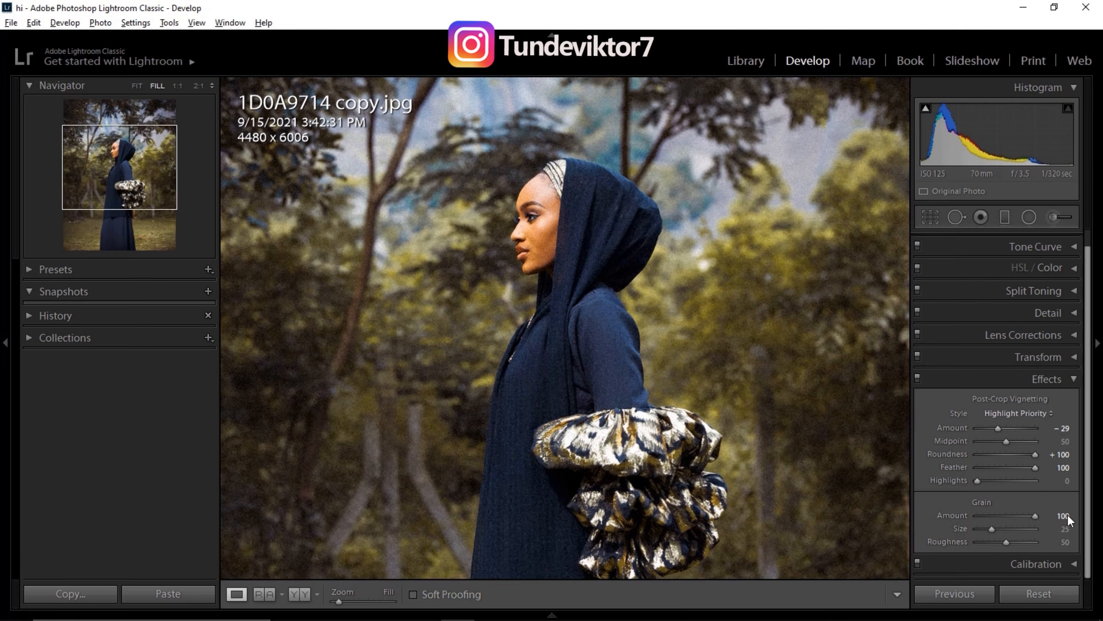
pyautogui.moveTo(1034, 515); pyautogui.dragTo(988, 520)
pyautogui.click(1073, 379)
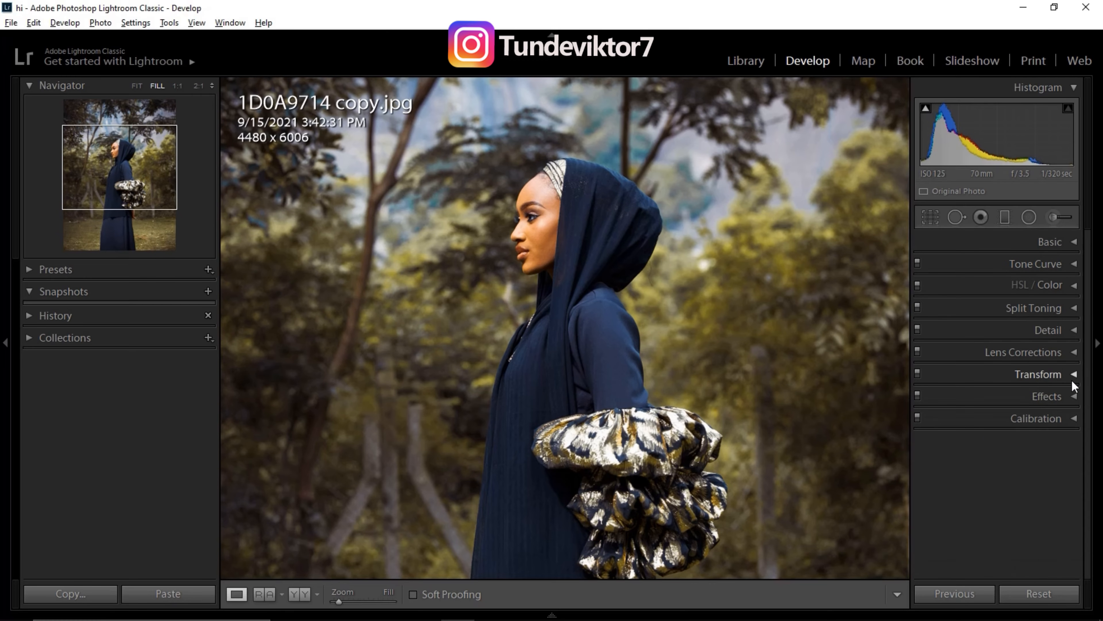
# Try a Sharpening amount of 91 in the Detail settings and reset it
pyautogui.click(1074, 330)
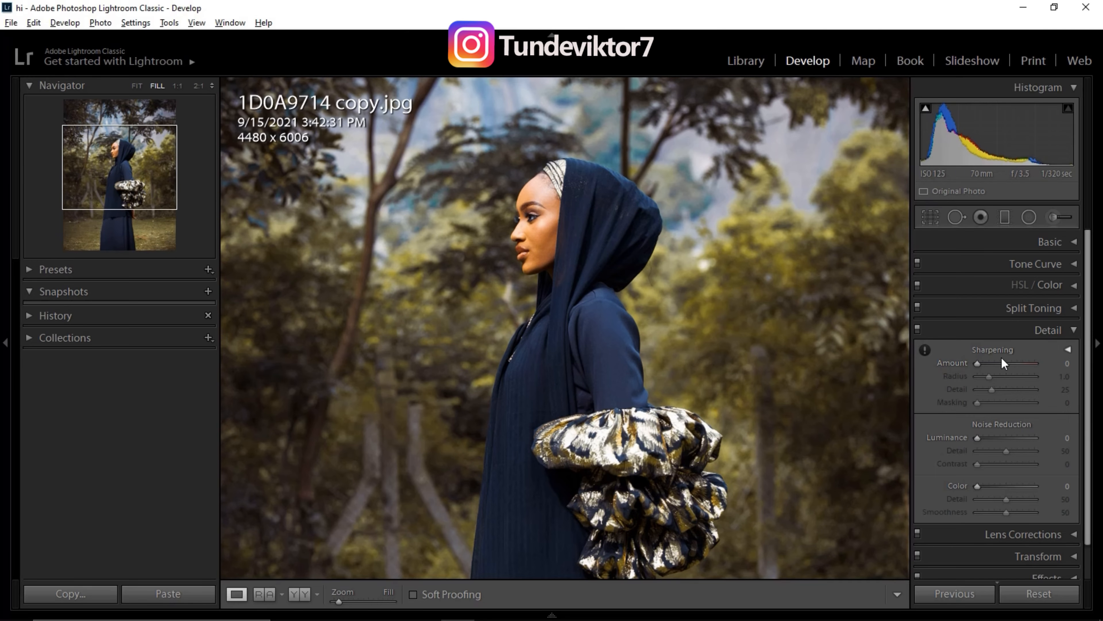
pyautogui.moveTo(980, 362); pyautogui.dragTo(1019, 365)
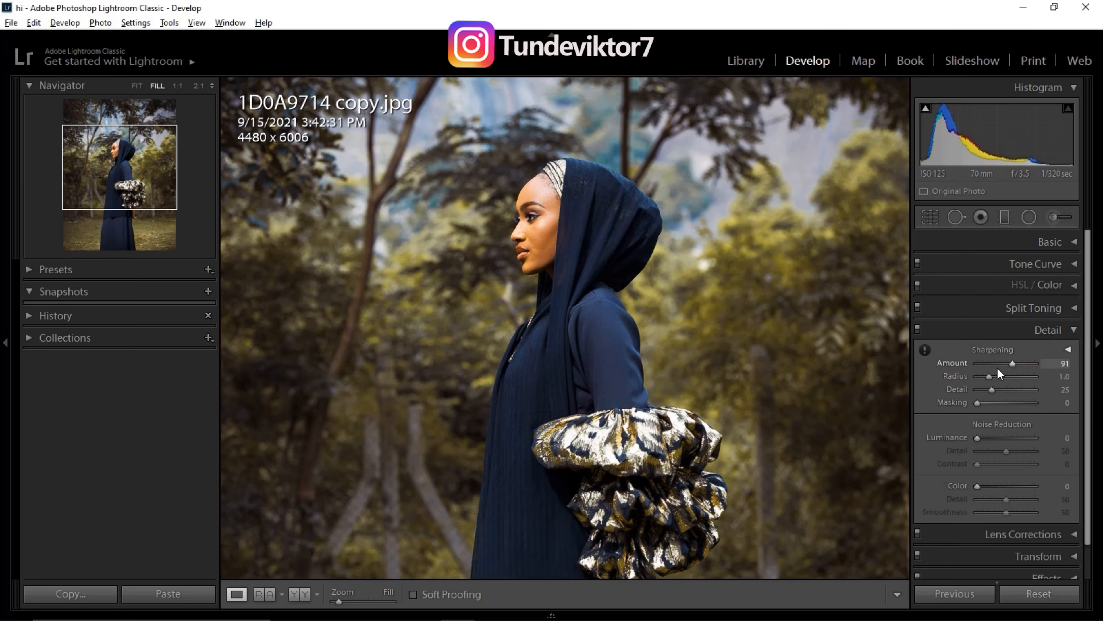
pyautogui.doubleClick(947, 365)
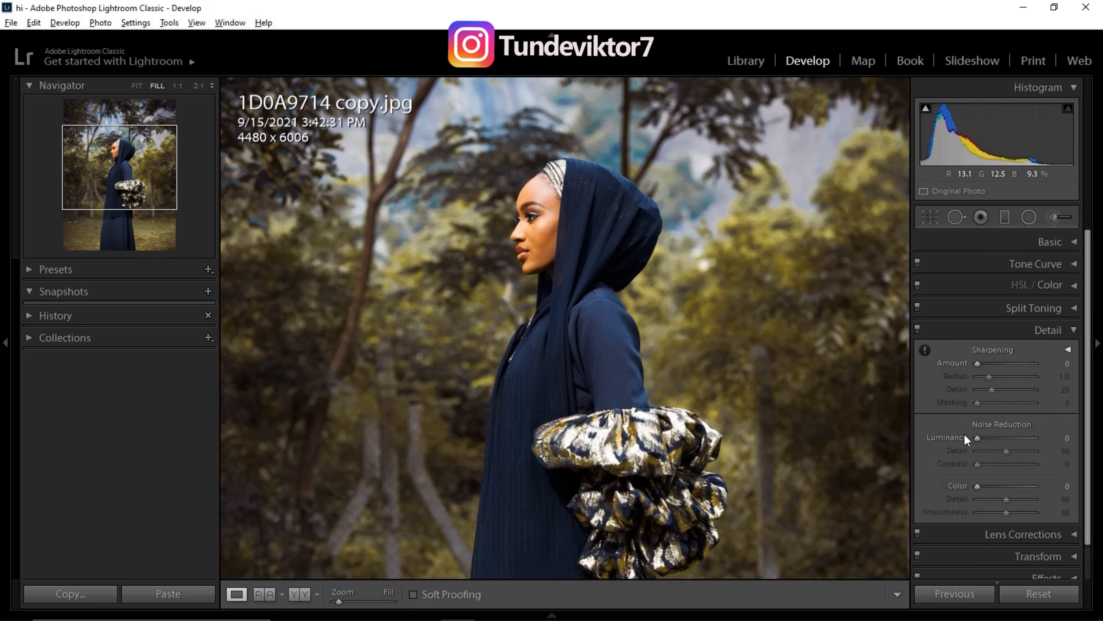
# Raise the Luminance noise reduction to 86, reduce it again, and fit the whole portrait in view
pyautogui.moveTo(978, 438); pyautogui.dragTo(1027, 438)
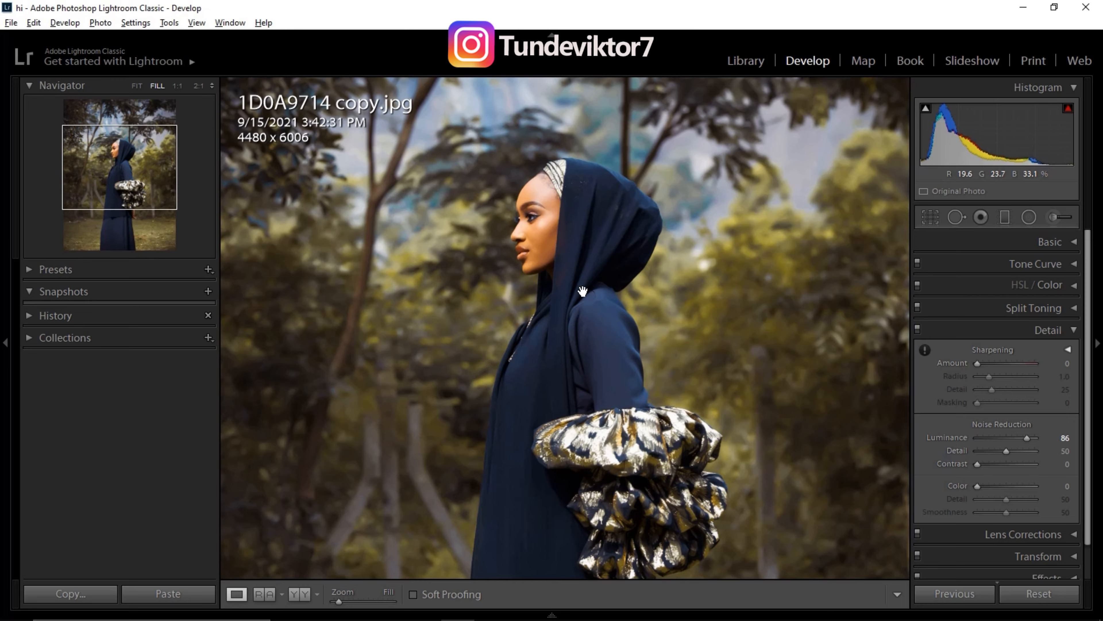
pyautogui.moveTo(1028, 439); pyautogui.dragTo(1006, 438)
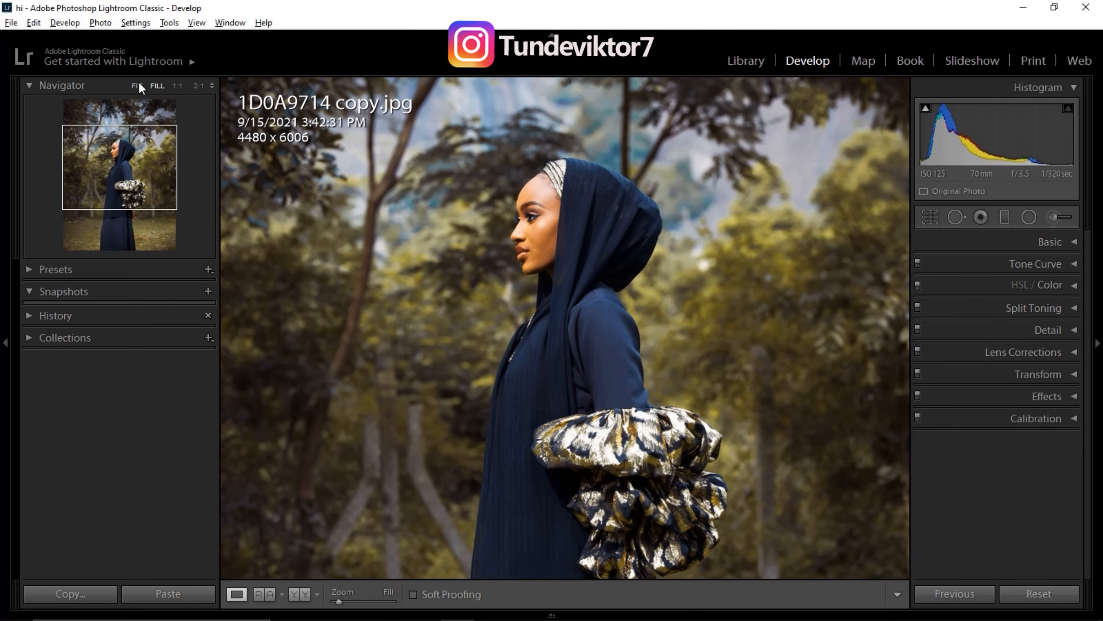
pyautogui.click(138, 86)
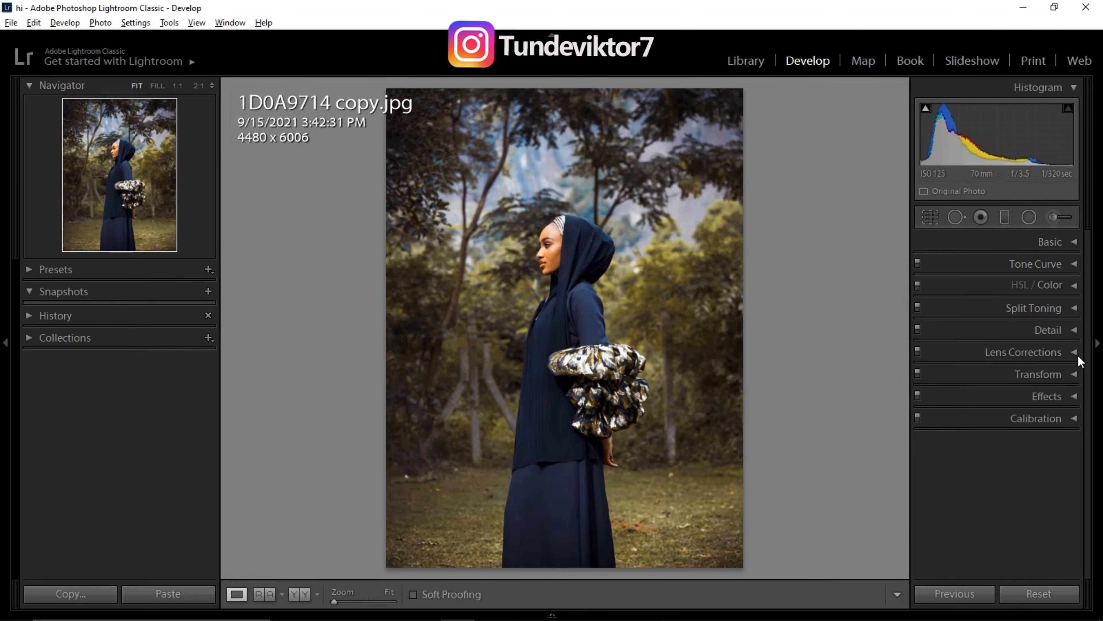
# Turn on Remove Chromatic Aberration in the Lens Corrections and look over the Transform settings
pyautogui.click(1072, 355)
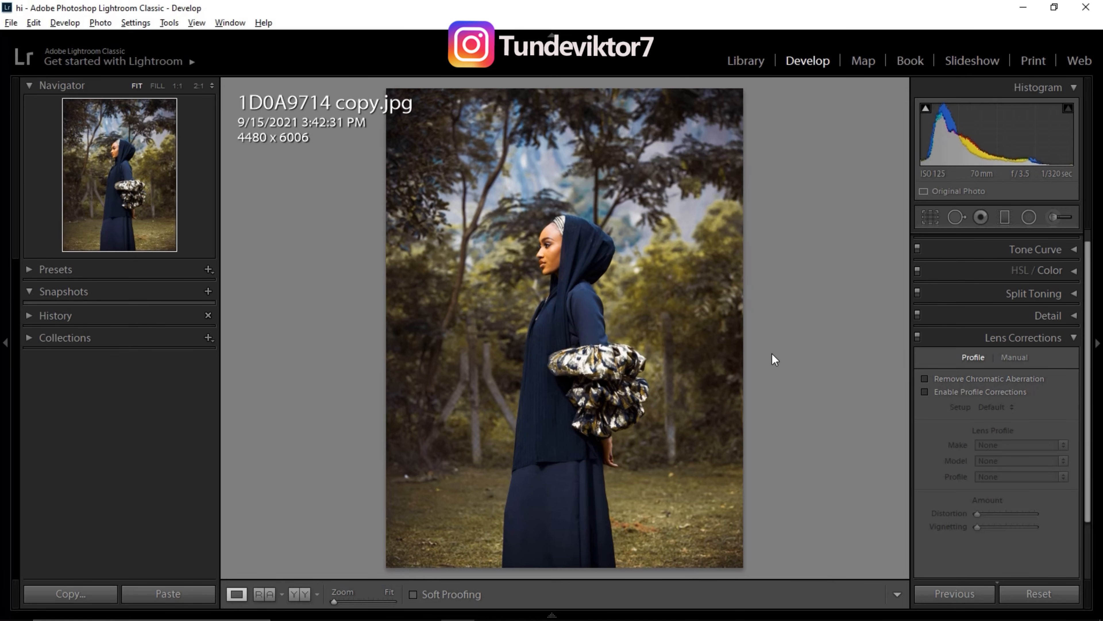
pyautogui.click(928, 377)
pyautogui.click(1065, 334)
pyautogui.click(1067, 375)
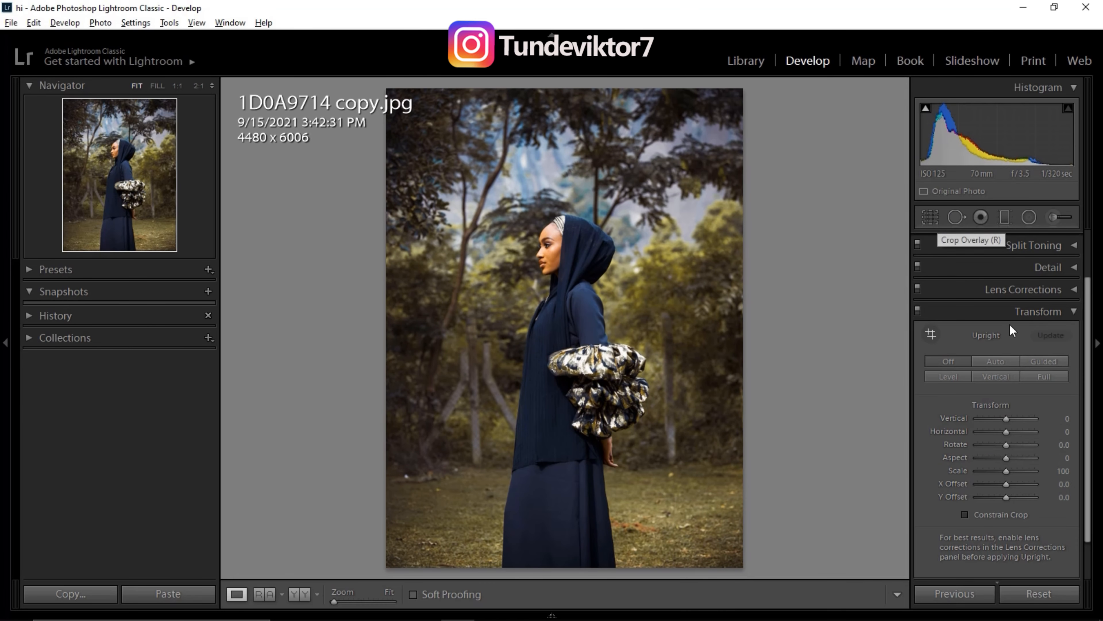
pyautogui.click(1072, 311)
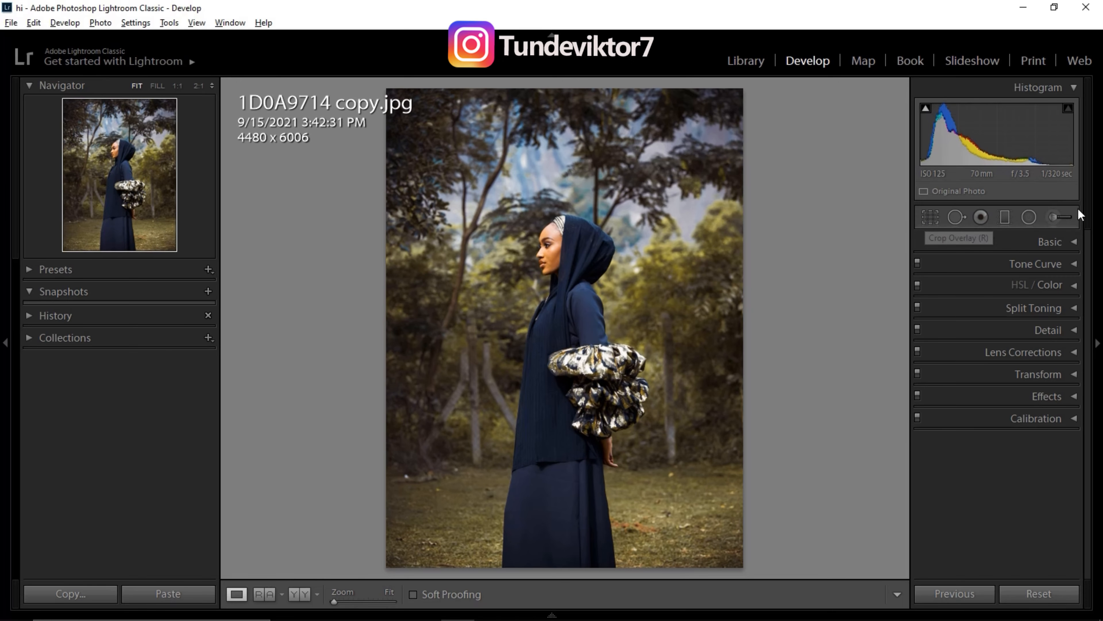
# Crop the portrait to the 4 x 5 / 8 x 10 aspect ratio, aligning the crop with the photo's lower edge
pyautogui.click(931, 215)
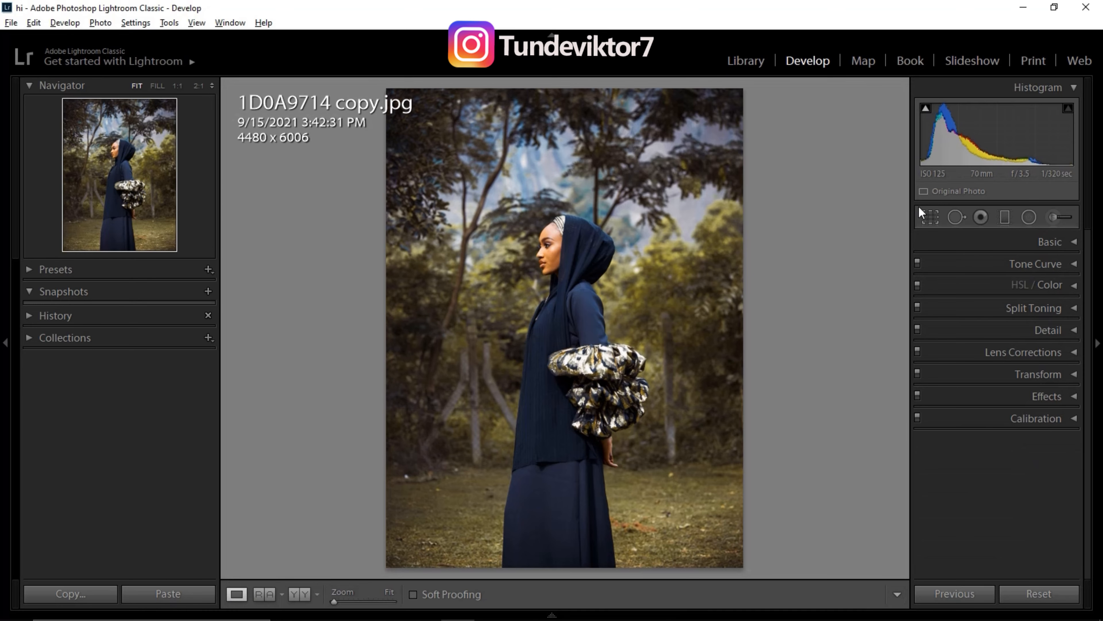
pyautogui.click(930, 215)
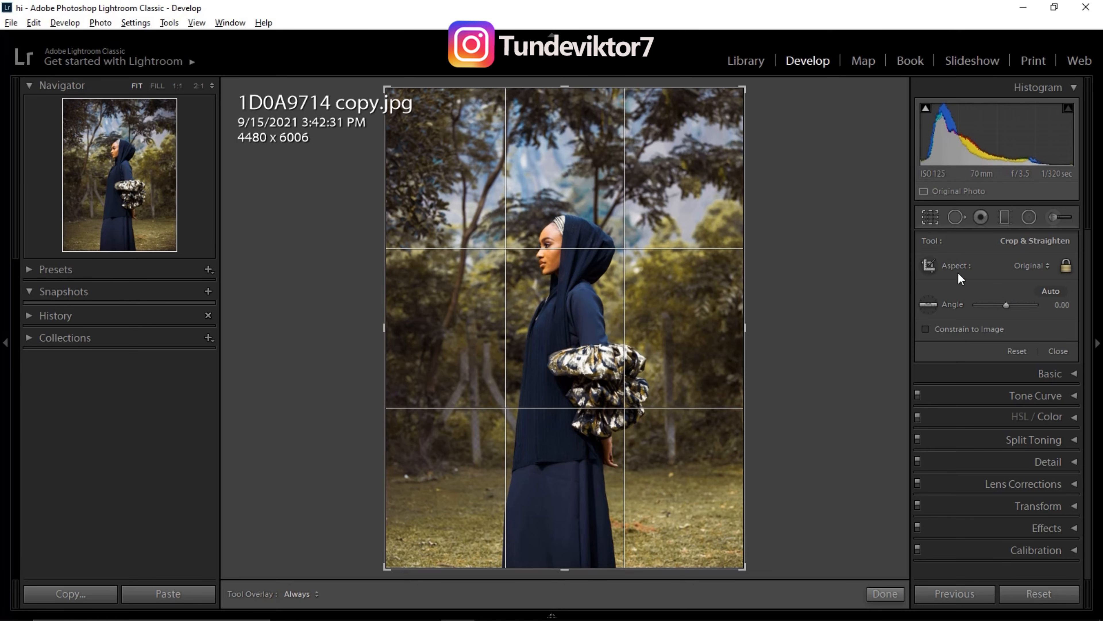
pyautogui.click(1031, 266)
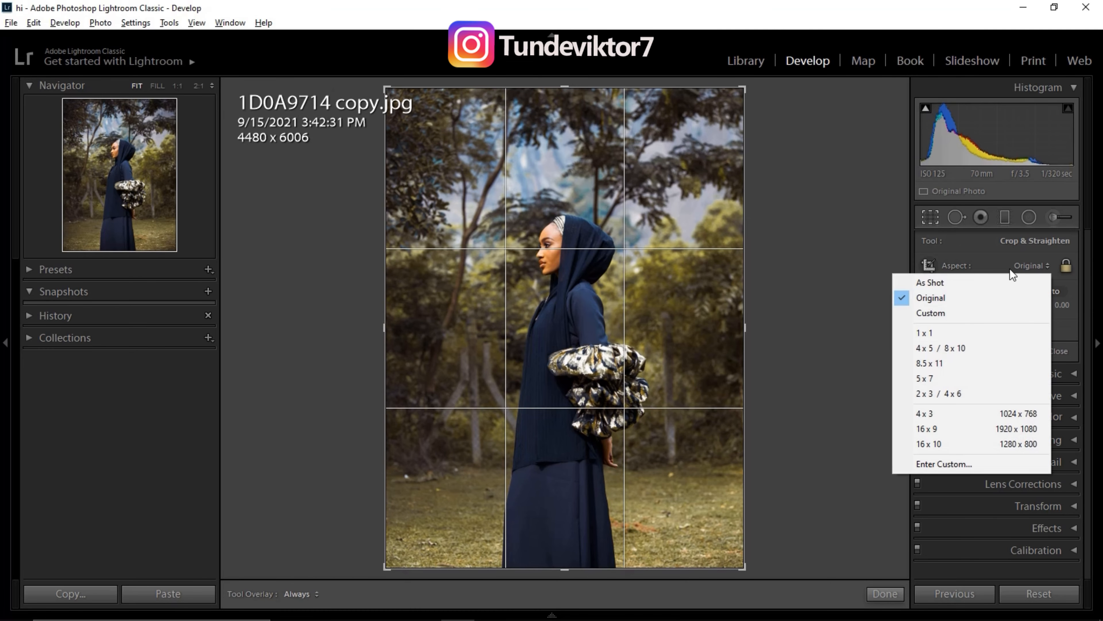
pyautogui.click(943, 349)
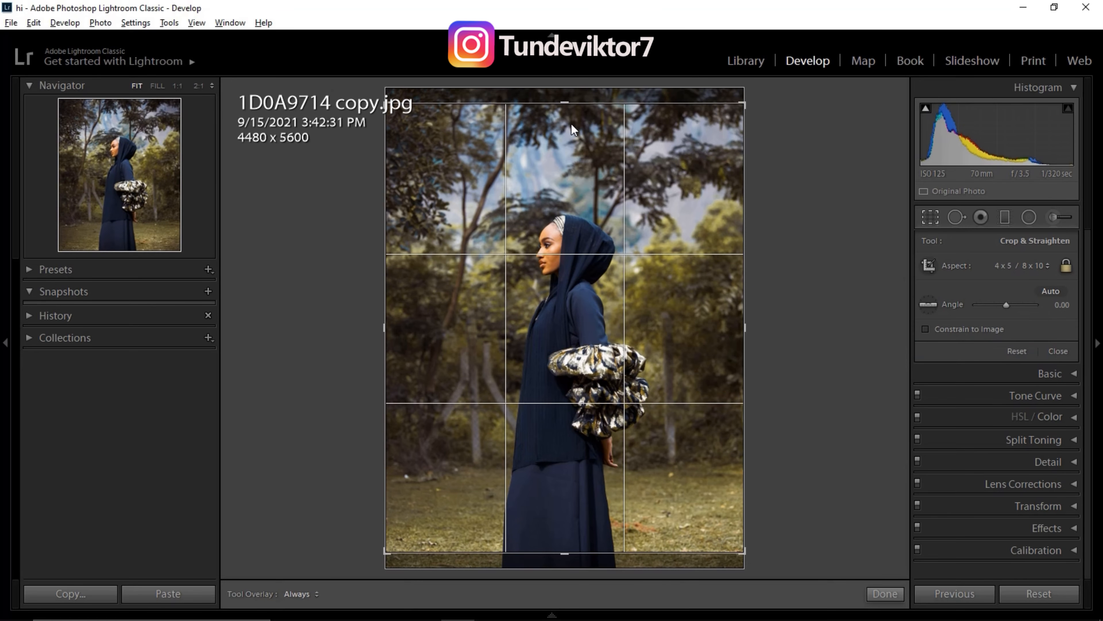
pyautogui.moveTo(564, 354); pyautogui.dragTo(564, 338)
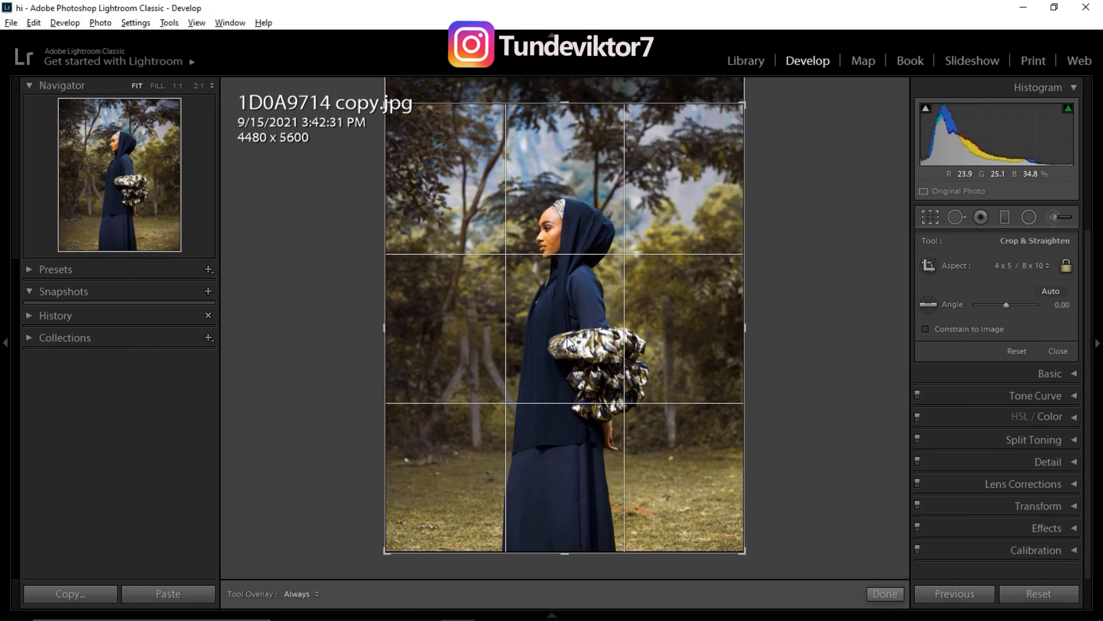
pyautogui.press('Return')
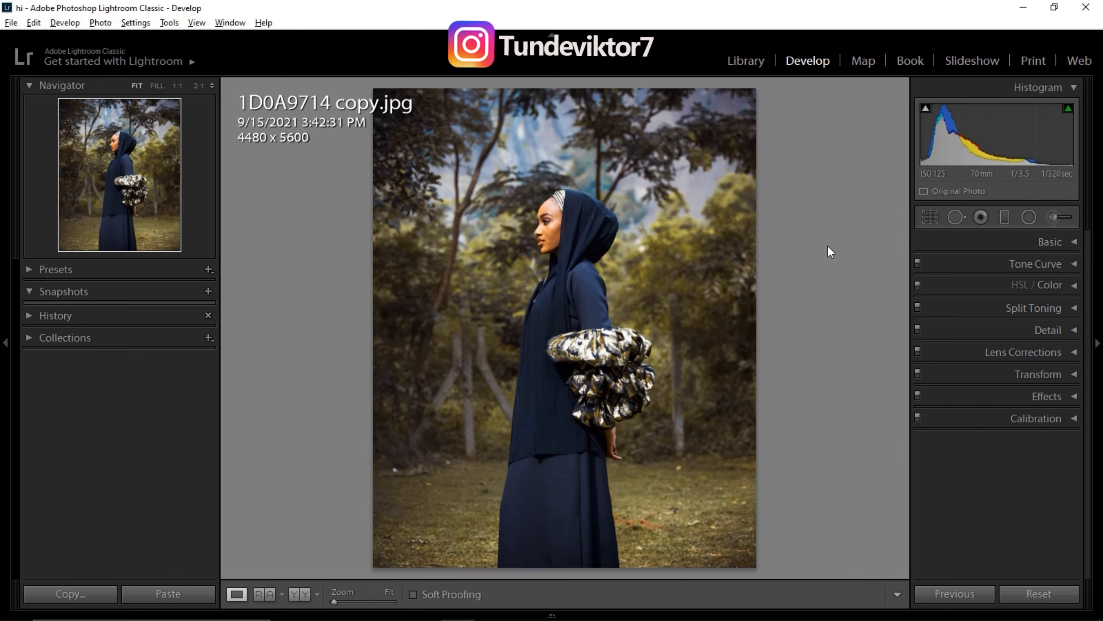
# Try a tighter crop around the woman with a Custom aspect, and undo it back to the 4 x 5 / 8 x 10 crop
pyautogui.click(931, 218)
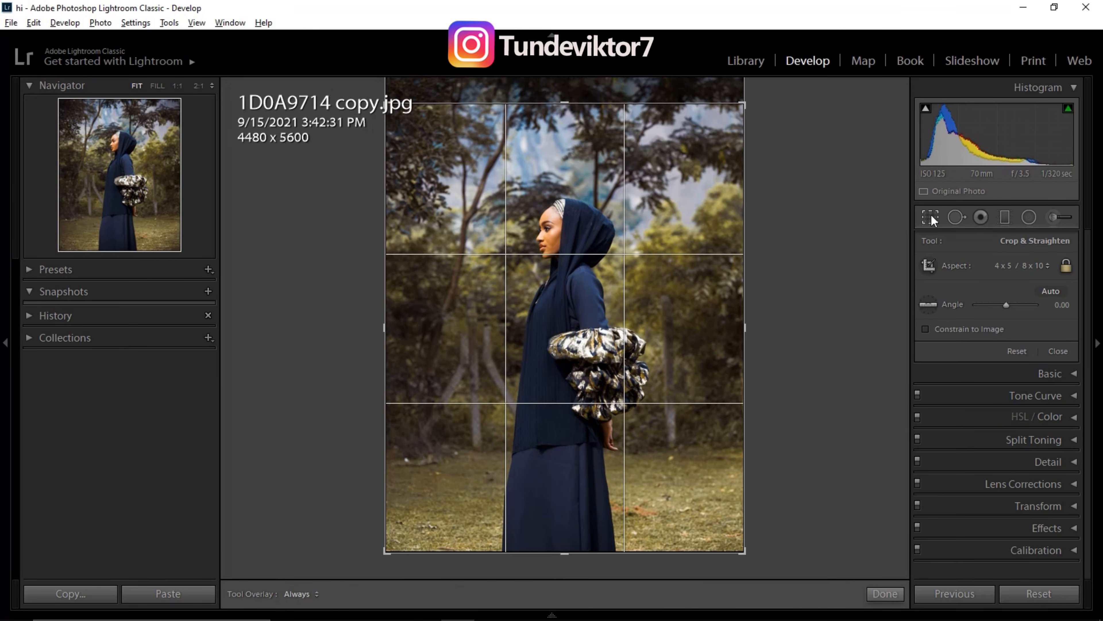
pyautogui.click(1020, 265)
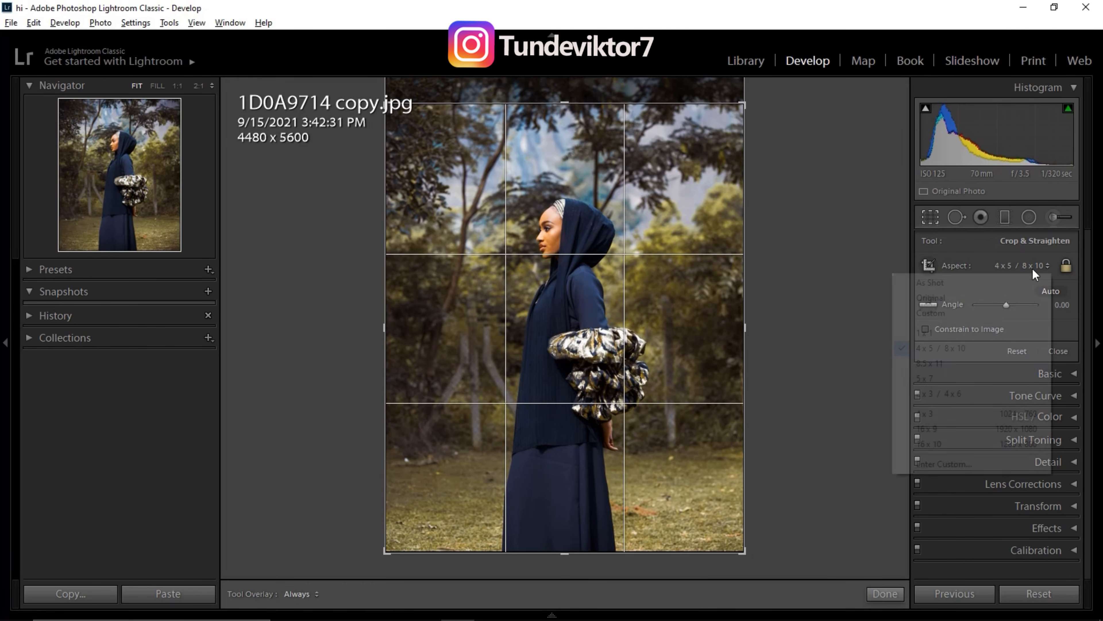
pyautogui.click(939, 312)
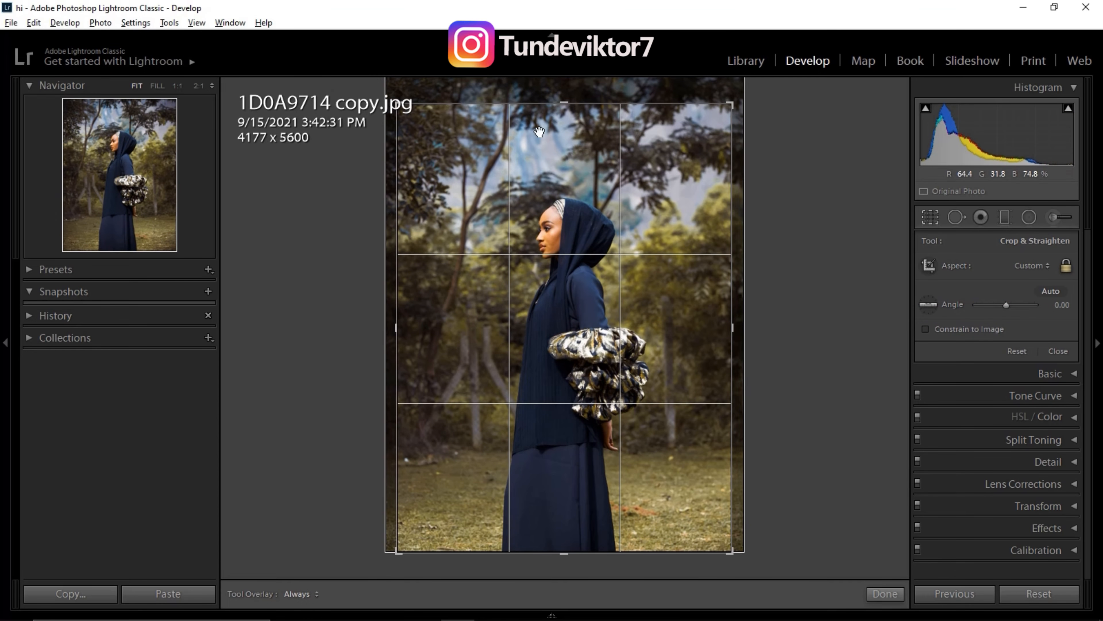
pyautogui.moveTo(561, 103); pyautogui.dragTo(569, 143)
pyautogui.press('Return')
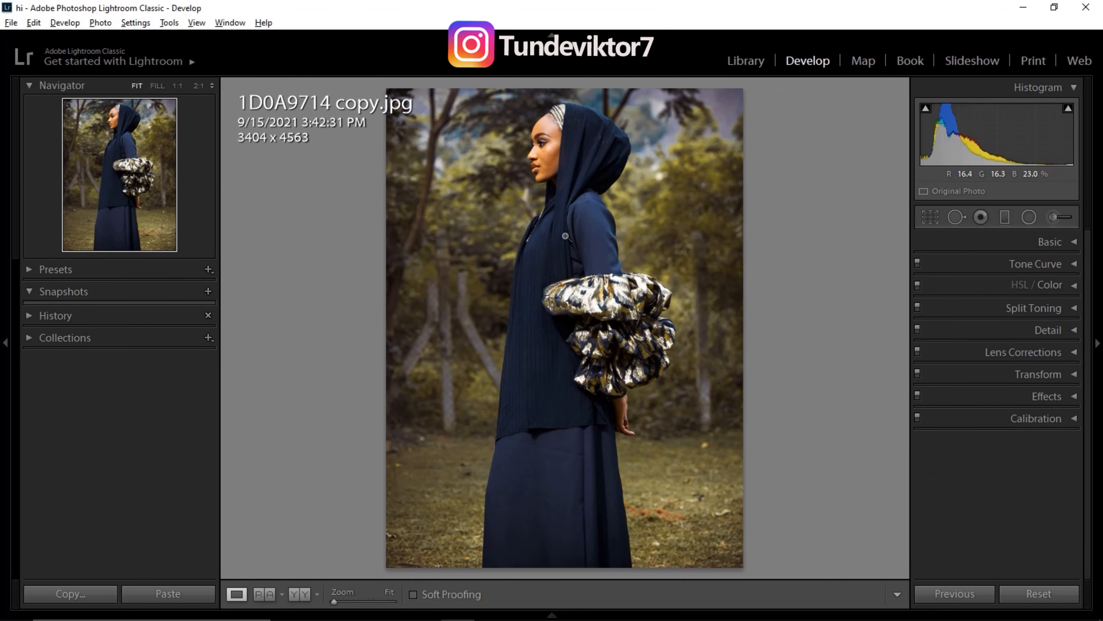
pyautogui.hotkey('ctrl', 'z')
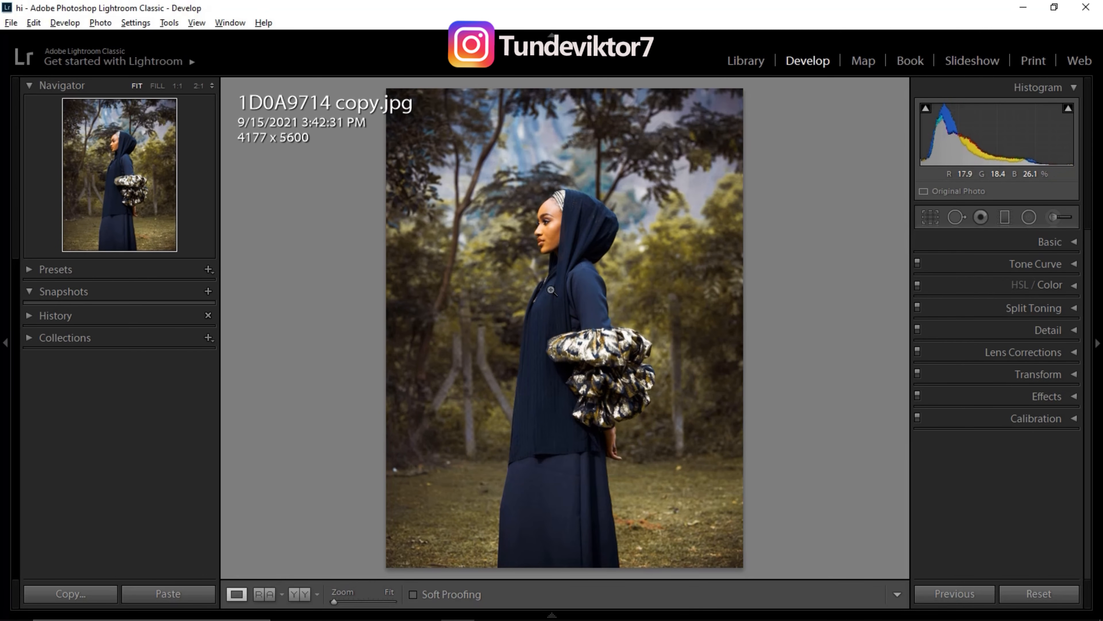
pyautogui.hotkey('ctrl', 'z')
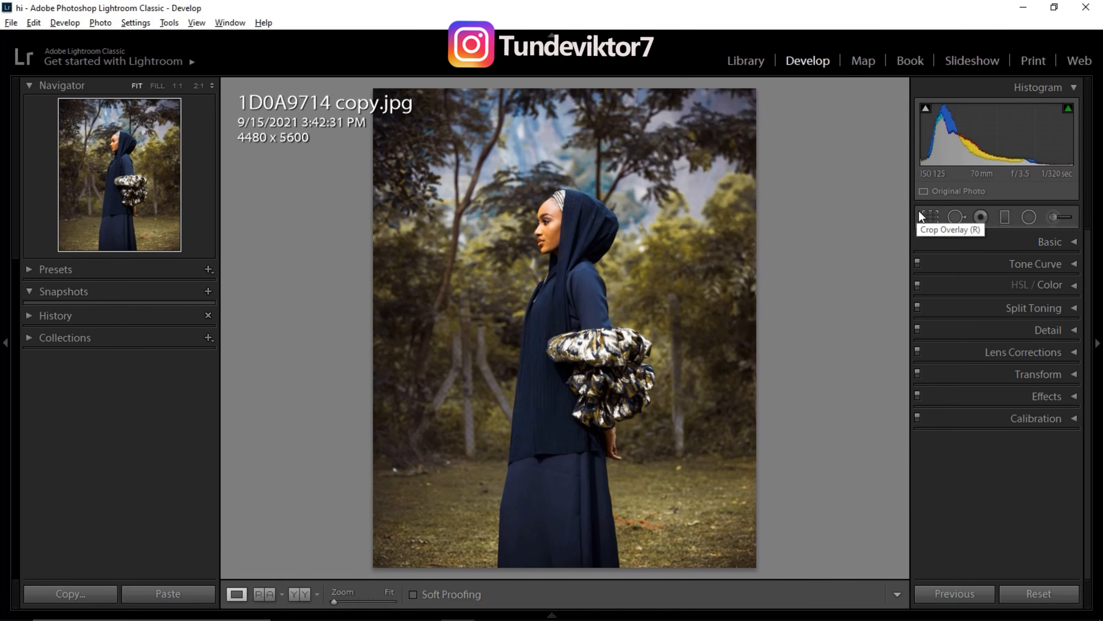
# Heal two small spots on the woman's cheek with a size 9 Spot Removal brush and hide the tool overlay
pyautogui.click(934, 218)
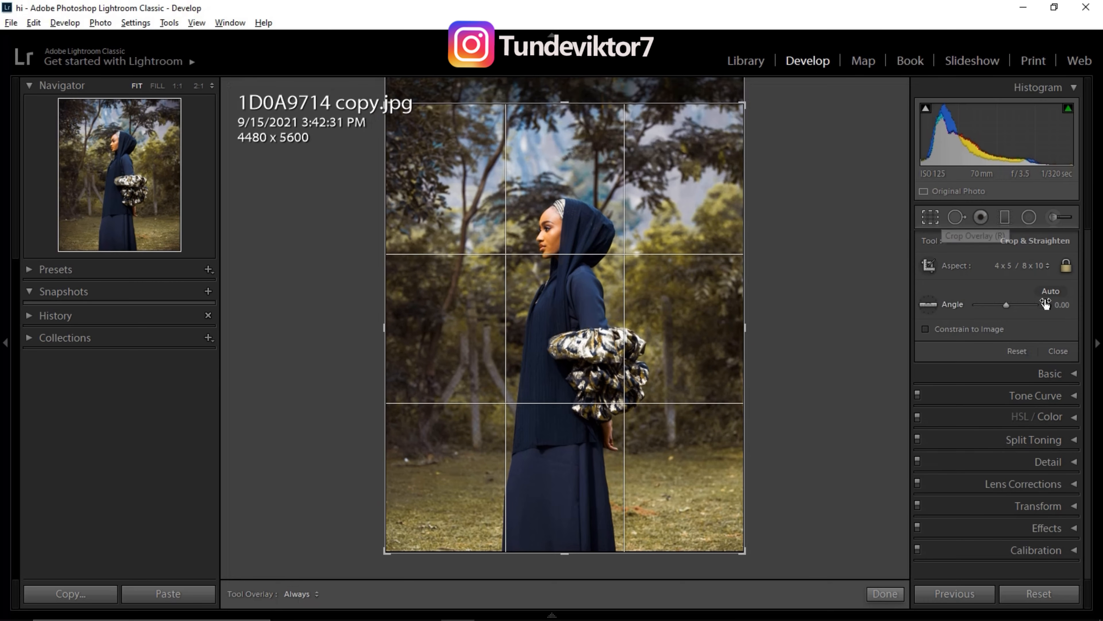
pyautogui.click(957, 217)
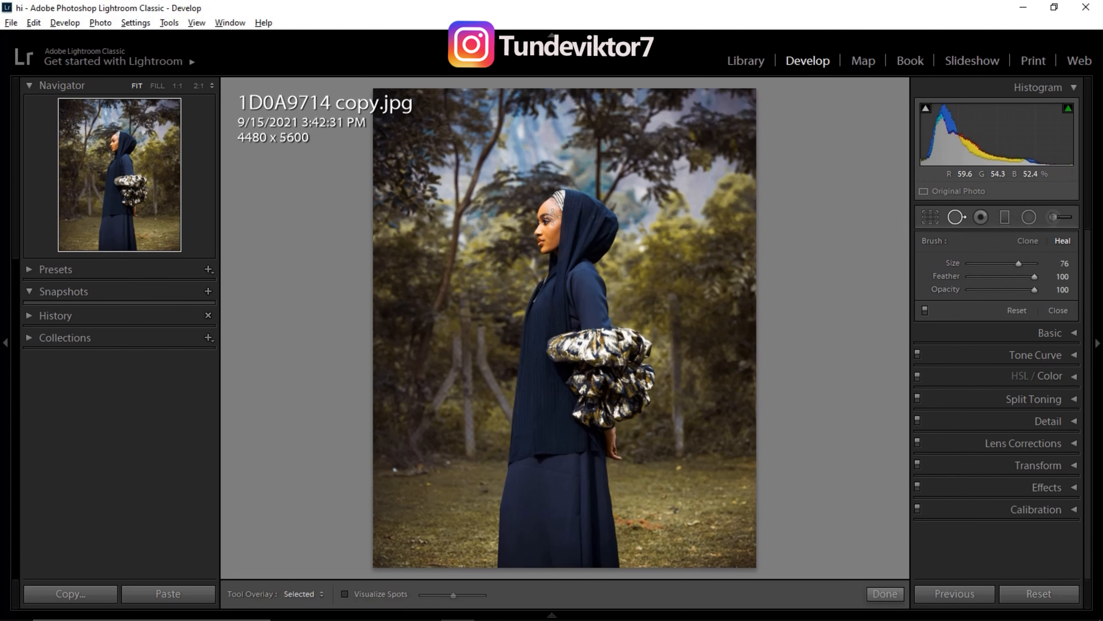
pyautogui.press('z')
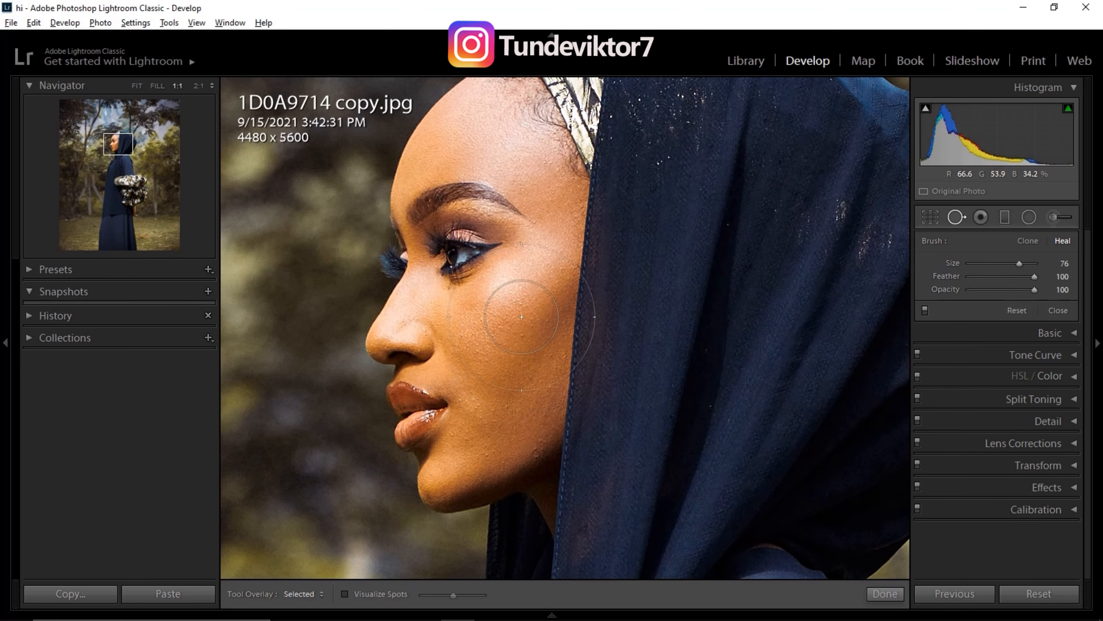
pyautogui.hotkey('ctrl', '=')
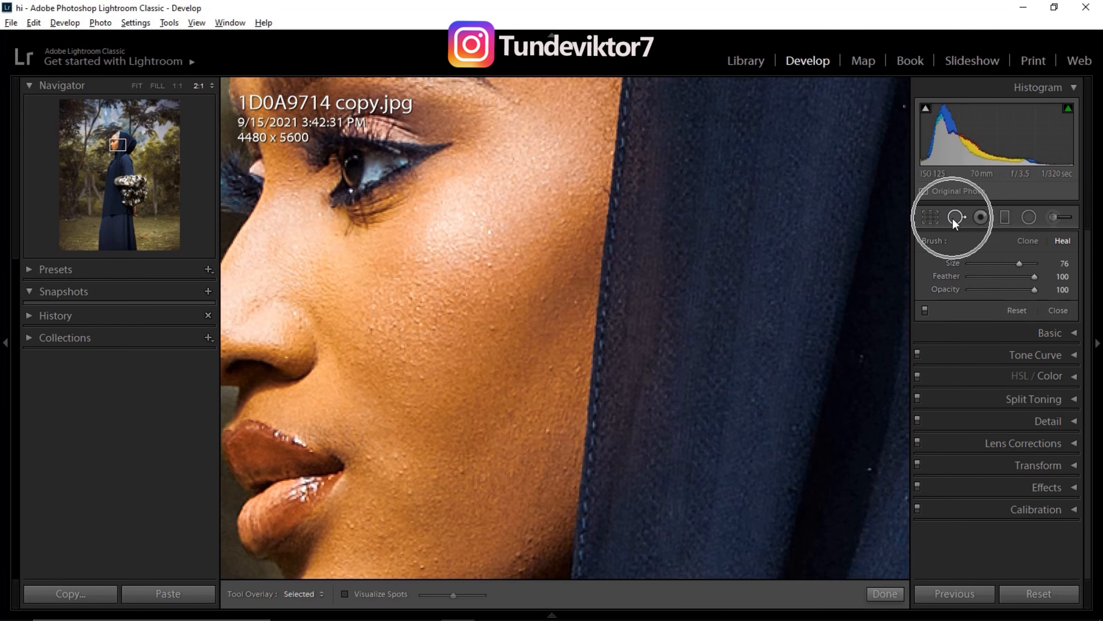
pyautogui.scroll(-3, 495, 395)
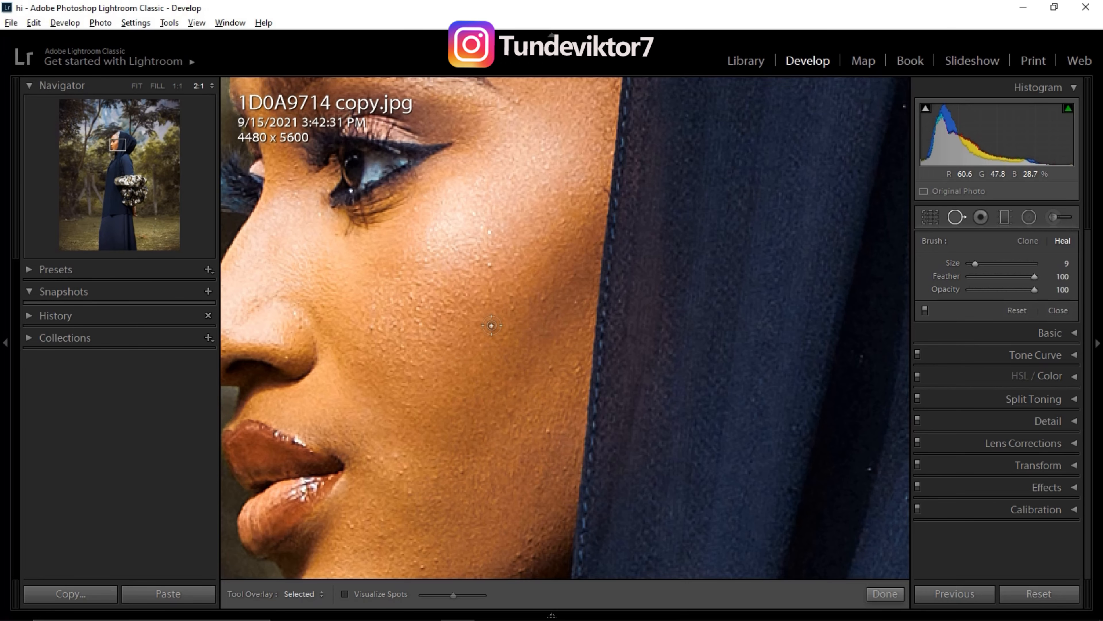
pyautogui.click(492, 325)
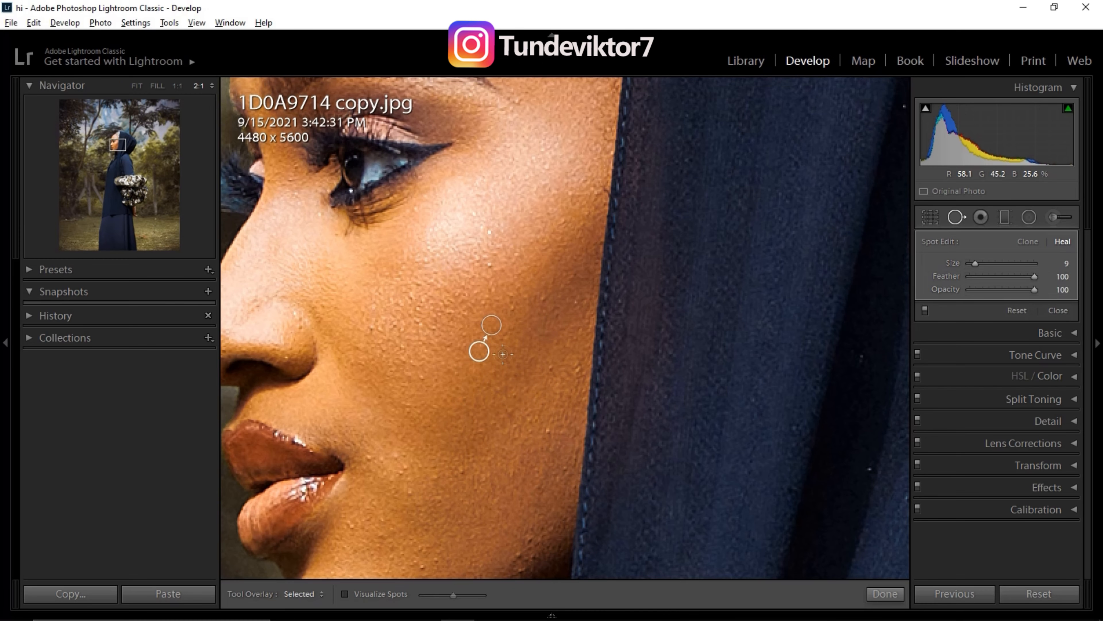
pyautogui.click(550, 368)
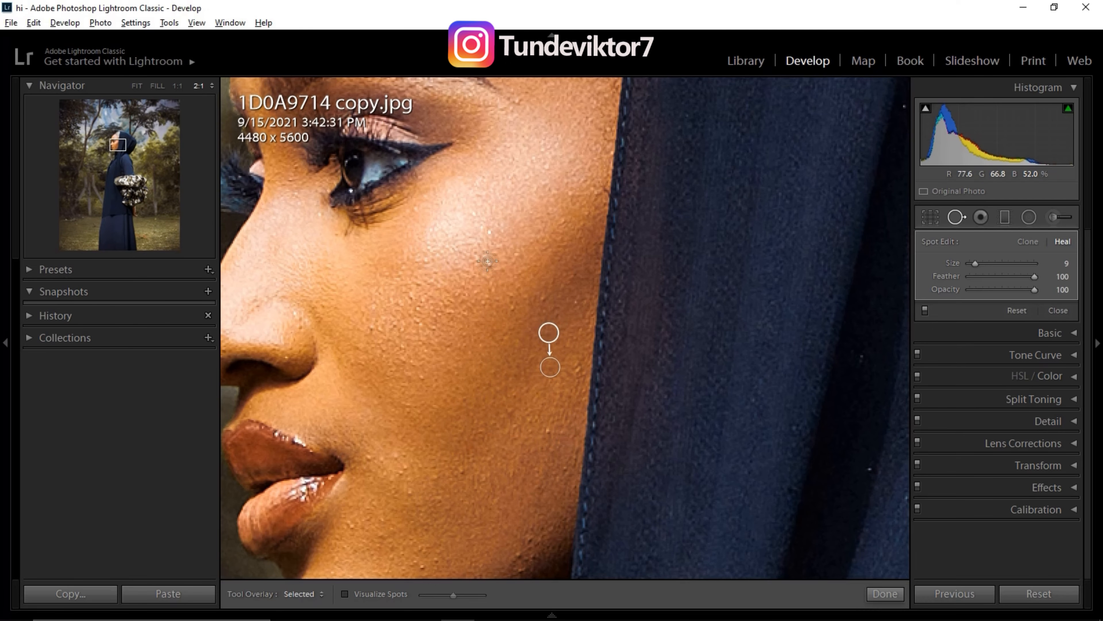
pyautogui.press('h')
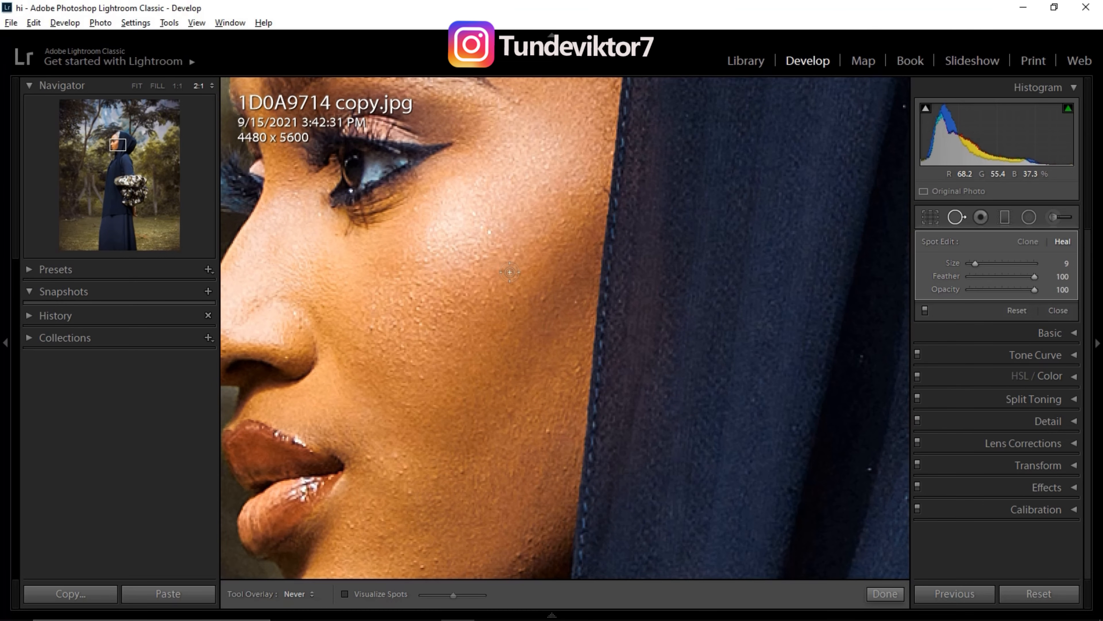
pyautogui.press('z')
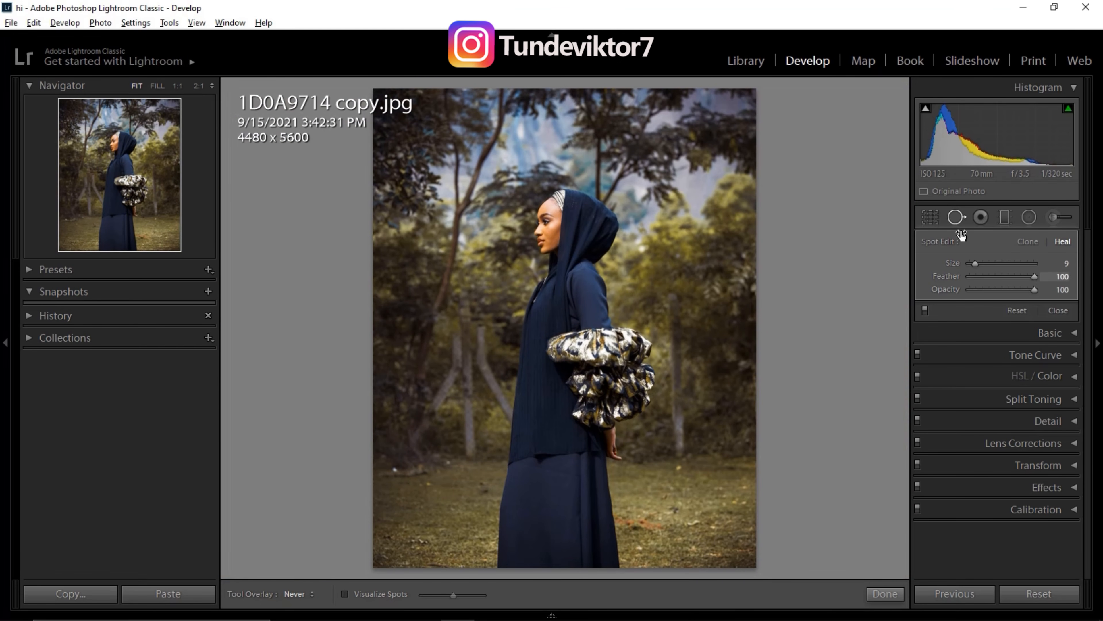
# Clone out the post in the bushes behind the woman with a size 80 brush, sourcing from the foliage beside it
pyautogui.click(1029, 240)
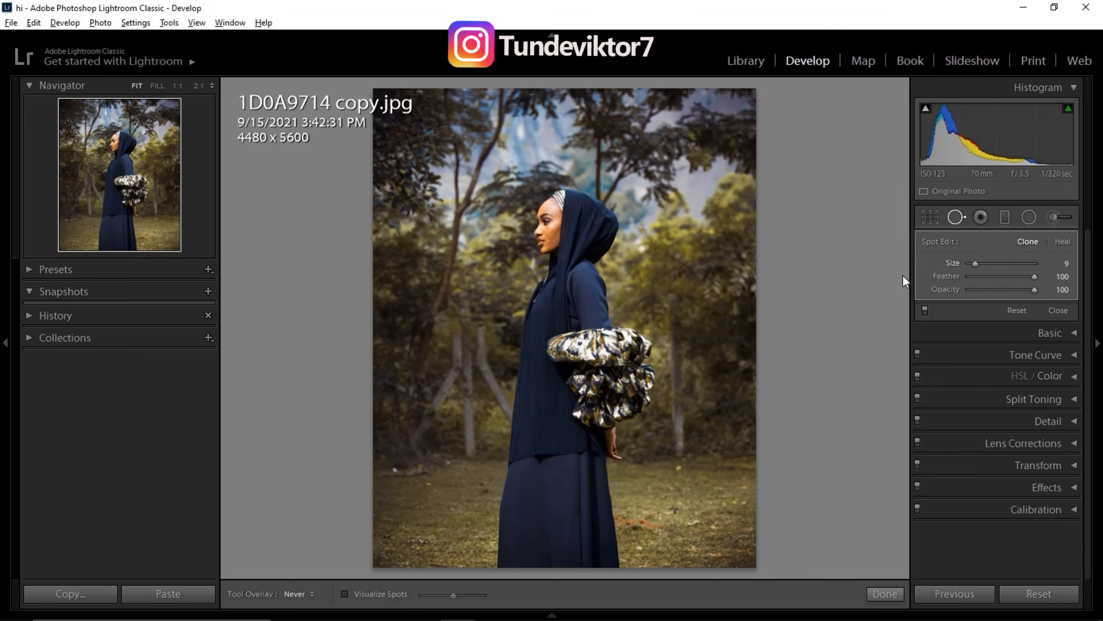
pyautogui.click(310, 601)
pyautogui.click(284, 565)
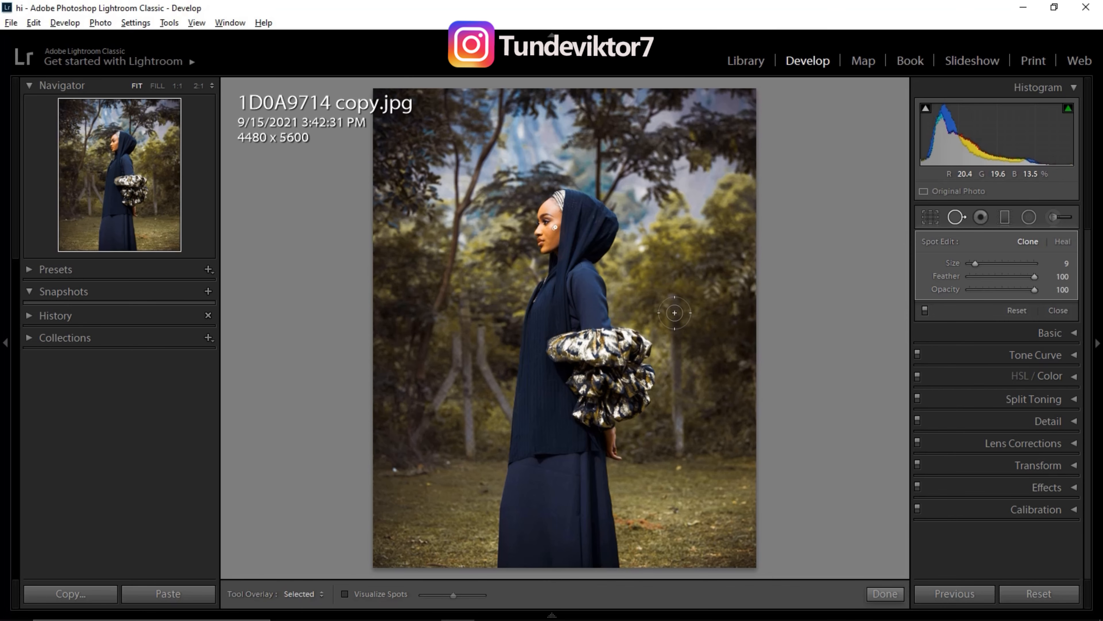
pyautogui.moveTo(673, 303); pyautogui.dragTo(683, 446)
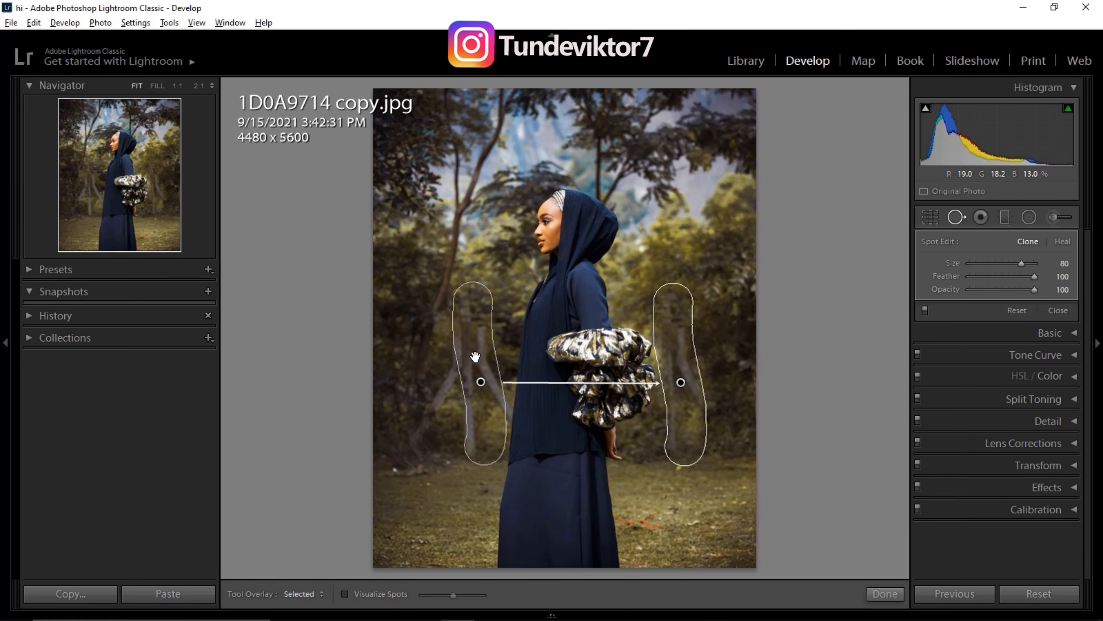
pyautogui.moveTo(475, 354)
pyautogui.mouseDown()
pyautogui.moveTo(475, 304)
pyautogui.moveTo(534, 121)
pyautogui.mouseUp()
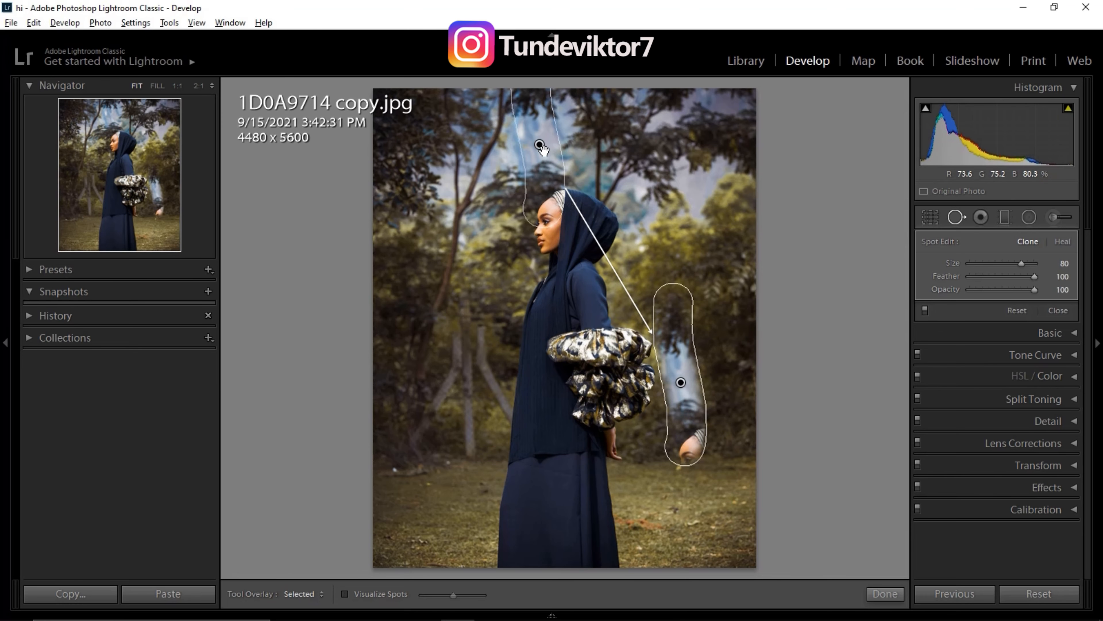
pyautogui.moveTo(541, 144)
pyautogui.mouseDown()
pyautogui.moveTo(682, 219)
pyautogui.moveTo(737, 288)
pyautogui.moveTo(744, 356)
pyautogui.moveTo(739, 335)
pyautogui.moveTo(712, 341)
pyautogui.mouseUp()
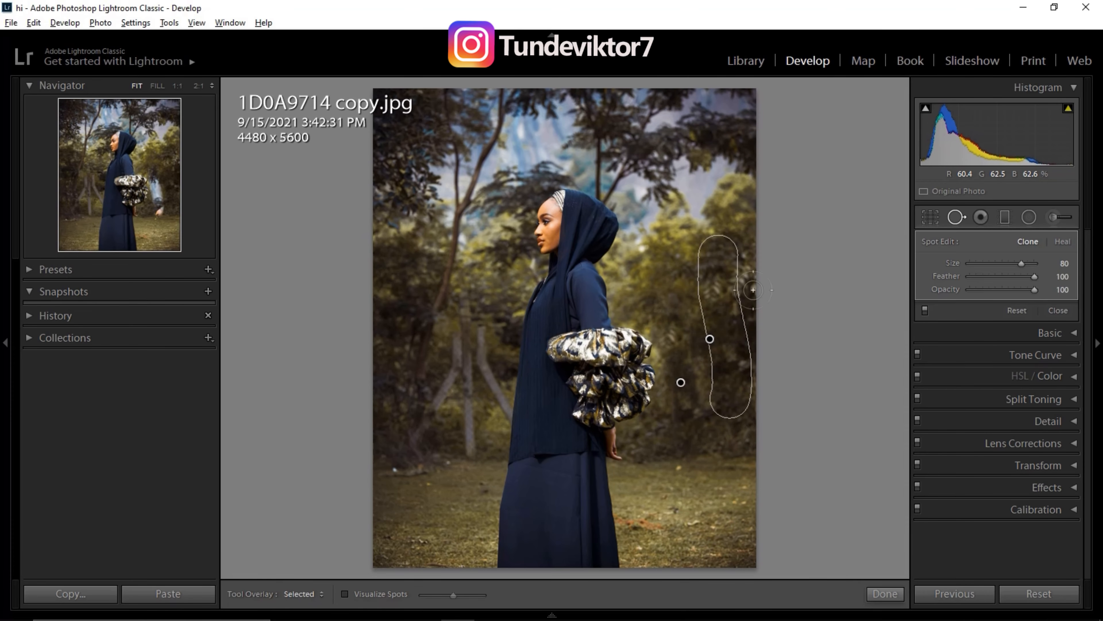
pyautogui.click(669, 365)
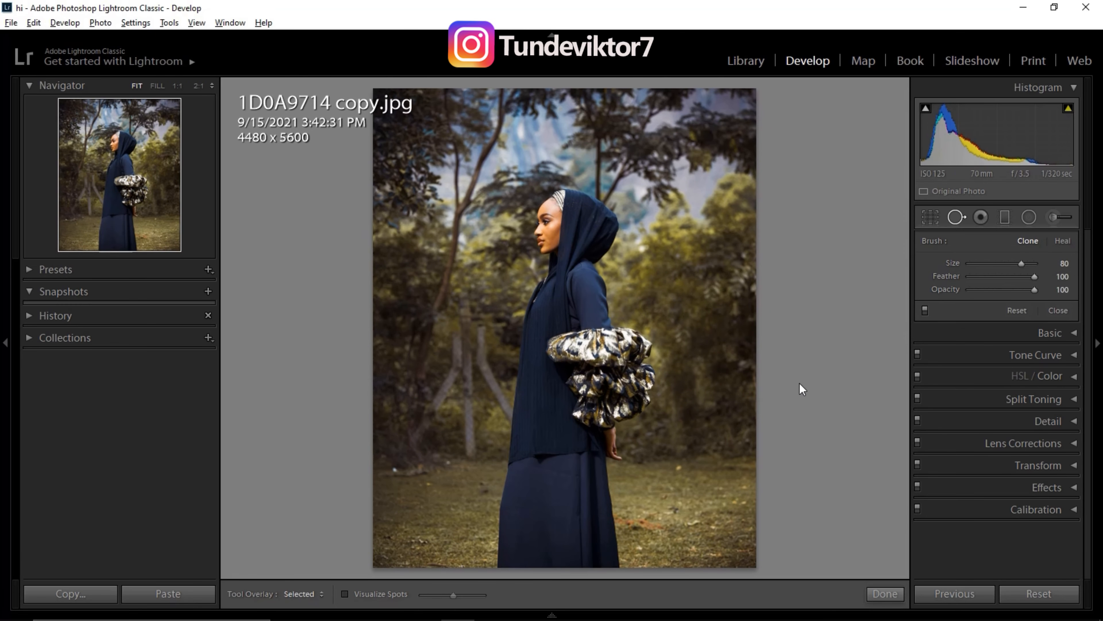
# Compare the graded portrait with its unedited version
pyautogui.press('\\')
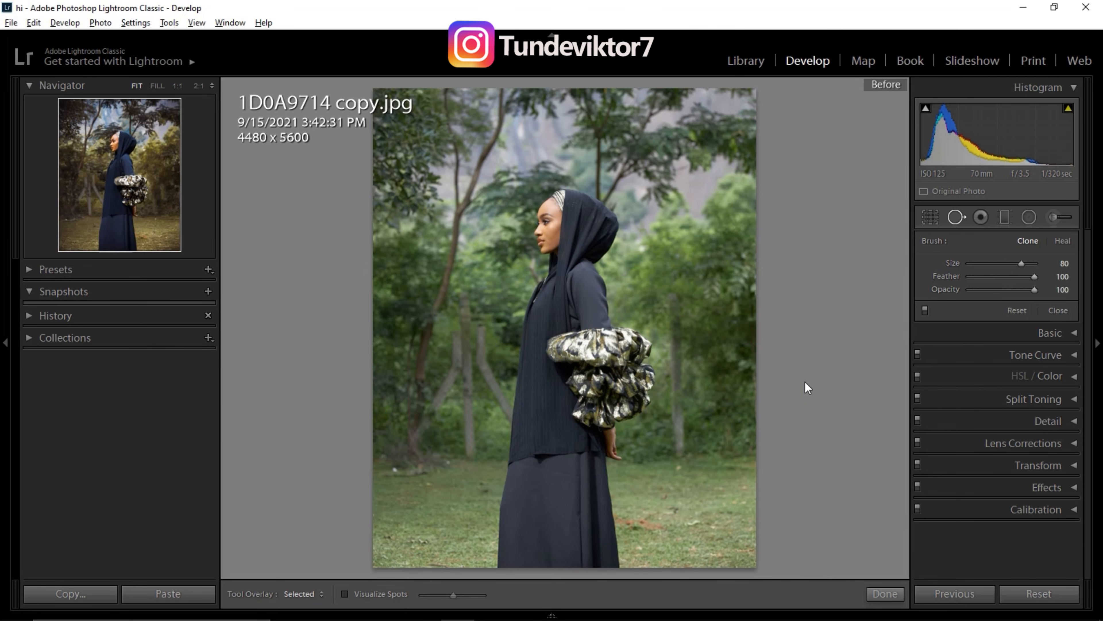
pyautogui.press('\\')
pyautogui.press('\\')
pyautogui.press('\\')
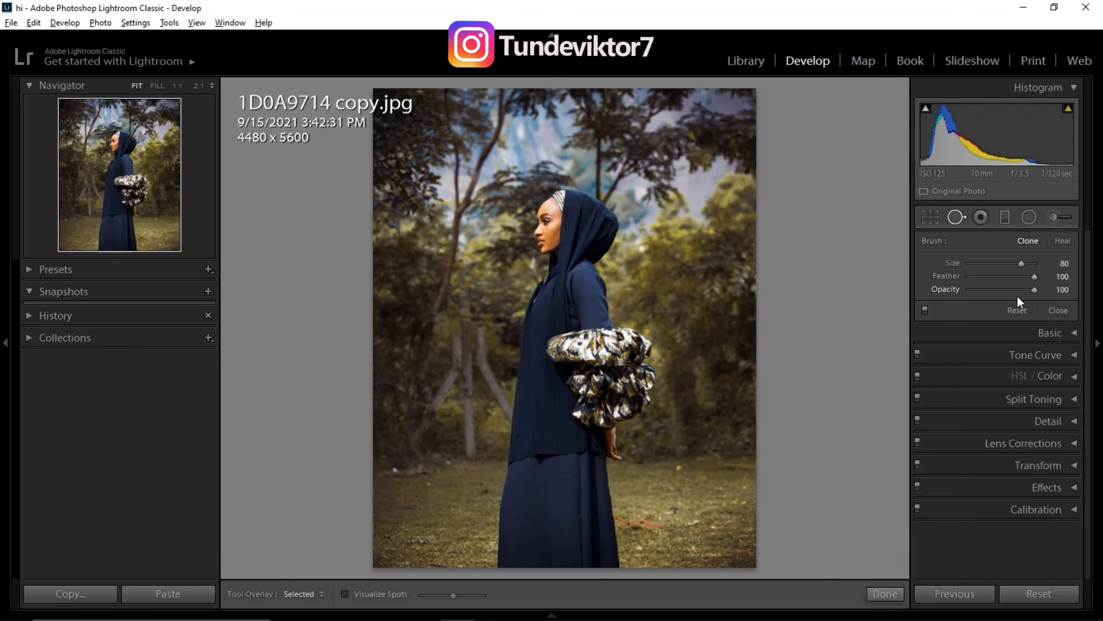
# Look over the Red Eye Correction tool with its Red Eye and Pet Eye options
pyautogui.press('ctrl')
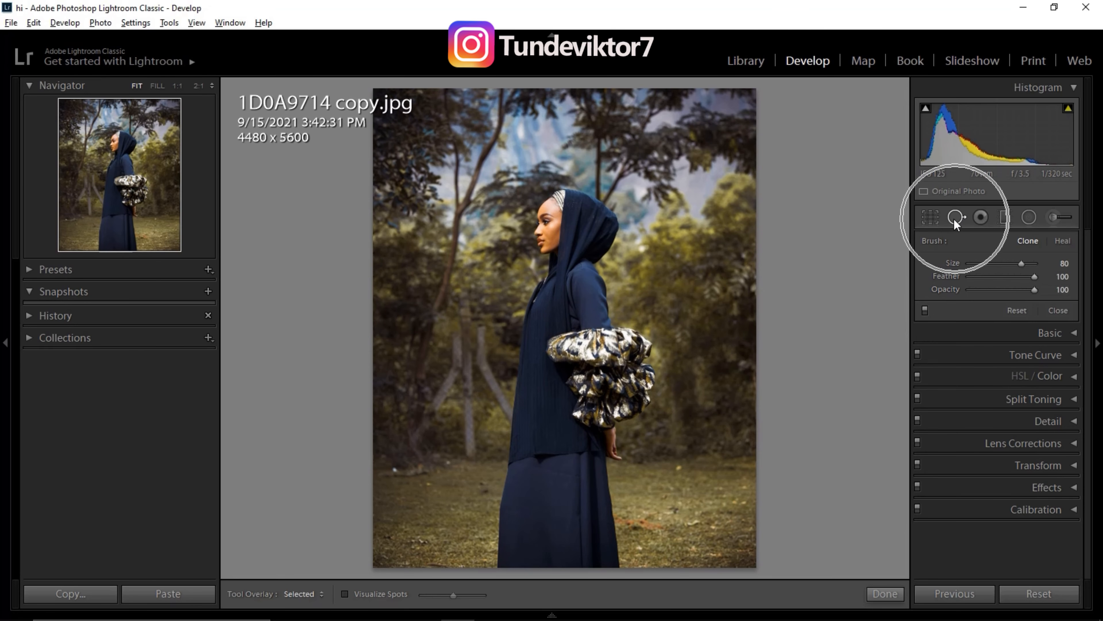
pyautogui.press('ctrl')
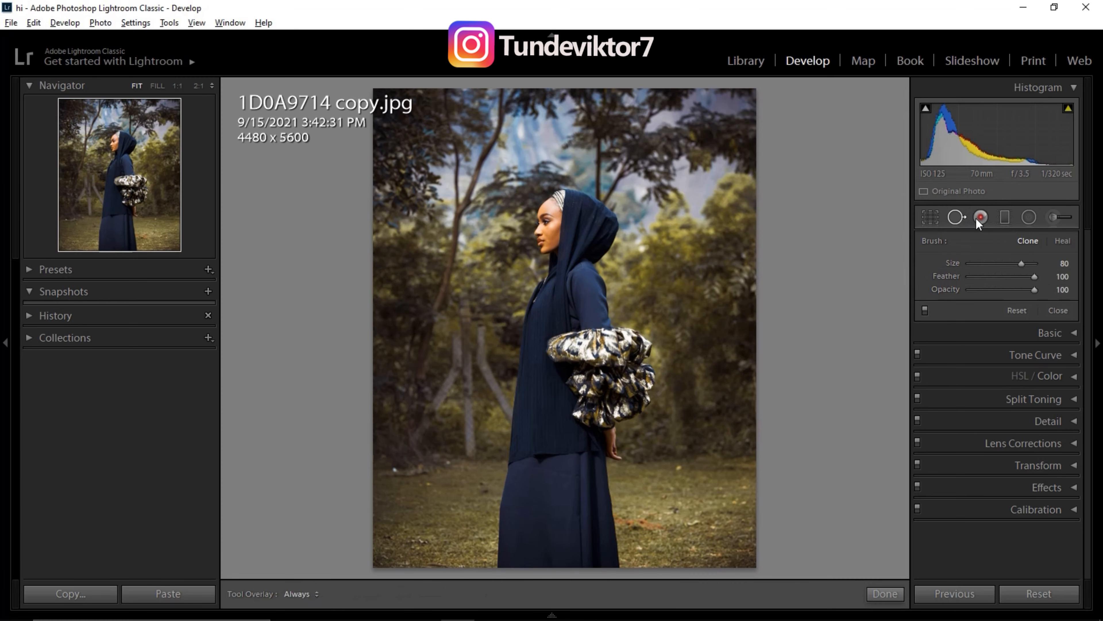
pyautogui.click(977, 218)
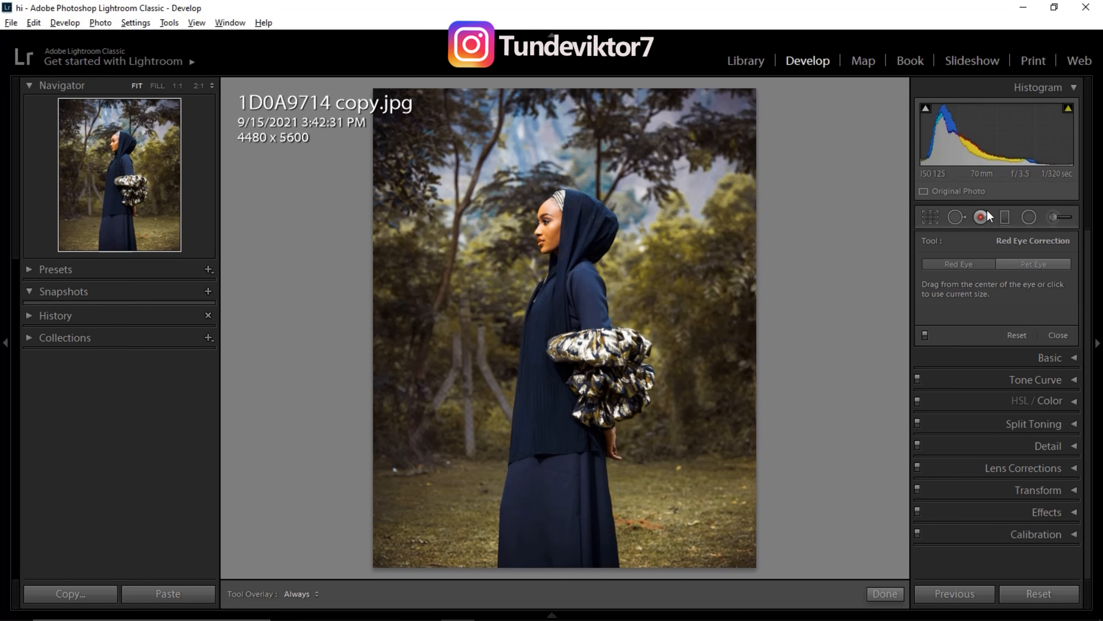
pyautogui.press('ctrl')
# Draw a diagonal graduated filter from the photo's upper-right corner to the woman's chest, set its Exposure to 2.09 and rotate it flatter
pyautogui.click(1006, 217)
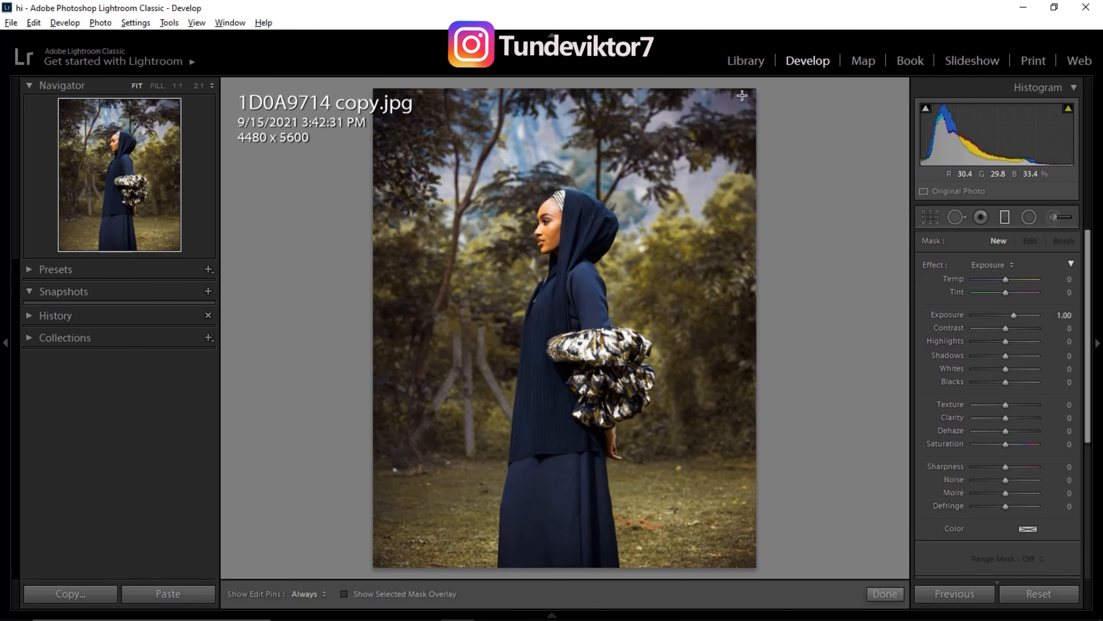
pyautogui.moveTo(747, 92); pyautogui.dragTo(541, 295)
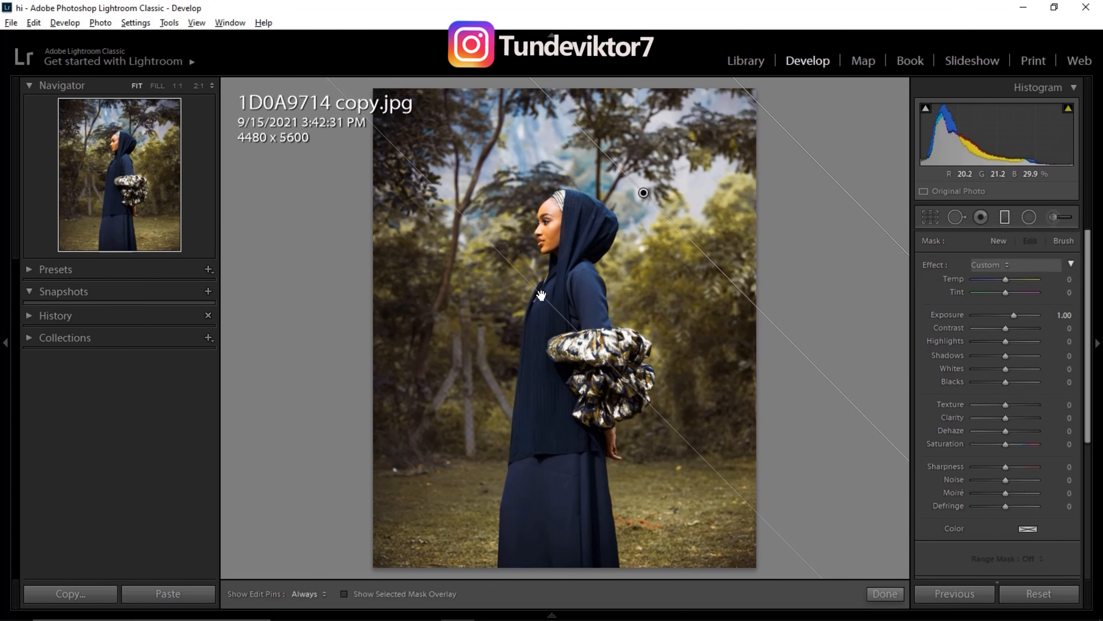
pyautogui.moveTo(981, 311); pyautogui.dragTo(1022, 320)
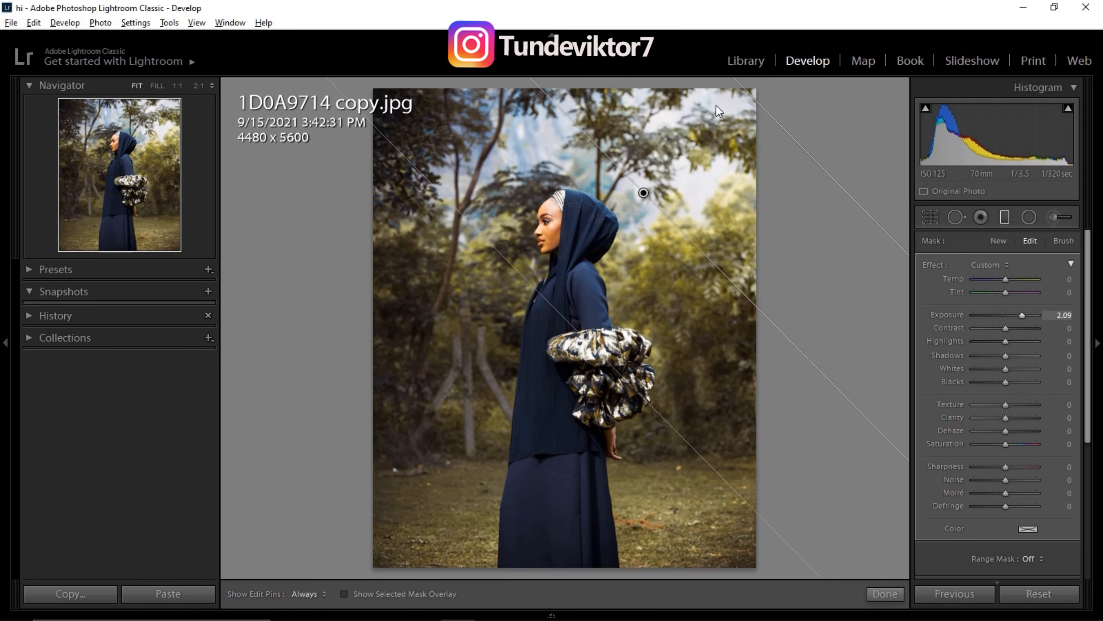
pyautogui.moveTo(642, 193); pyautogui.dragTo(604, 201)
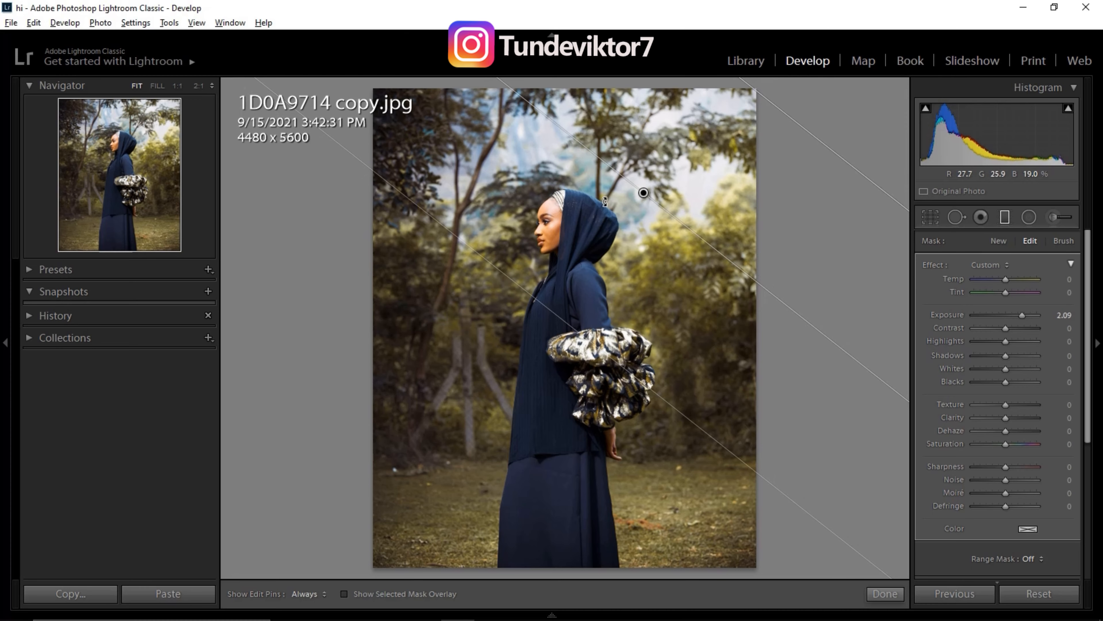
# Darken the graduated filter to Exposure -4.00 and shift it slightly toward the photo's upper-right corner
pyautogui.moveTo(1019, 315); pyautogui.dragTo(1010, 314)
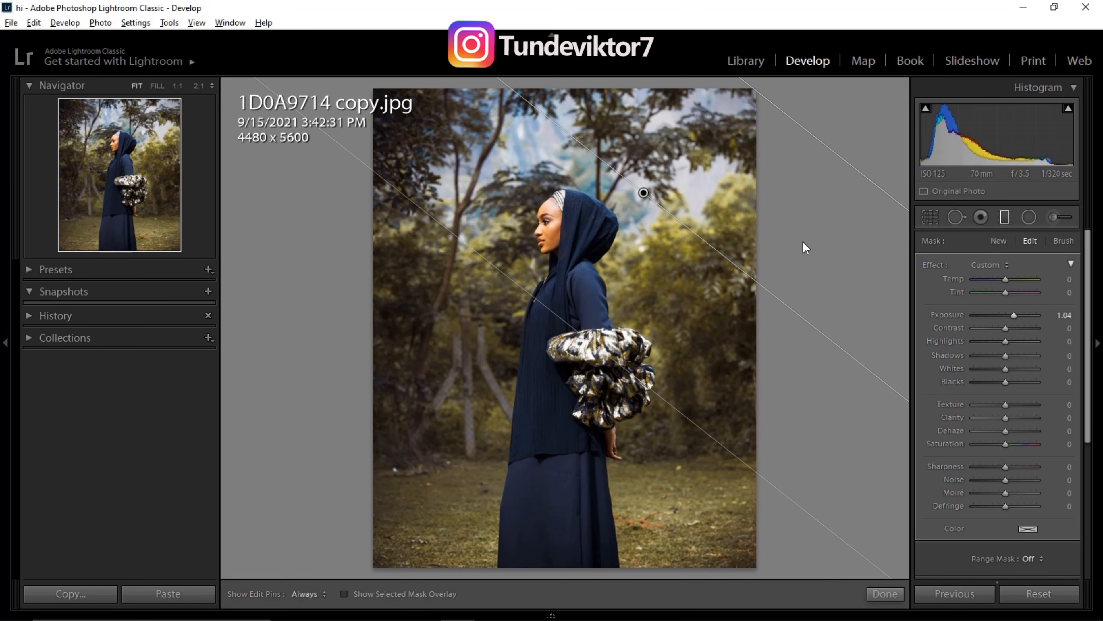
pyautogui.moveTo(1011, 315); pyautogui.dragTo(967, 314)
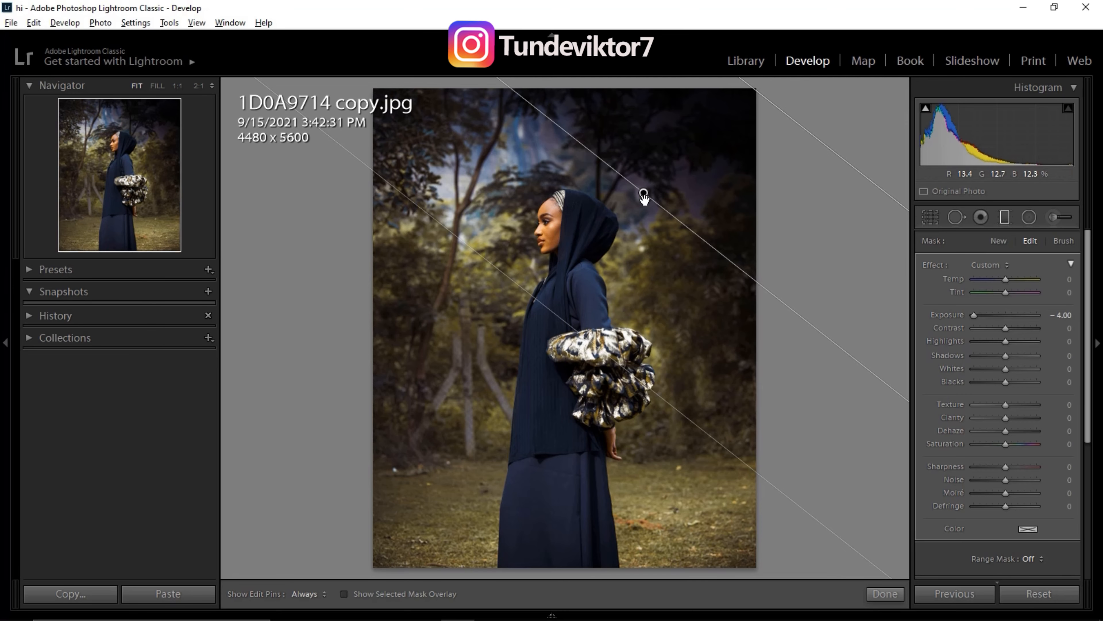
pyautogui.moveTo(632, 200); pyautogui.dragTo(669, 176)
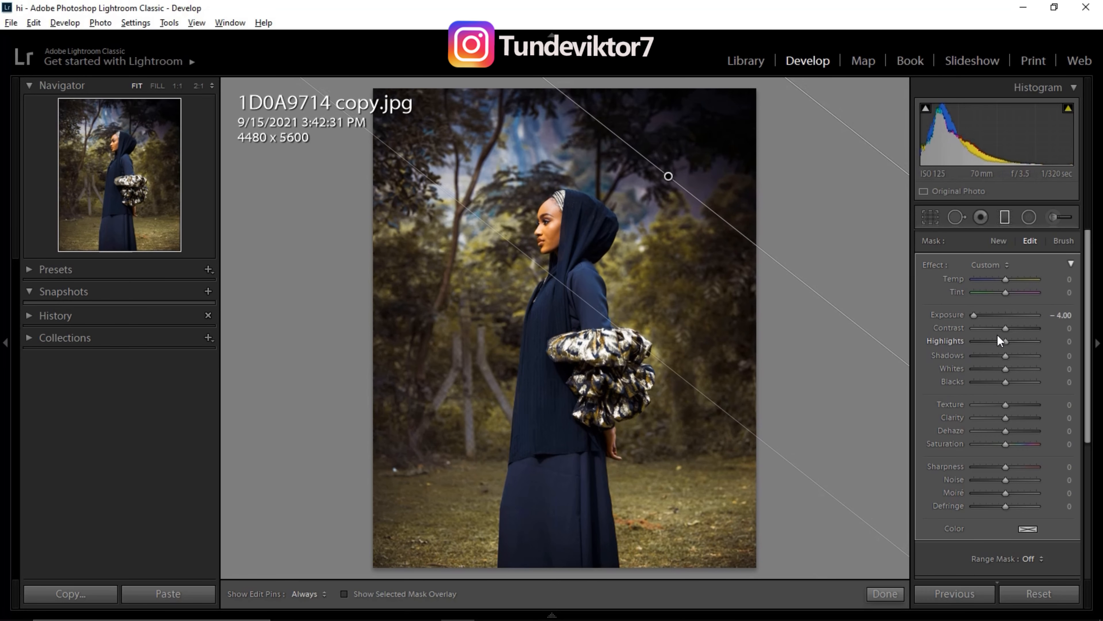
# Set the graduated filter's Temp to -13 and its Exposure to 0.44
pyautogui.moveTo(975, 316); pyautogui.dragTo(996, 316)
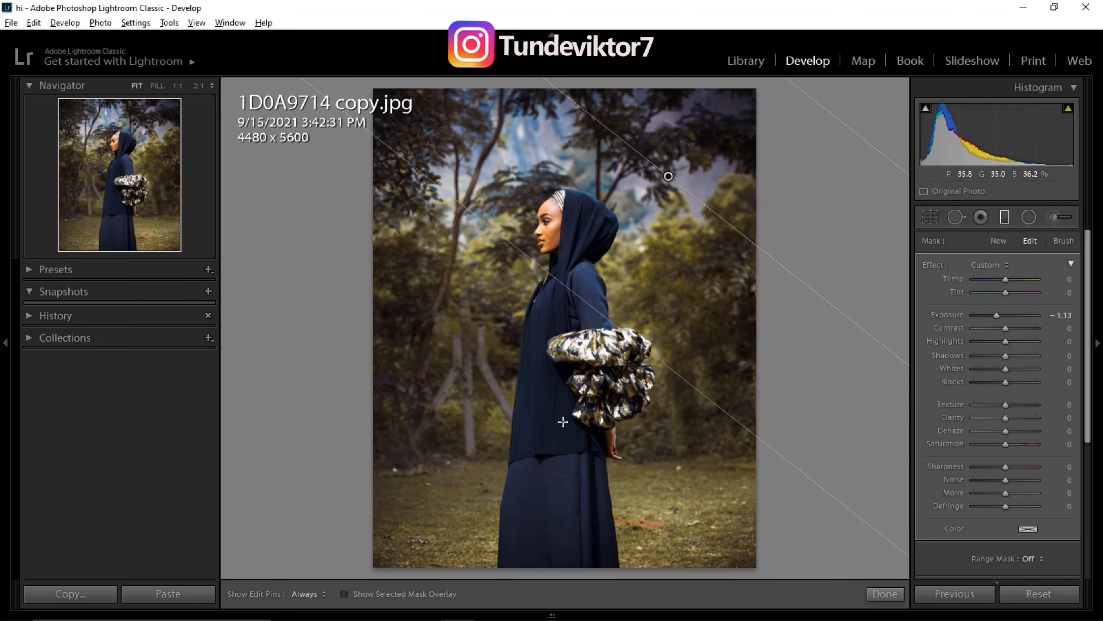
pyautogui.moveTo(1006, 284)
pyautogui.mouseDown()
pyautogui.moveTo(972, 279)
pyautogui.moveTo(1032, 291)
pyautogui.moveTo(997, 287)
pyautogui.mouseUp()
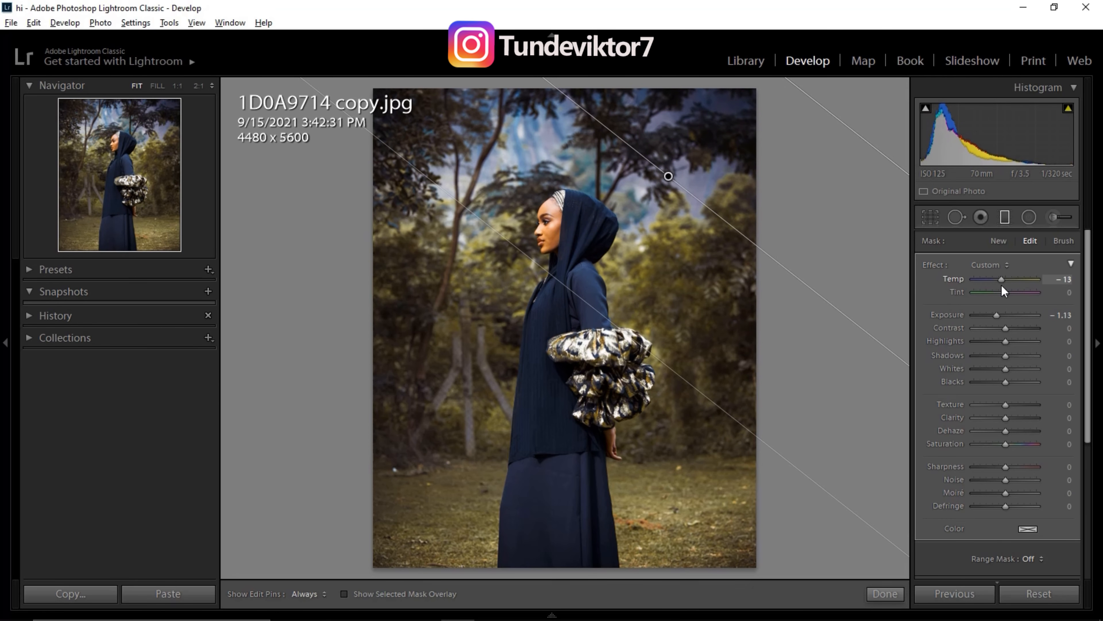
pyautogui.click(1005, 318)
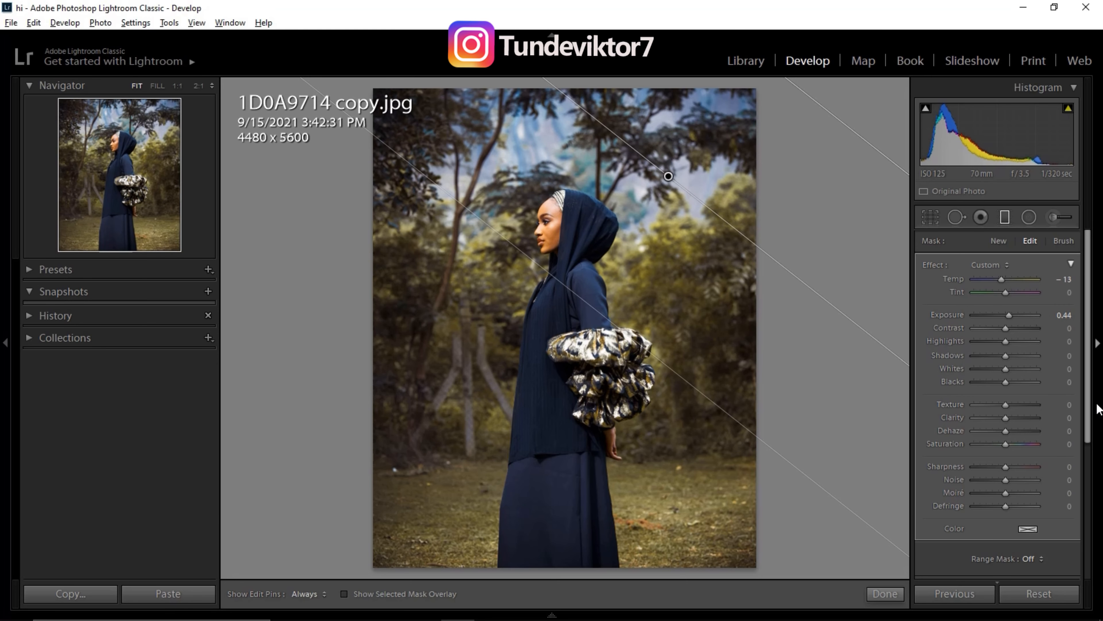
# Tint the graduated filter blue with hue 249 and saturation 79%
pyautogui.scroll(-2, 1091, 405)
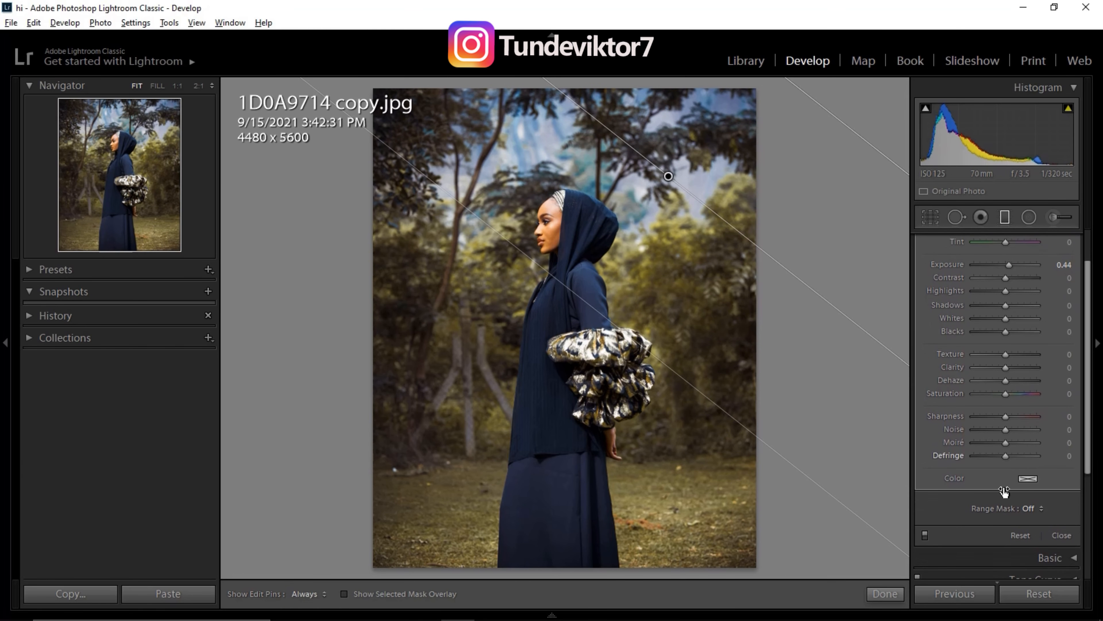
pyautogui.click(1027, 479)
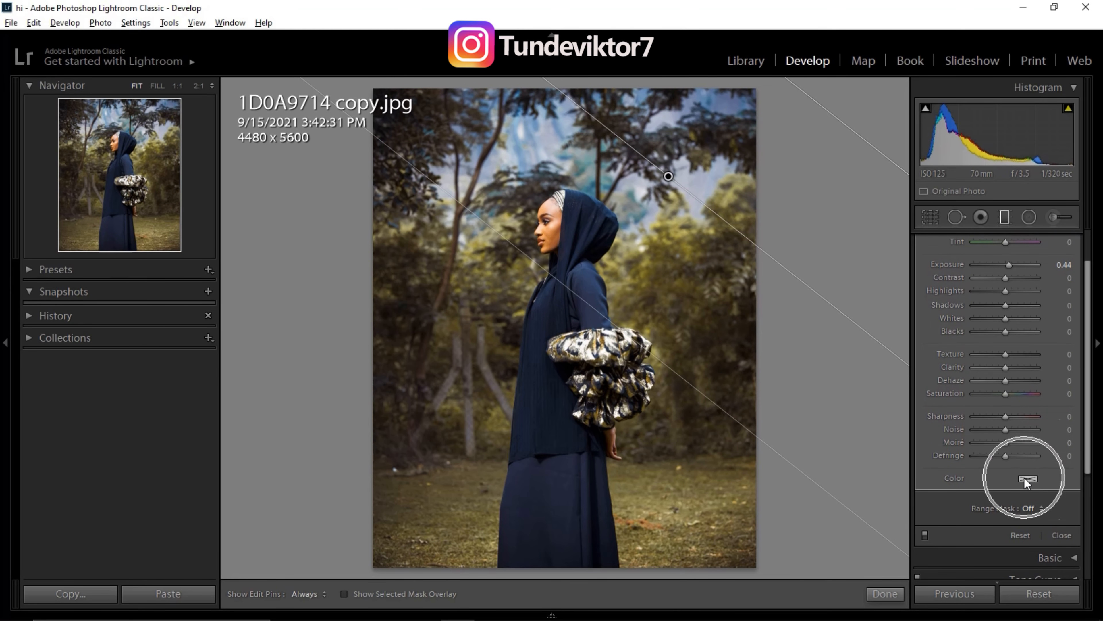
pyautogui.click(985, 481)
pyautogui.click(758, 485)
pyautogui.click(833, 487)
pyautogui.click(918, 487)
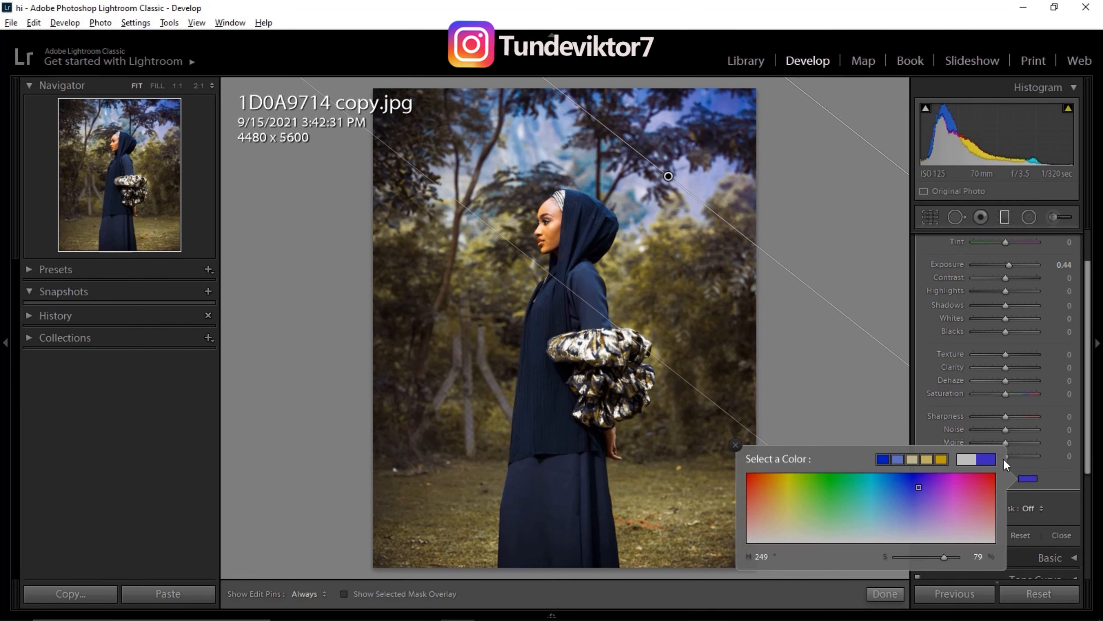
# Clear the color tint from the graduated filter and close the filter settings
pyautogui.click(967, 459)
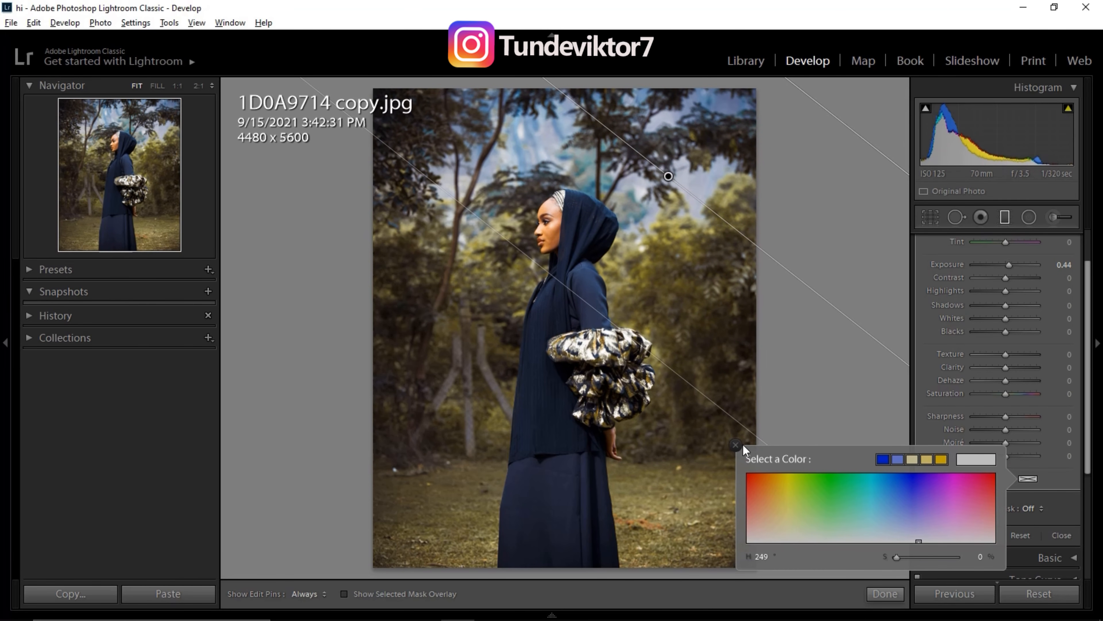
pyautogui.click(735, 444)
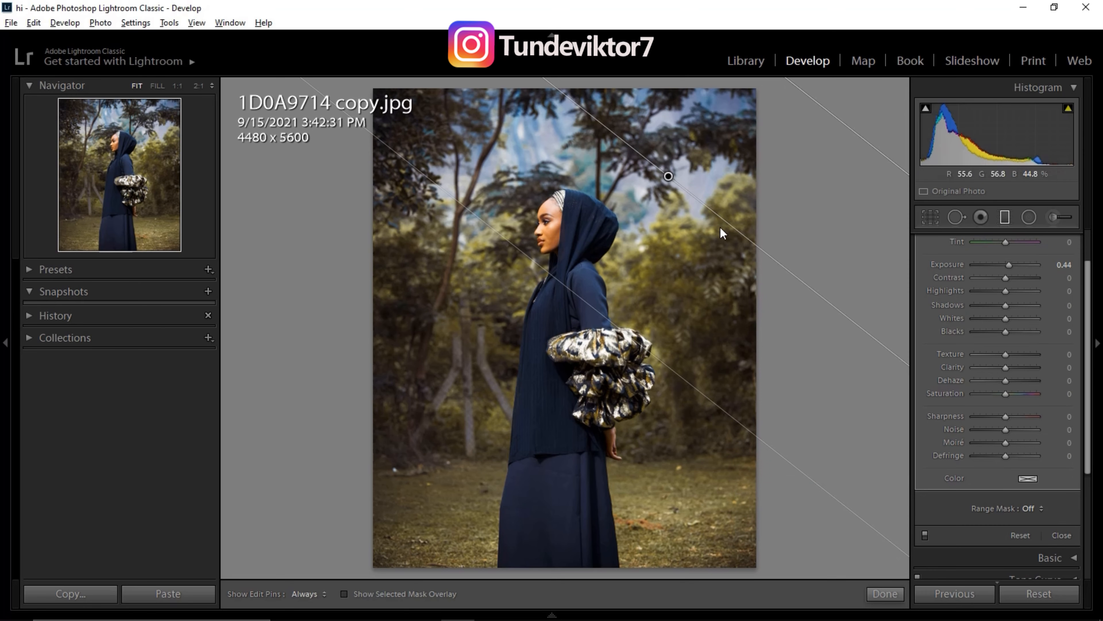
pyautogui.click(1005, 222)
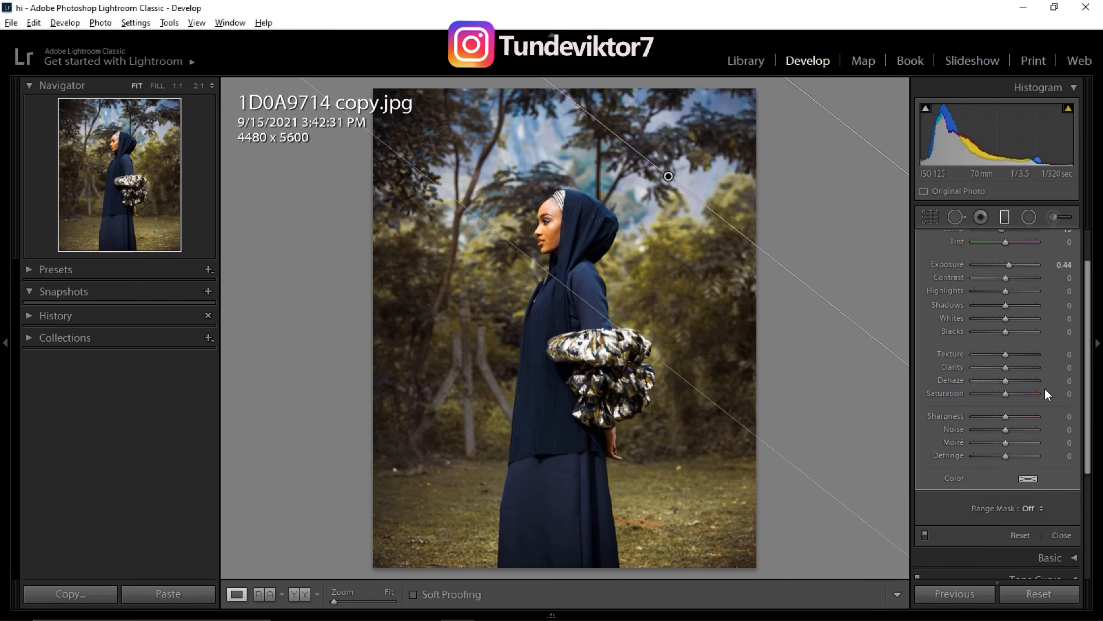
pyautogui.click(1062, 533)
# Try an inverted radial filter around the woman's head with Exposure -3.13, reset the exposure and undo the filter
pyautogui.click(1029, 217)
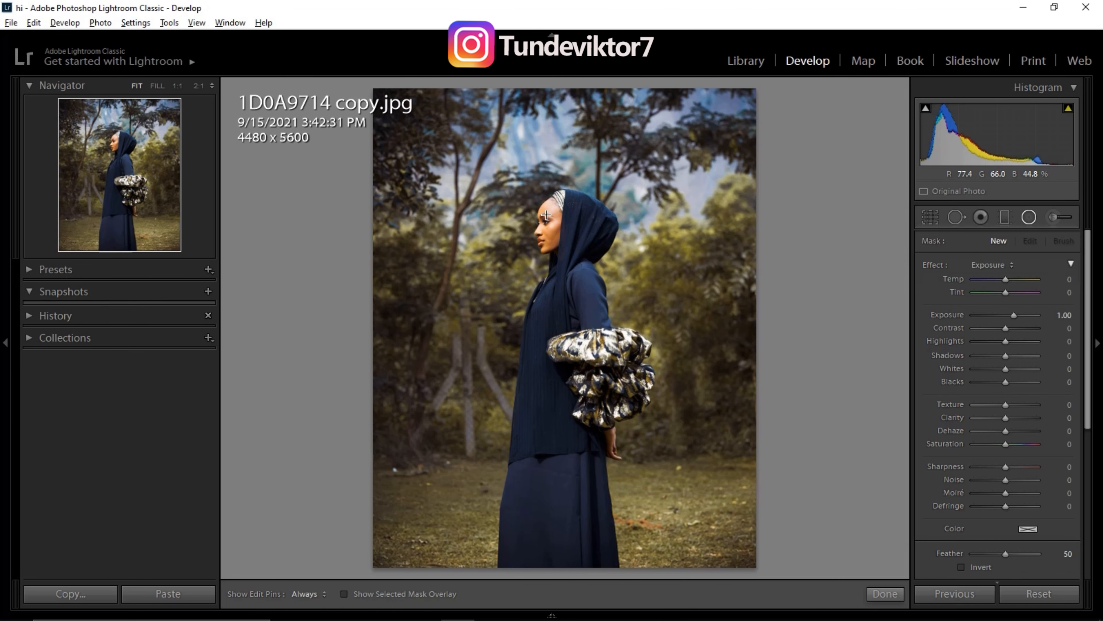
pyautogui.moveTo(539, 211)
pyautogui.mouseDown()
pyautogui.moveTo(618, 294)
pyautogui.moveTo(570, 255)
pyautogui.moveTo(573, 245)
pyautogui.mouseUp()
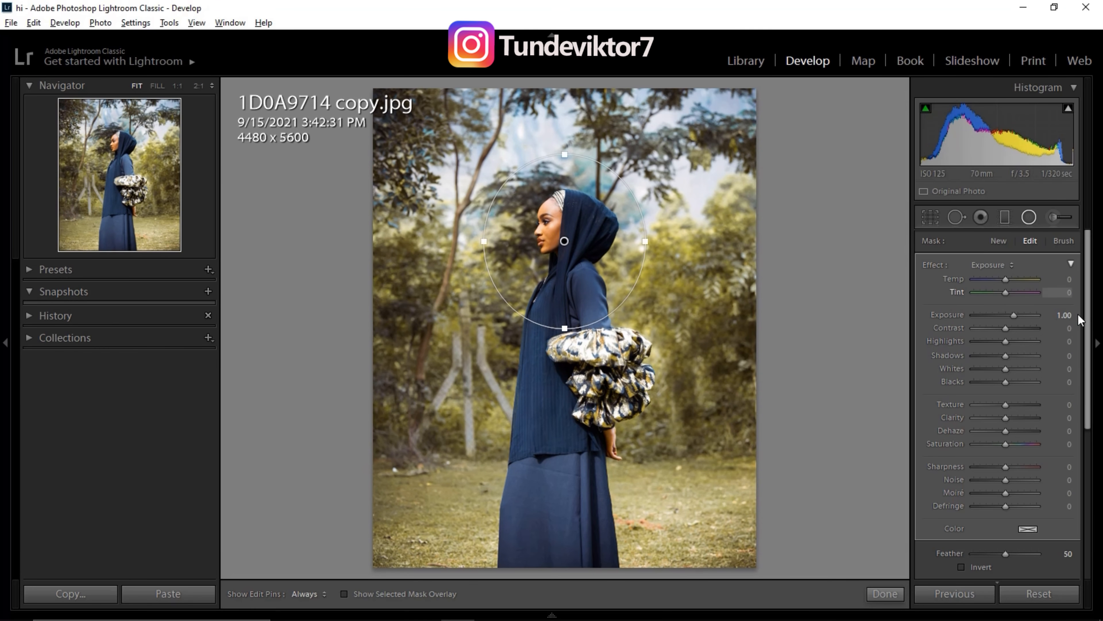
pyautogui.scroll(-1, 1088, 330)
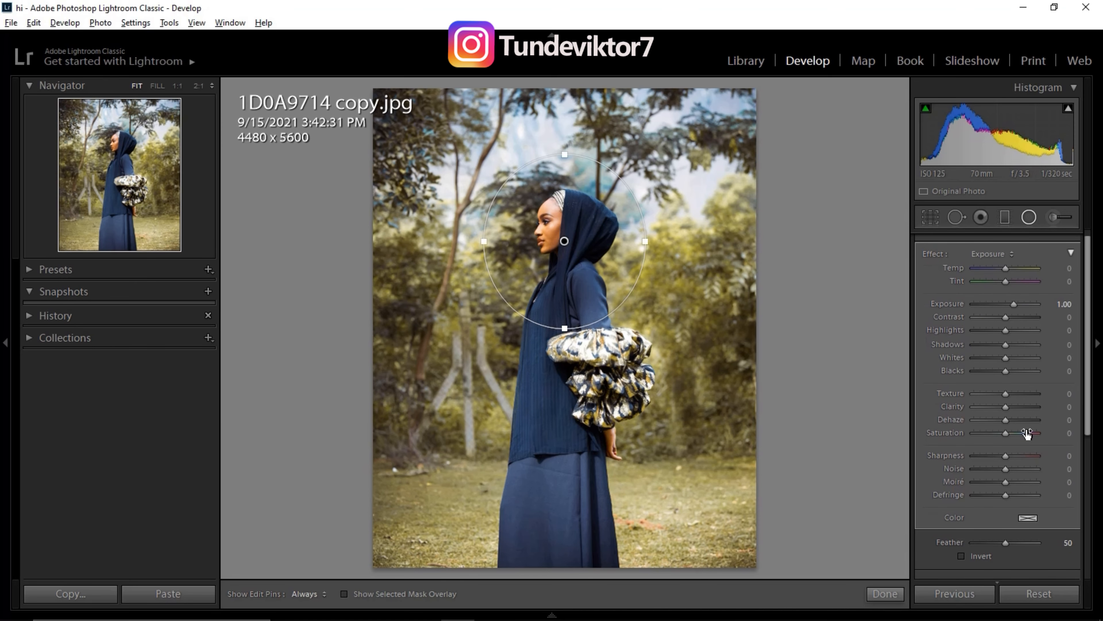
pyautogui.click(964, 555)
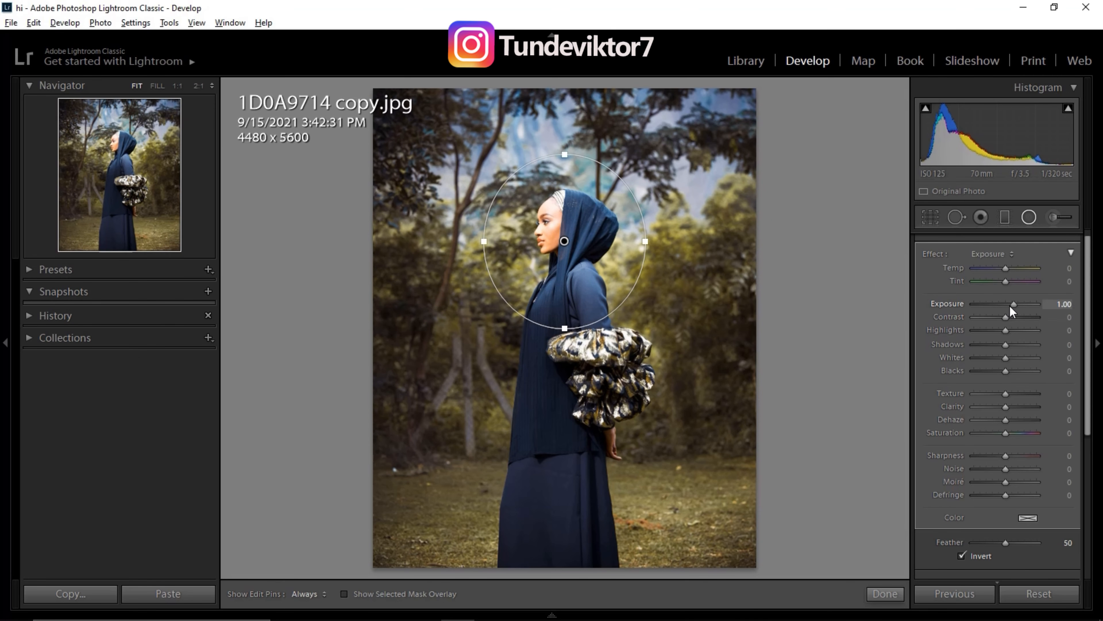
pyautogui.moveTo(1003, 309)
pyautogui.mouseDown()
pyautogui.moveTo(972, 314)
pyautogui.moveTo(989, 315)
pyautogui.mouseUp()
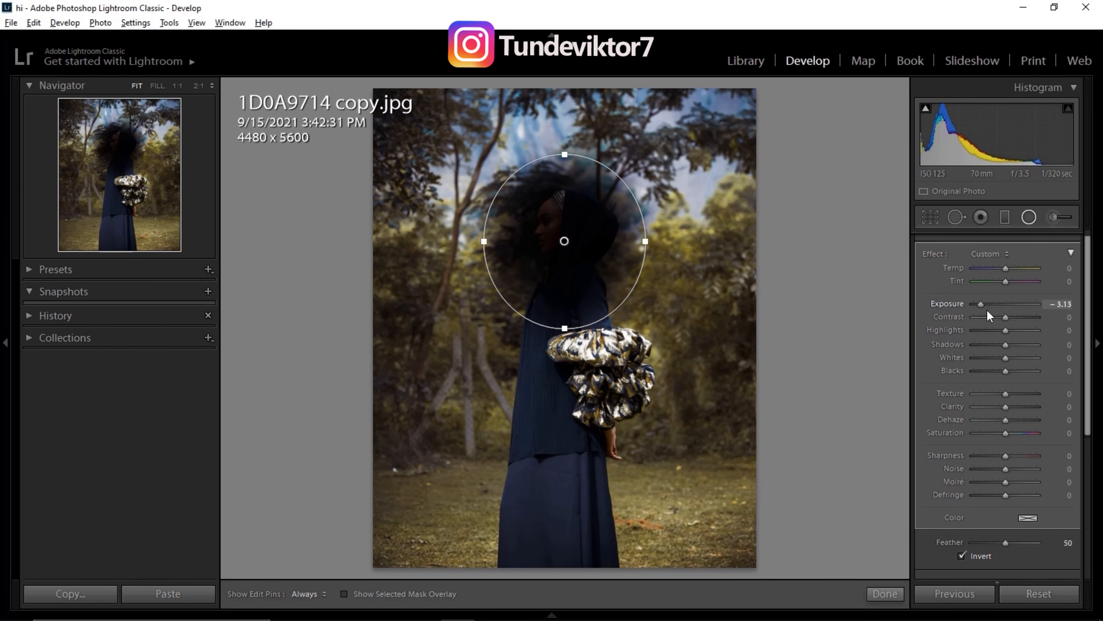
pyautogui.doubleClick(1001, 313)
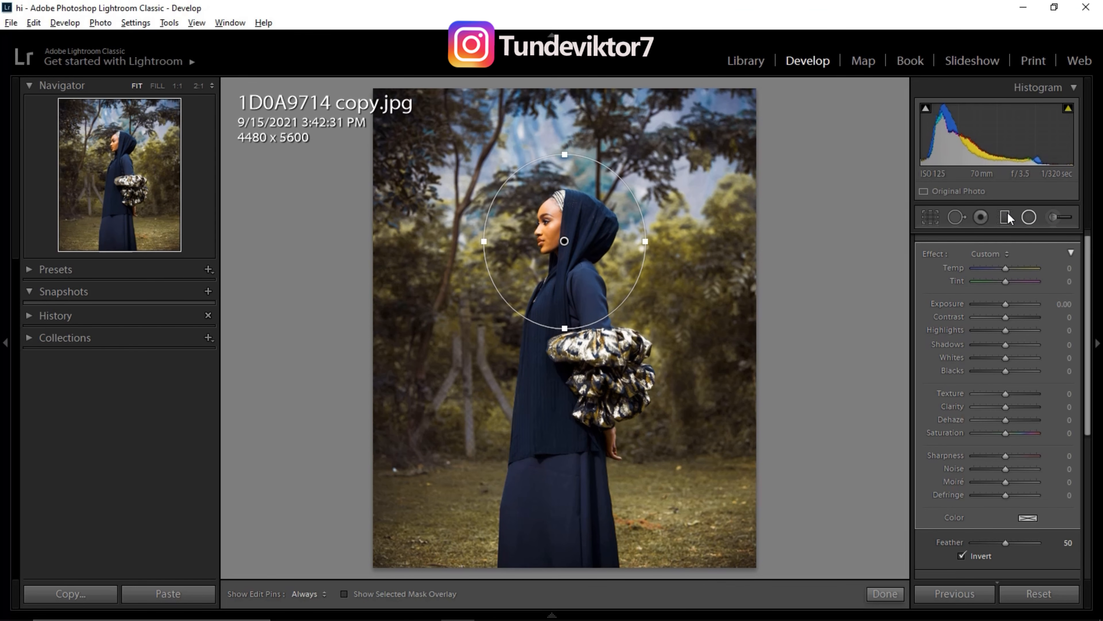
pyautogui.click(1006, 217)
pyautogui.hotkey('ctrl', 'z')
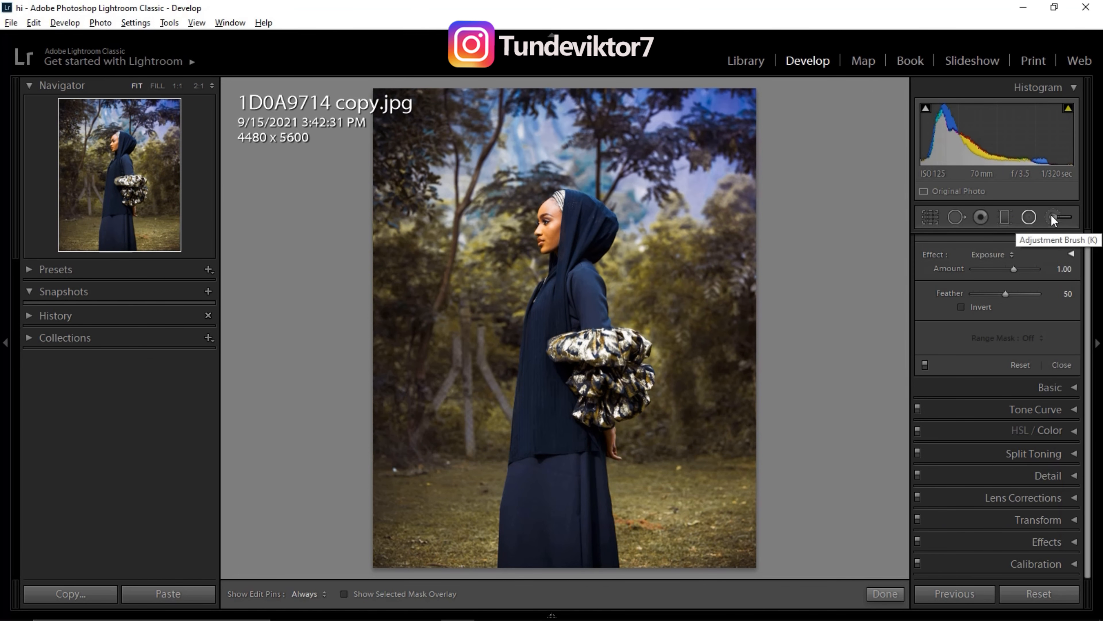
# Paint an Adjustment Brush mask over the grass and lower dress and set its Exposure to -1.04
pyautogui.click(1051, 213)
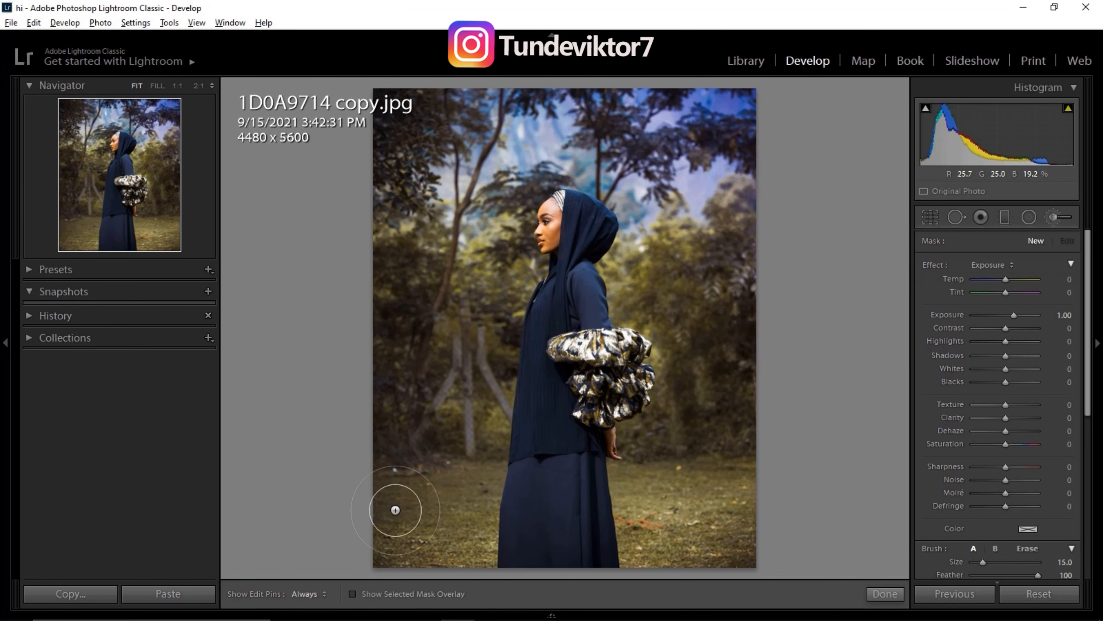
pyautogui.moveTo(379, 489)
pyautogui.mouseDown()
pyautogui.moveTo(761, 495)
pyautogui.moveTo(749, 512)
pyautogui.moveTo(665, 535)
pyautogui.moveTo(354, 541)
pyautogui.moveTo(778, 554)
pyautogui.moveTo(766, 500)
pyautogui.moveTo(688, 496)
pyautogui.moveTo(503, 516)
pyautogui.moveTo(370, 499)
pyautogui.moveTo(451, 525)
pyautogui.mouseUp()
pyautogui.moveTo(726, 543); pyautogui.dragTo(400, 543)
pyautogui.moveTo(1014, 315); pyautogui.dragTo(1014, 316)
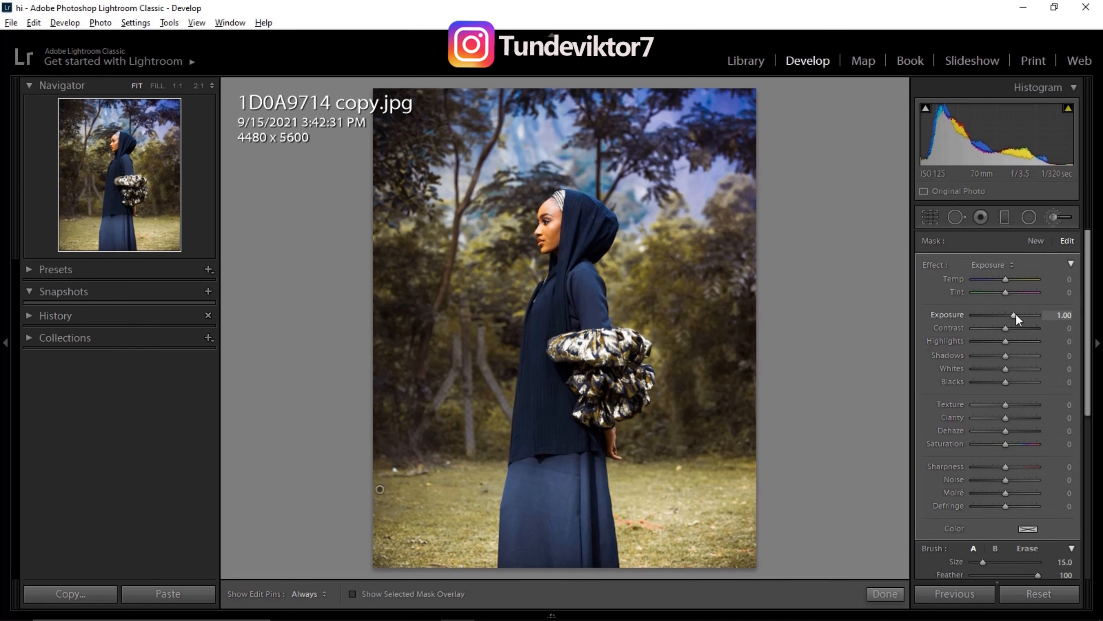
pyautogui.moveTo(1019, 316); pyautogui.dragTo(1030, 317)
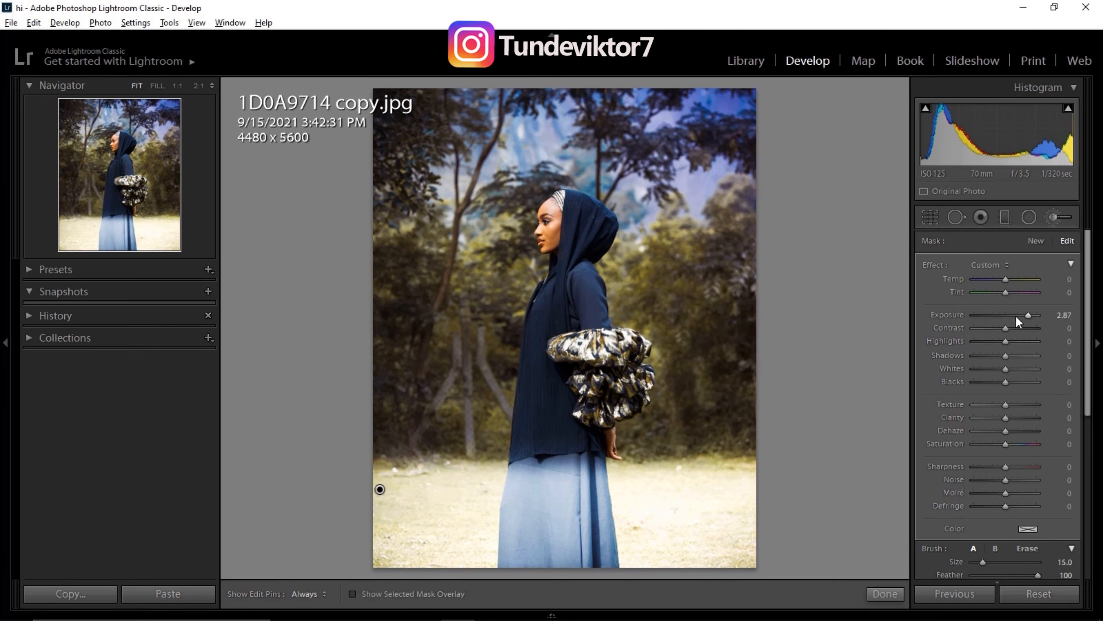
pyautogui.moveTo(985, 318); pyautogui.dragTo(993, 320)
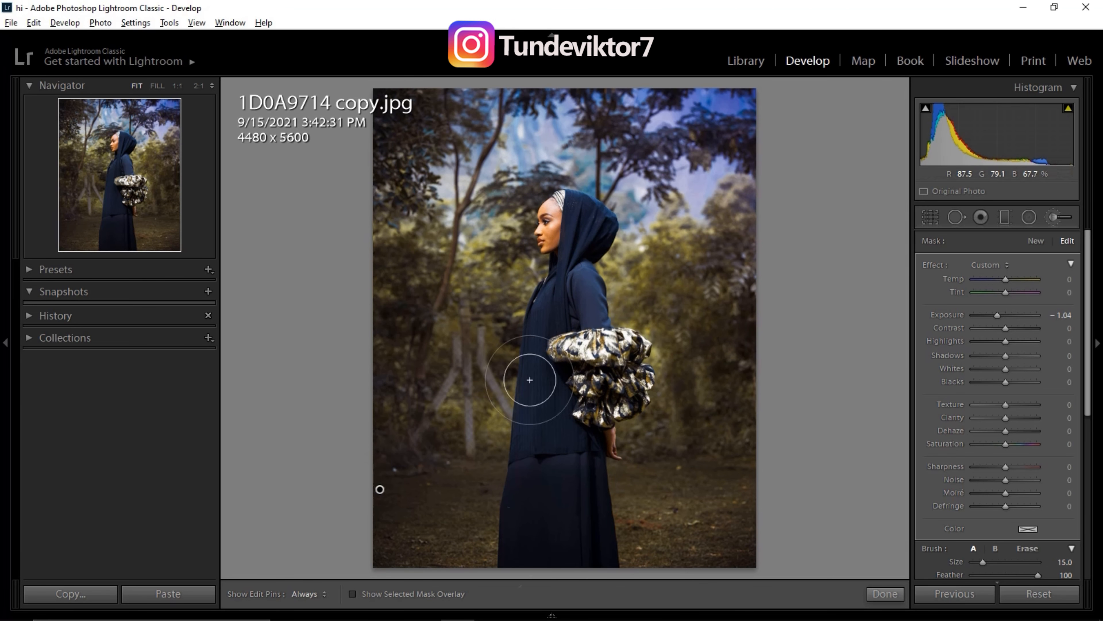
# Try a Temp shift and green (hue 111, saturation 91%) and red (hue 3, saturation 97%) tints on the brush mask, resetting each
pyautogui.moveTo(1007, 281)
pyautogui.mouseDown()
pyautogui.moveTo(1036, 289)
pyautogui.moveTo(982, 283)
pyautogui.moveTo(997, 286)
pyautogui.mouseUp()
pyautogui.doubleClick(1005, 282)
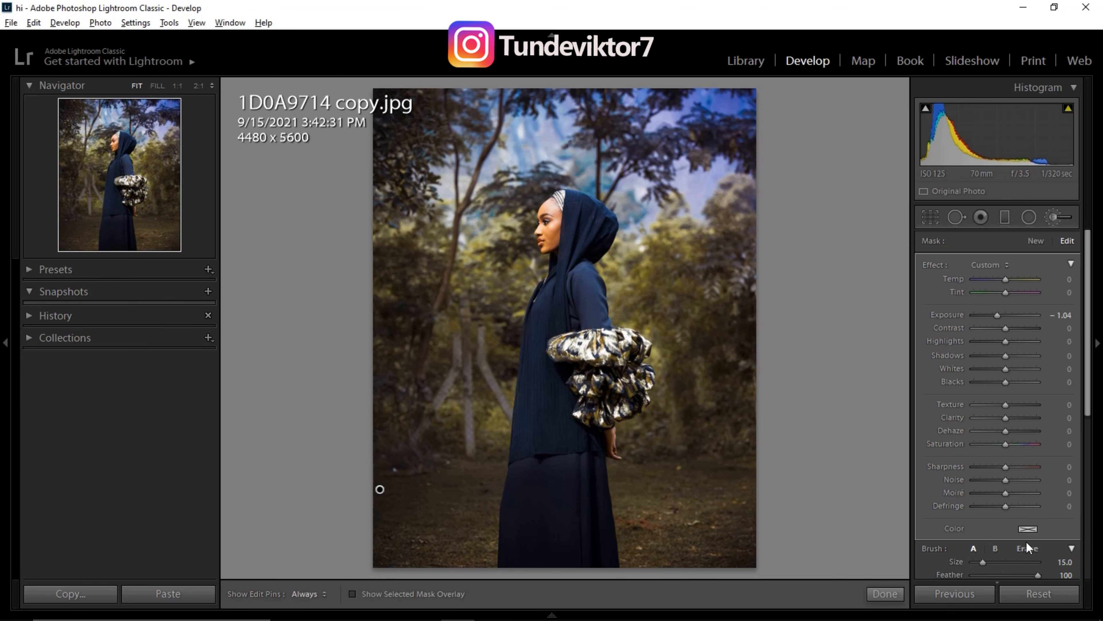
pyautogui.click(1034, 531)
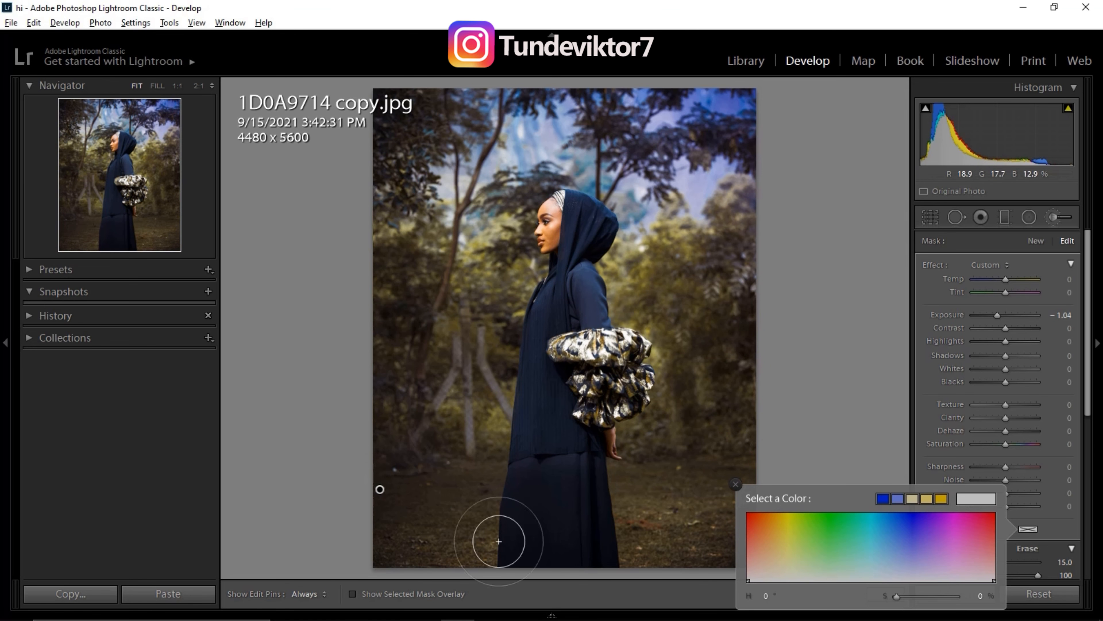
pyautogui.click(824, 518)
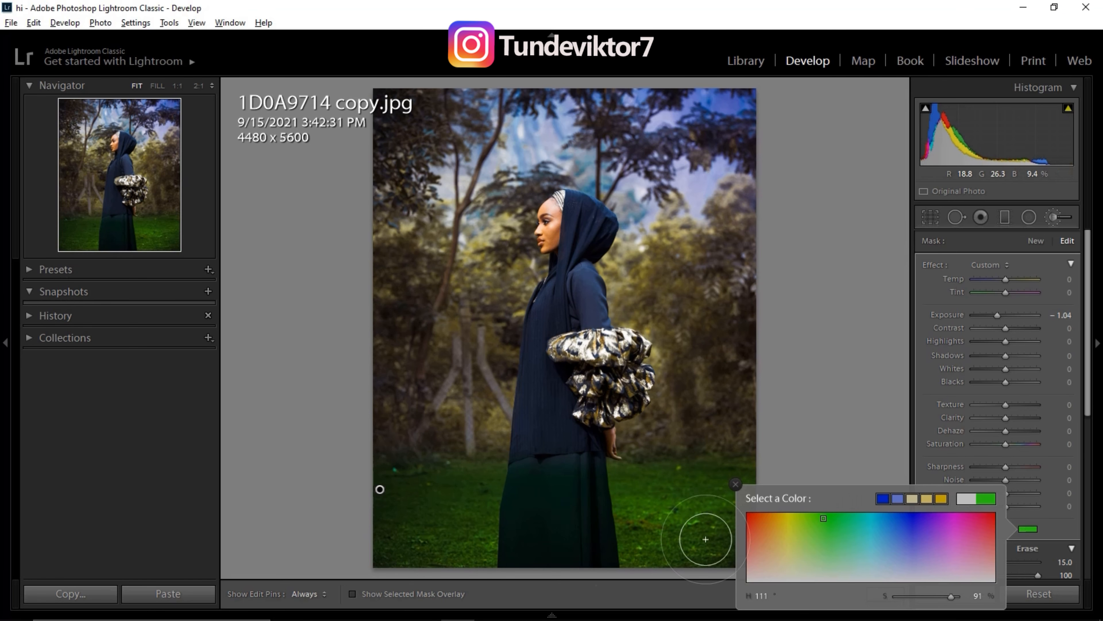
pyautogui.click(749, 514)
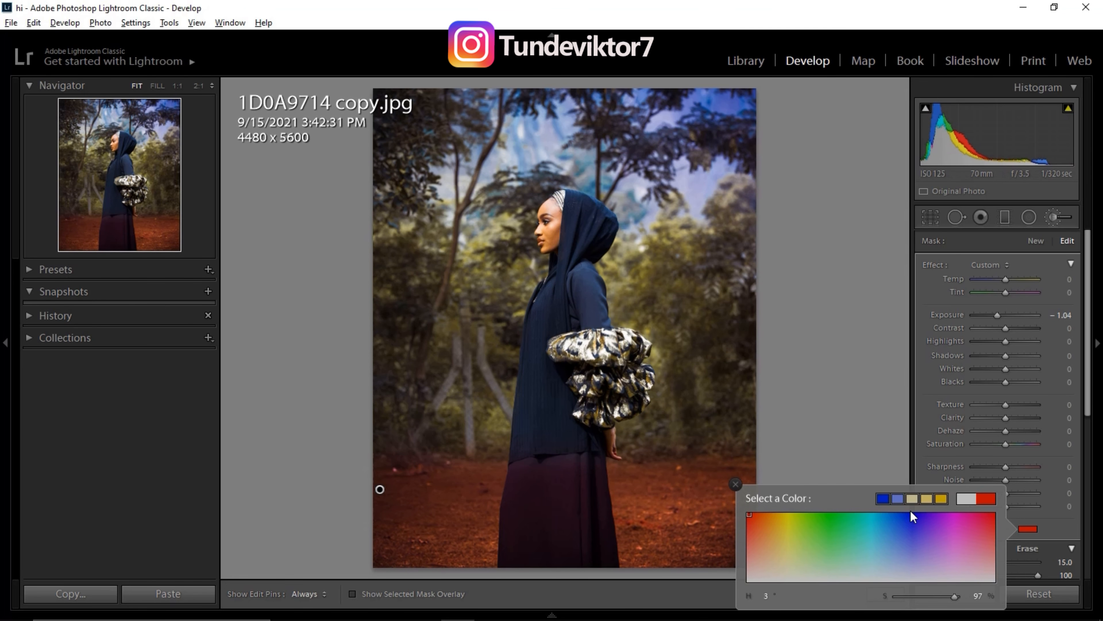
pyautogui.click(963, 503)
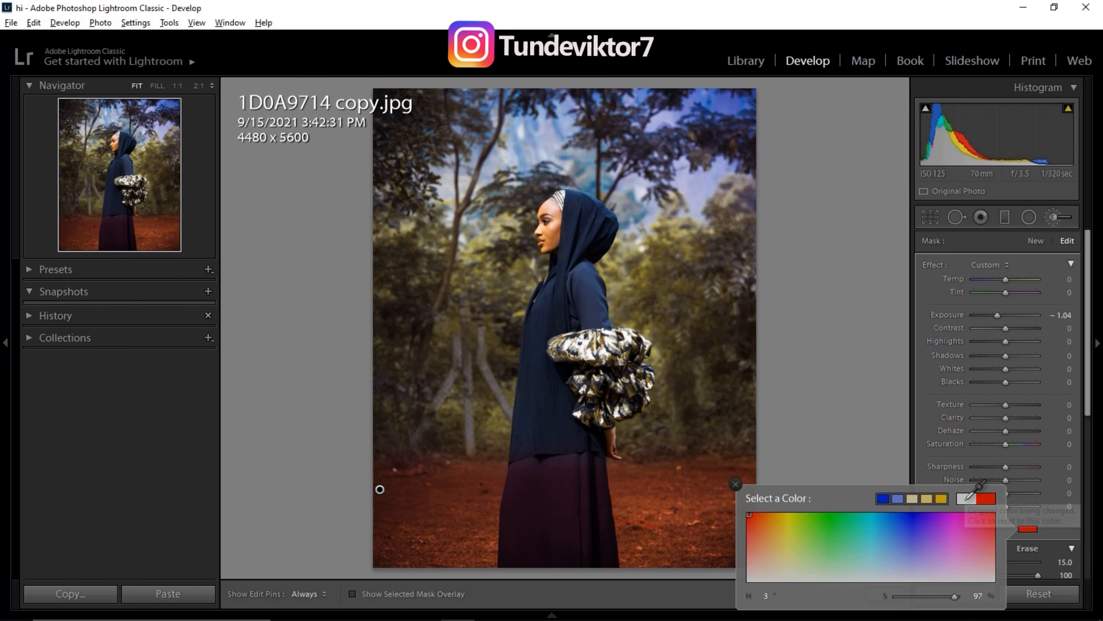
pyautogui.click(735, 484)
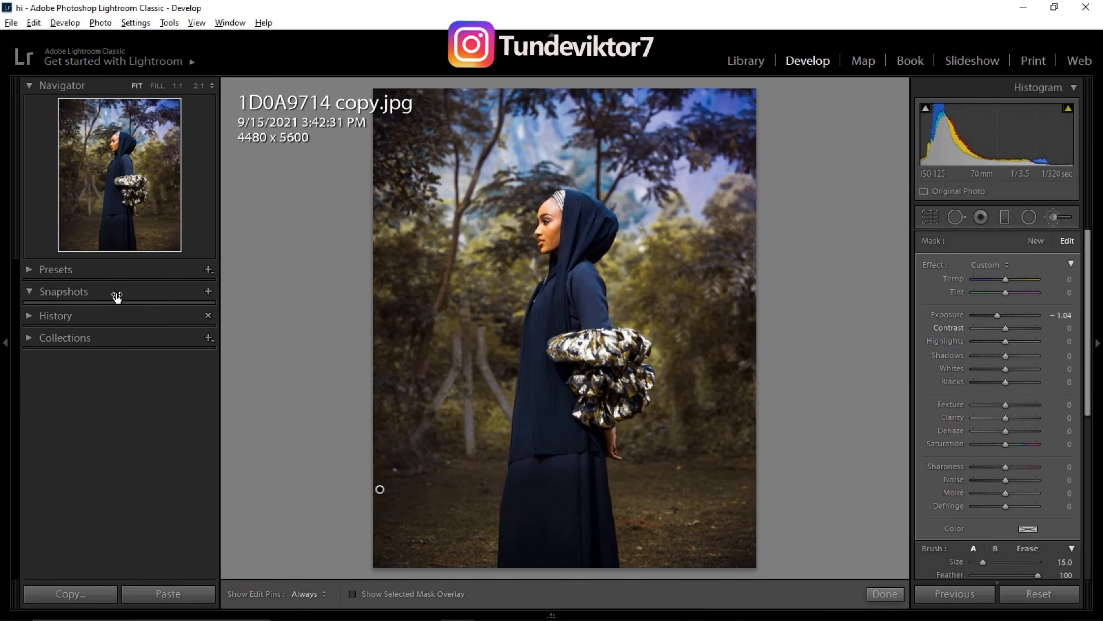
# Revert the photo to the Add Graduated Filter state in the edit history
pyautogui.click(32, 317)
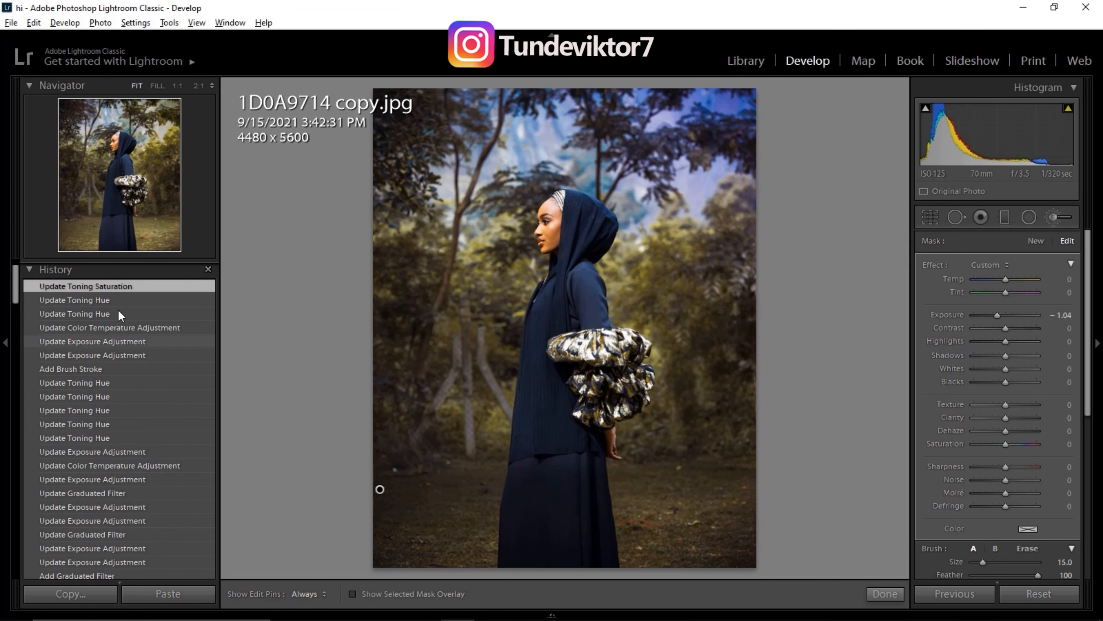
pyautogui.click(126, 493)
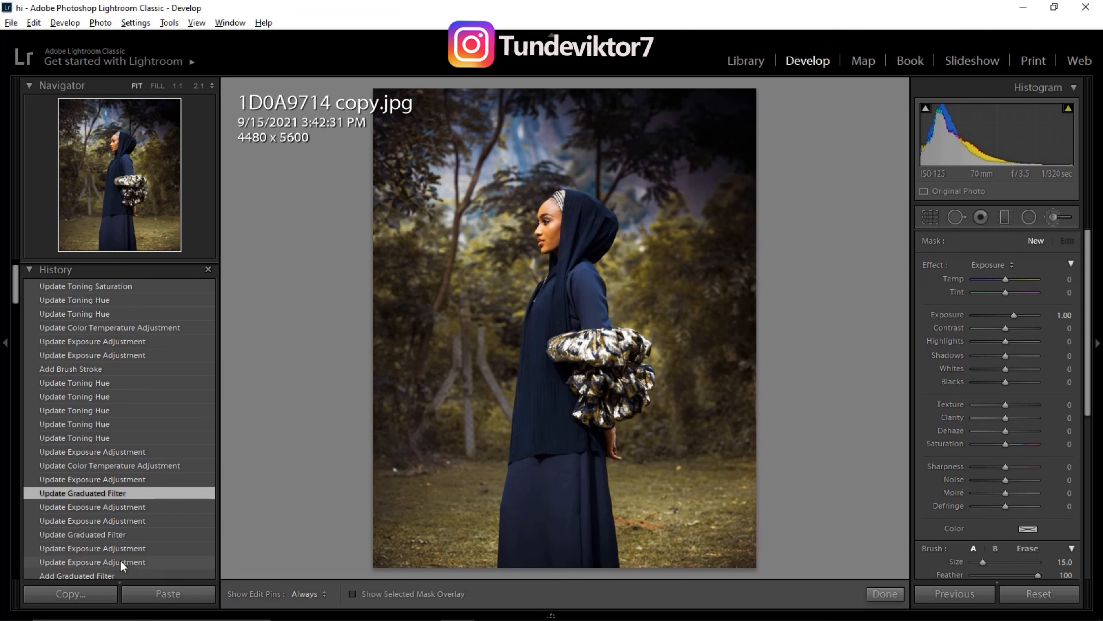
pyautogui.click(119, 576)
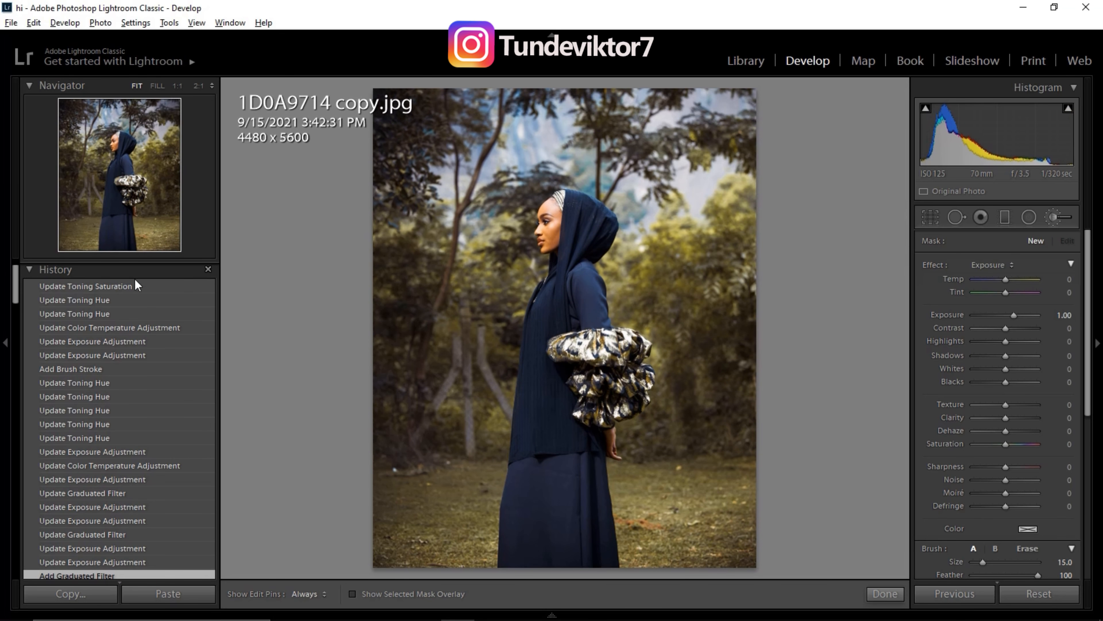
pyautogui.click(28, 268)
pyautogui.click(28, 317)
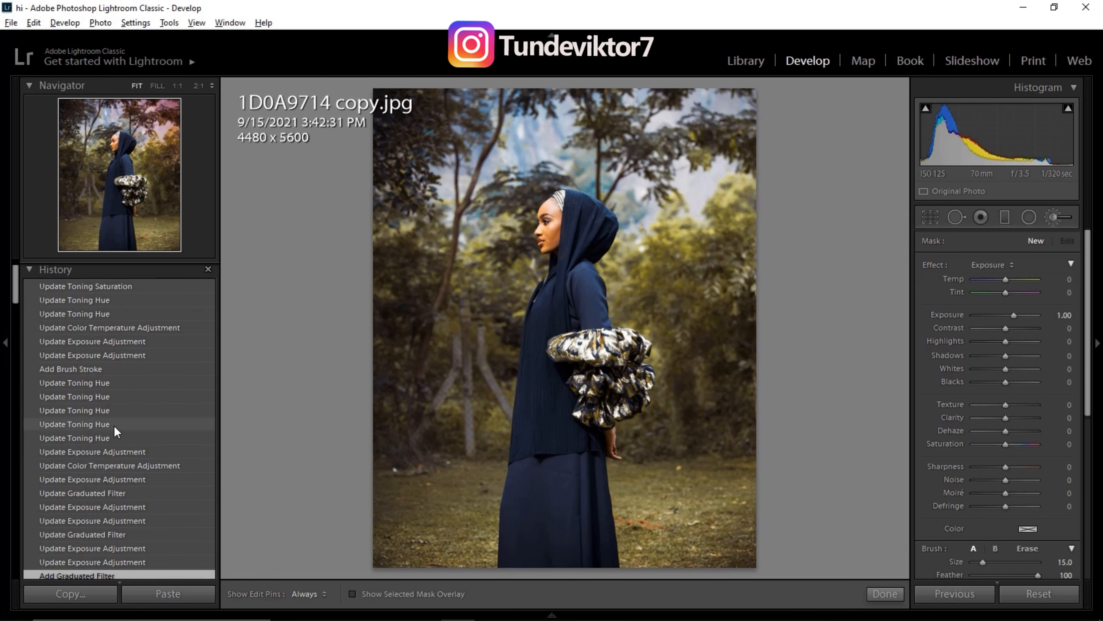
# Look through the edit history and compare the Add Graduated Filter state with the exposure update that directly follows it
pyautogui.scroll(-15, 115, 430)
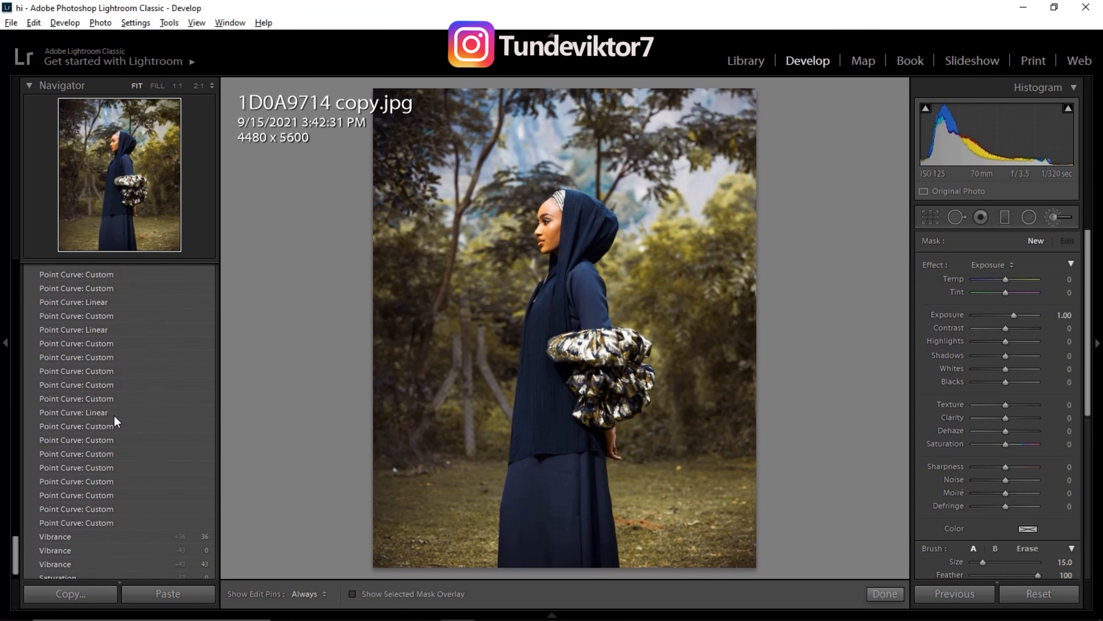
pyautogui.scroll(15, 114, 413)
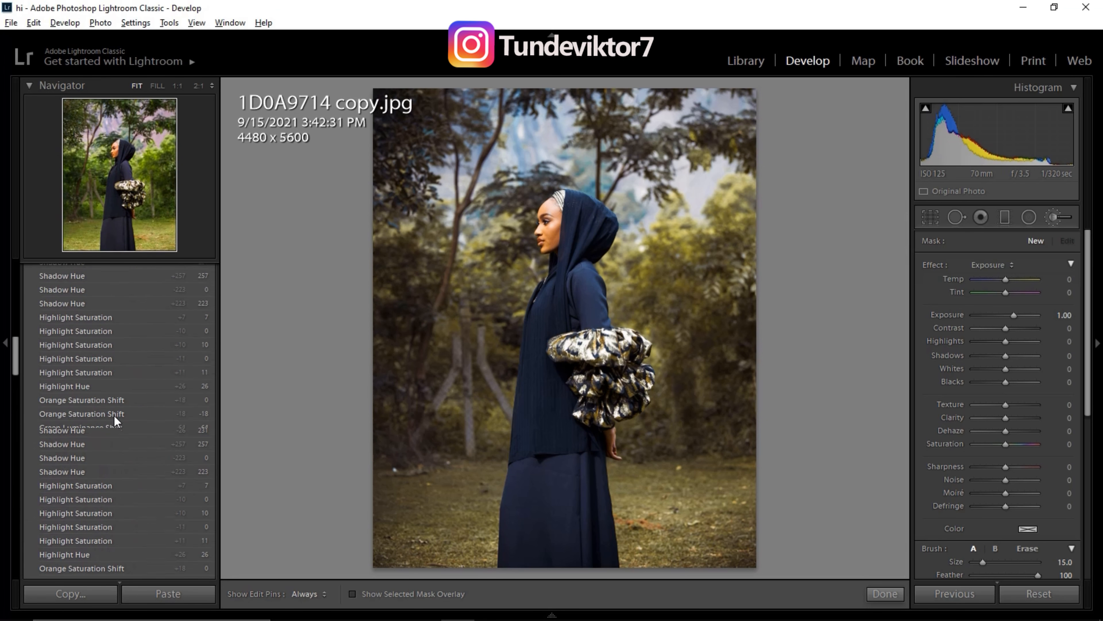
pyautogui.scroll(10, 114, 414)
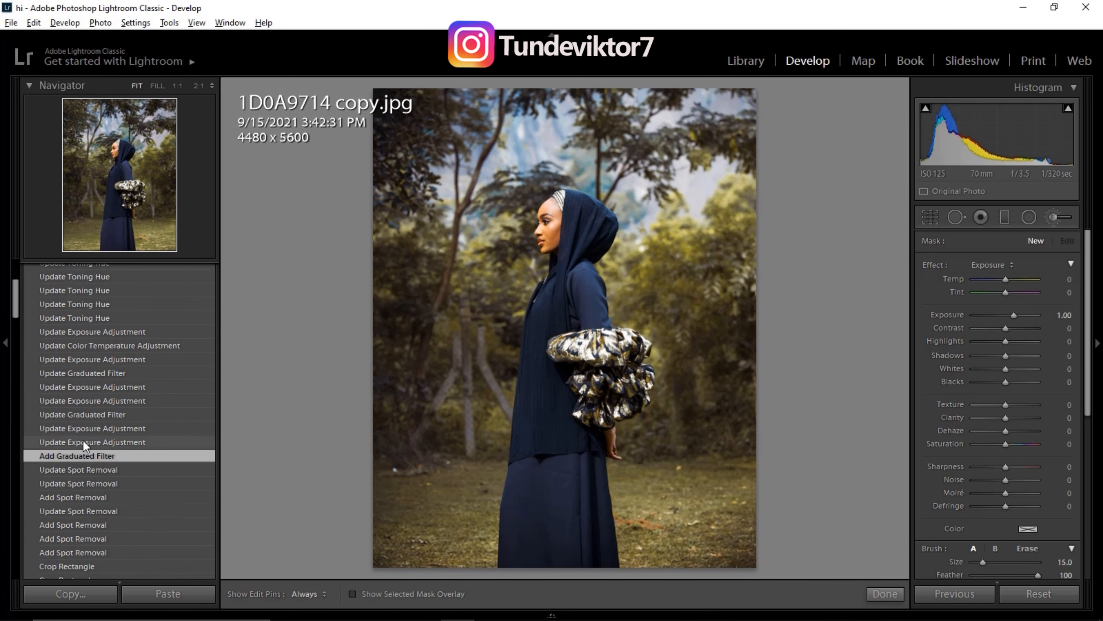
pyautogui.scroll(-3, 145, 340)
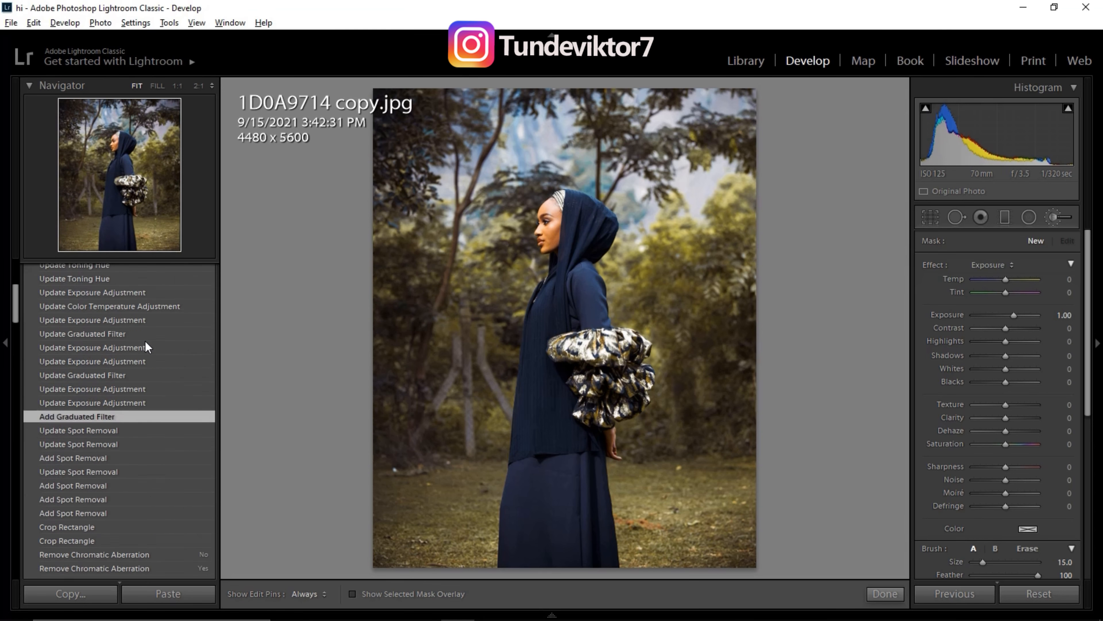
pyautogui.scroll(-20, 144, 339)
pyautogui.scroll(20, 145, 342)
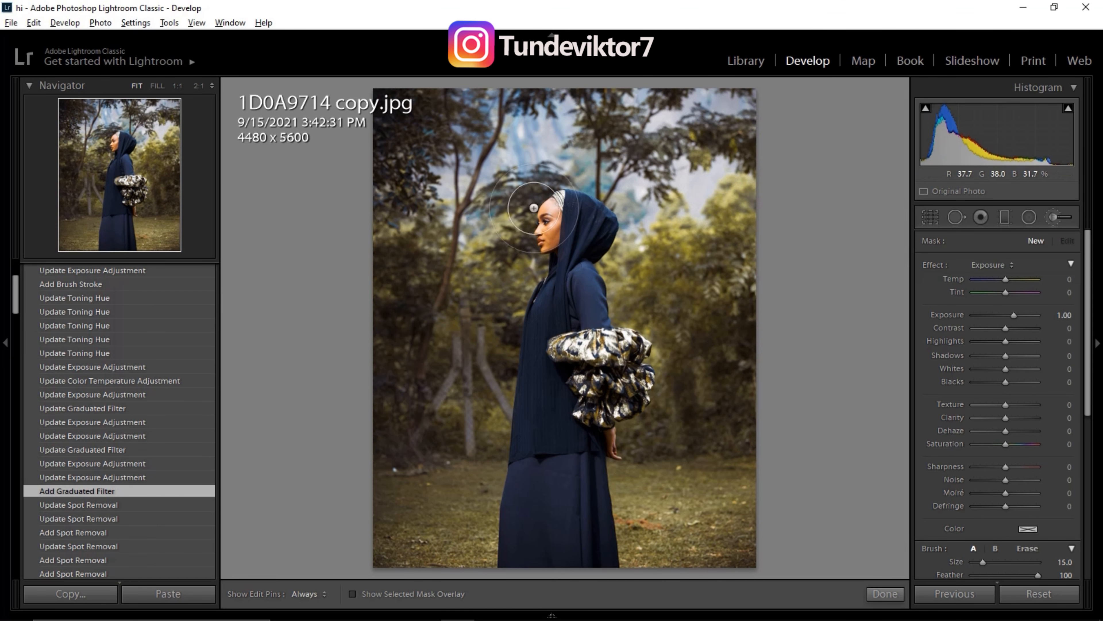
pyautogui.click(111, 477)
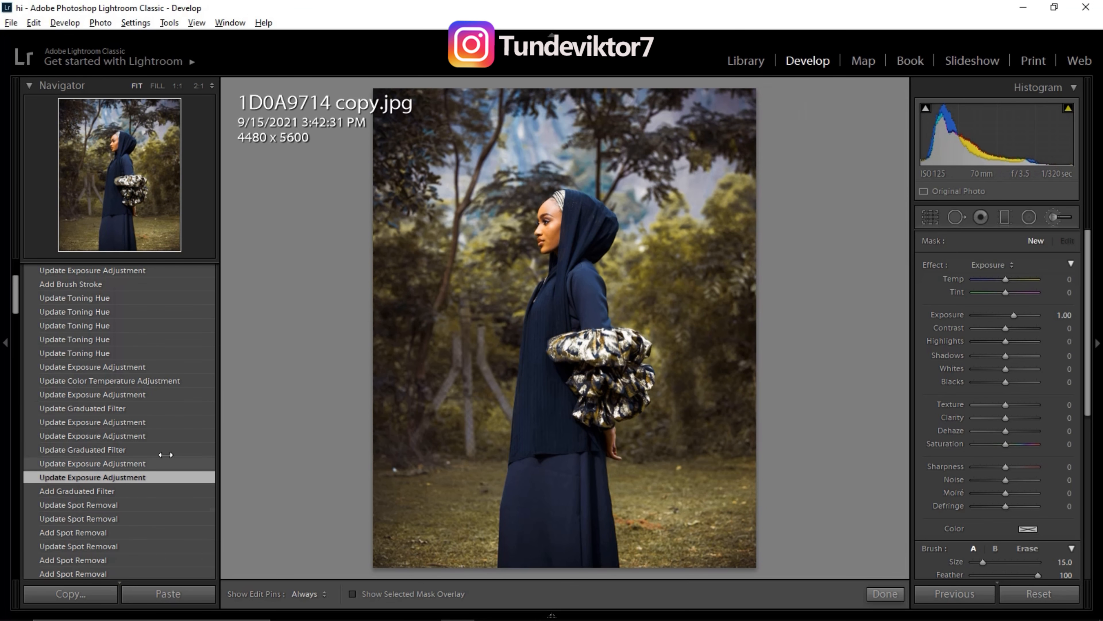
pyautogui.click(98, 488)
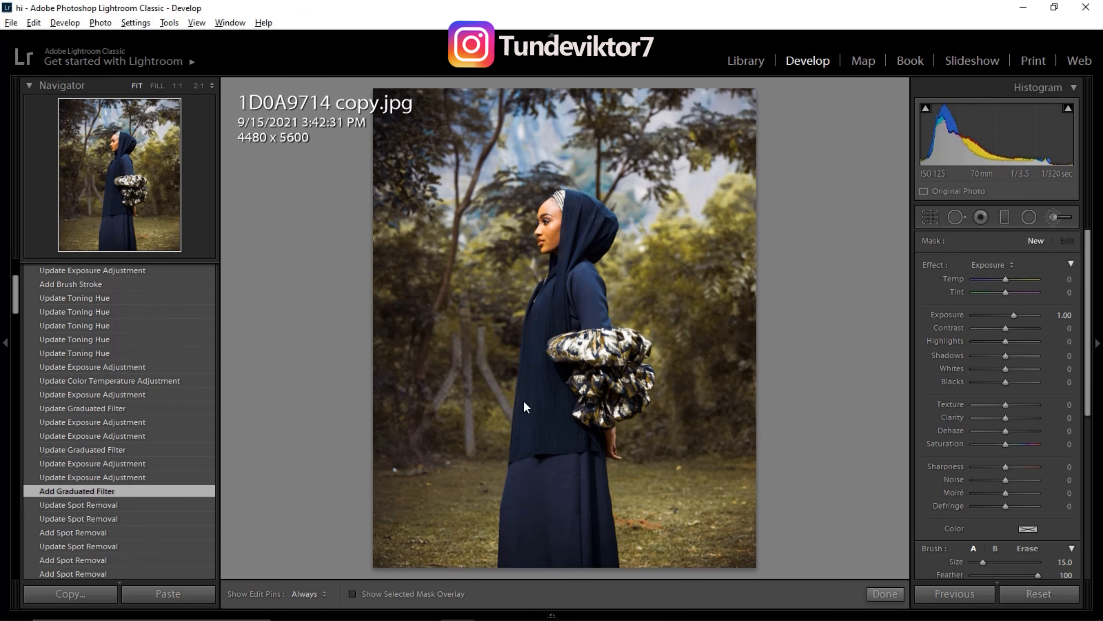
pyautogui.scroll(3, 156, 378)
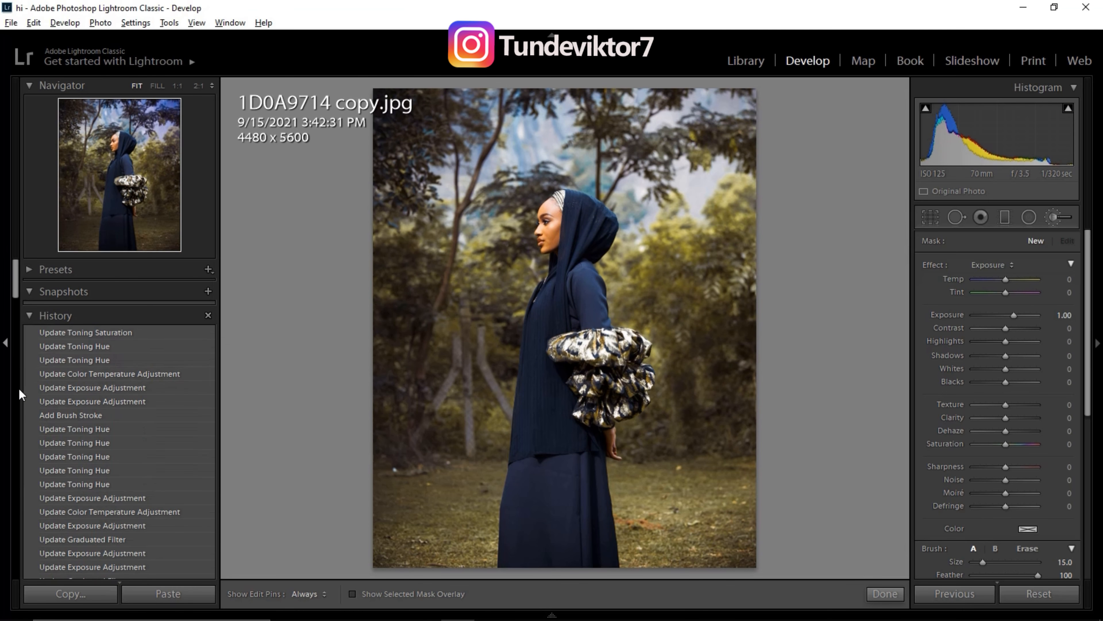
pyautogui.click(30, 319)
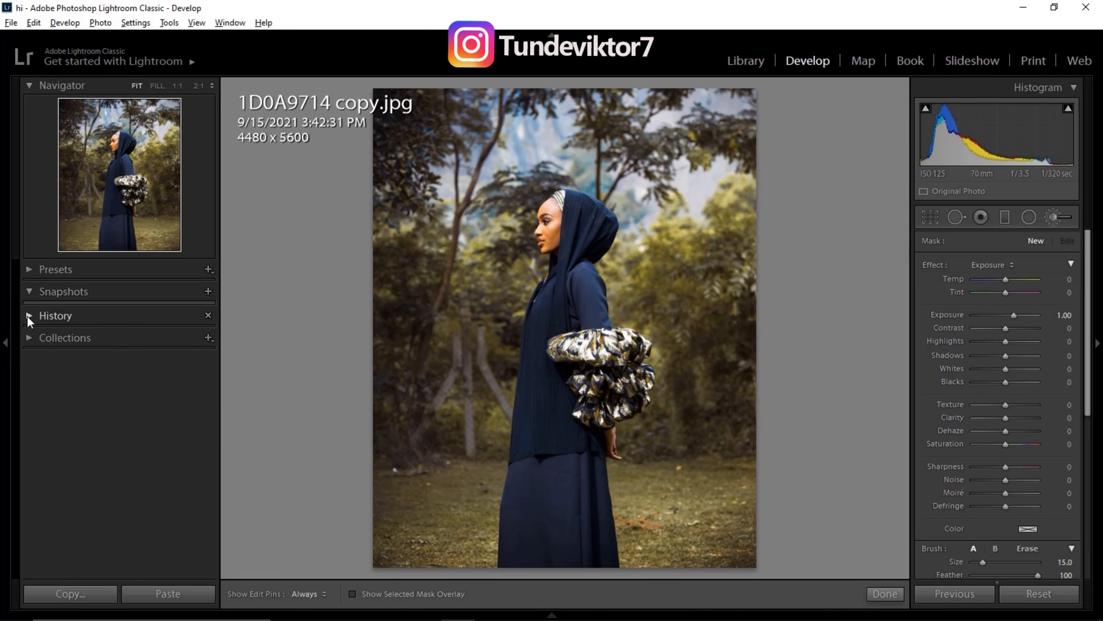
# Compare the graded portrait several times with its original before view
pyautogui.click(6, 343)
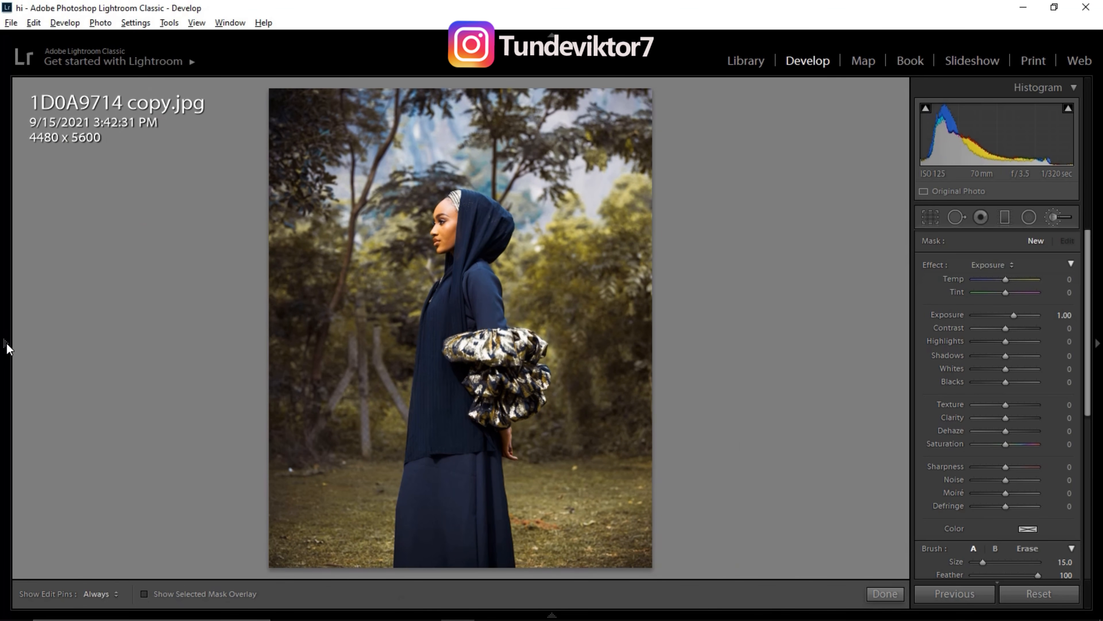
pyautogui.click(6, 344)
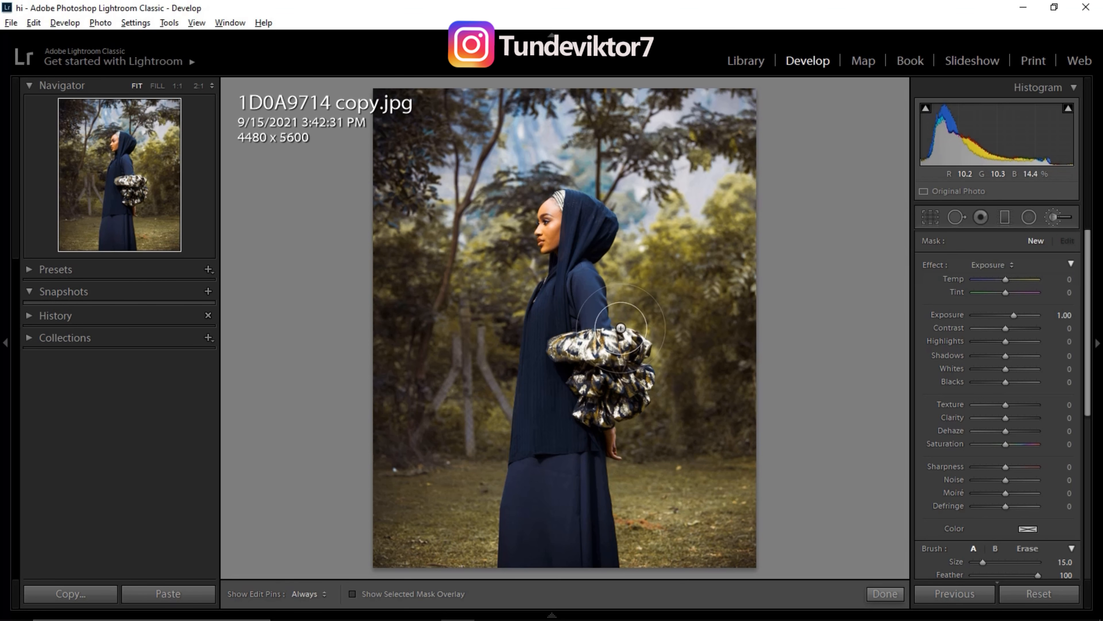
pyautogui.press('\\')
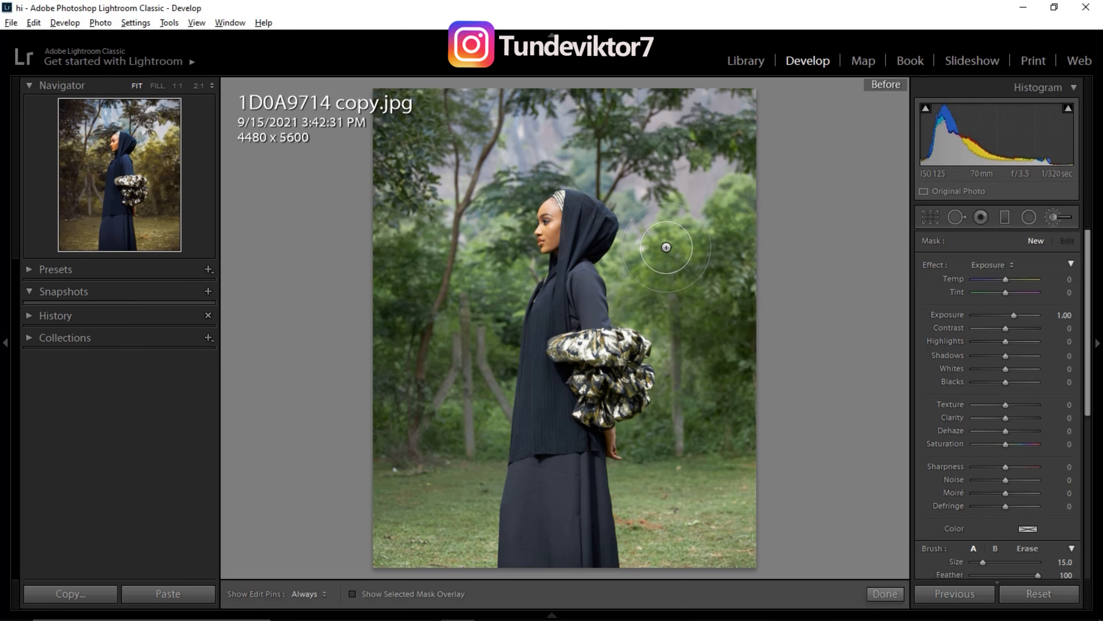
pyautogui.press('\\')
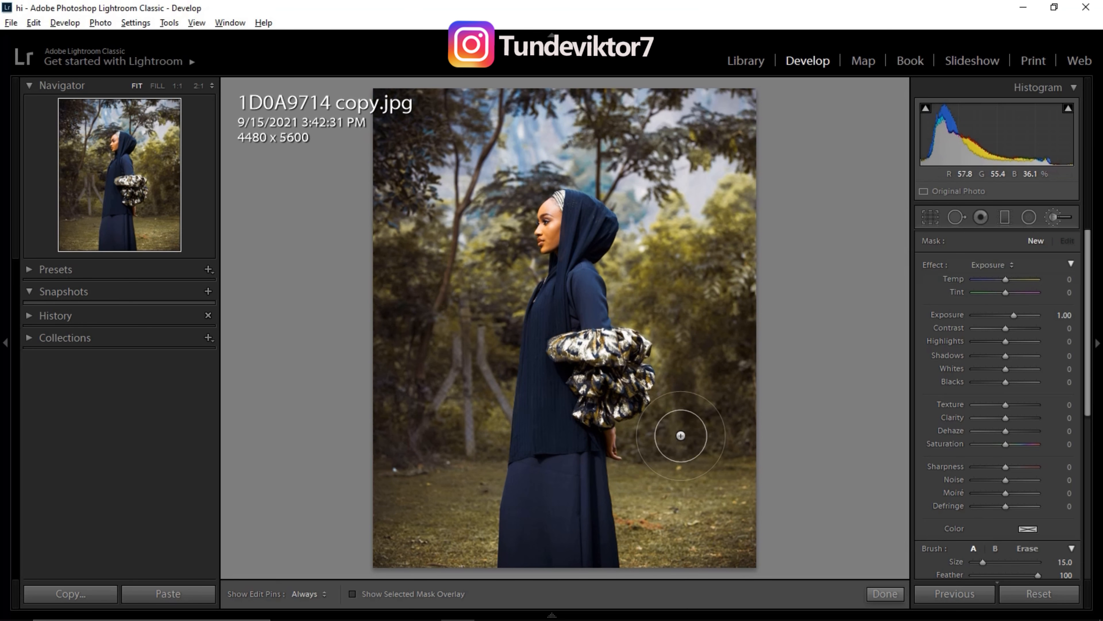
pyautogui.press('\\')
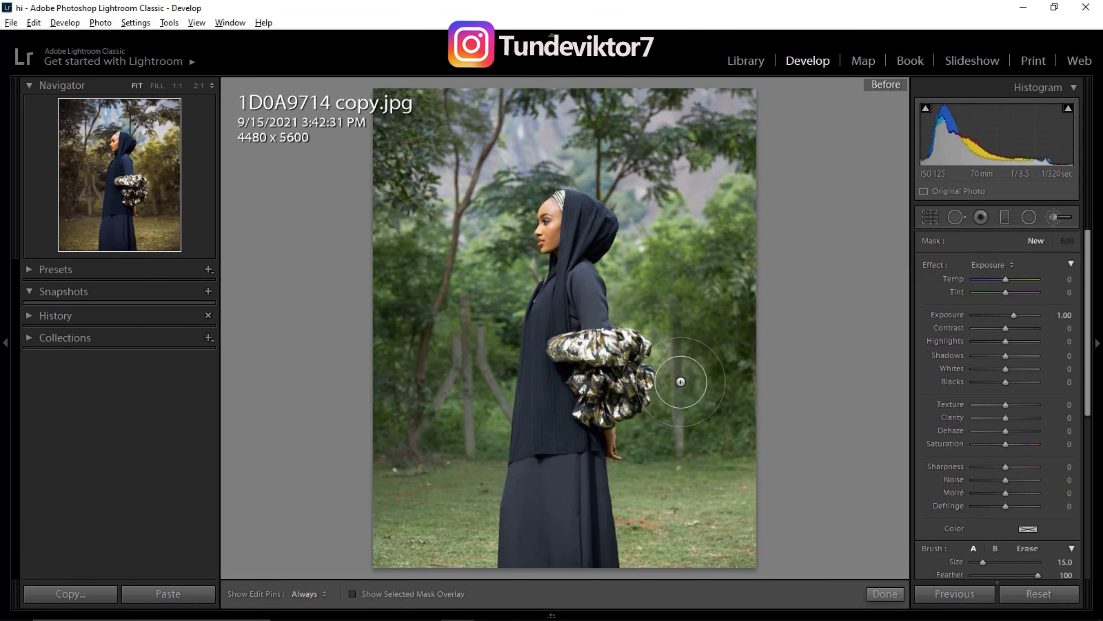
pyautogui.press('\\')
pyautogui.press('\\')
pyautogui.press('\\')
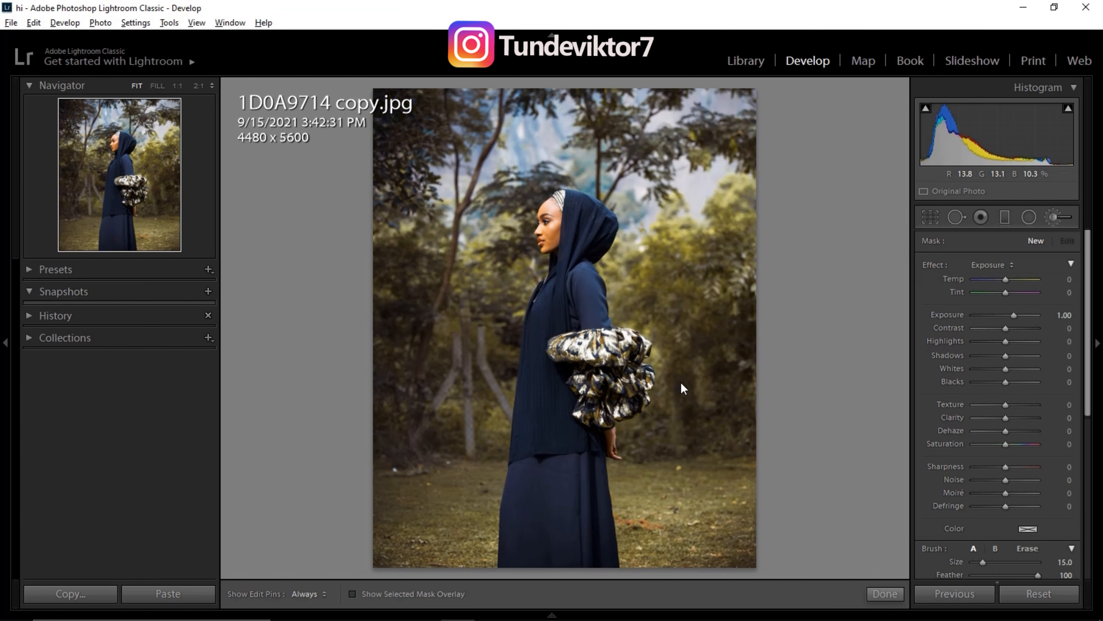
# Return the photo to the second Add Spot Removal state after the crop in the edit history, and collapse the history
pyautogui.click(28, 308)
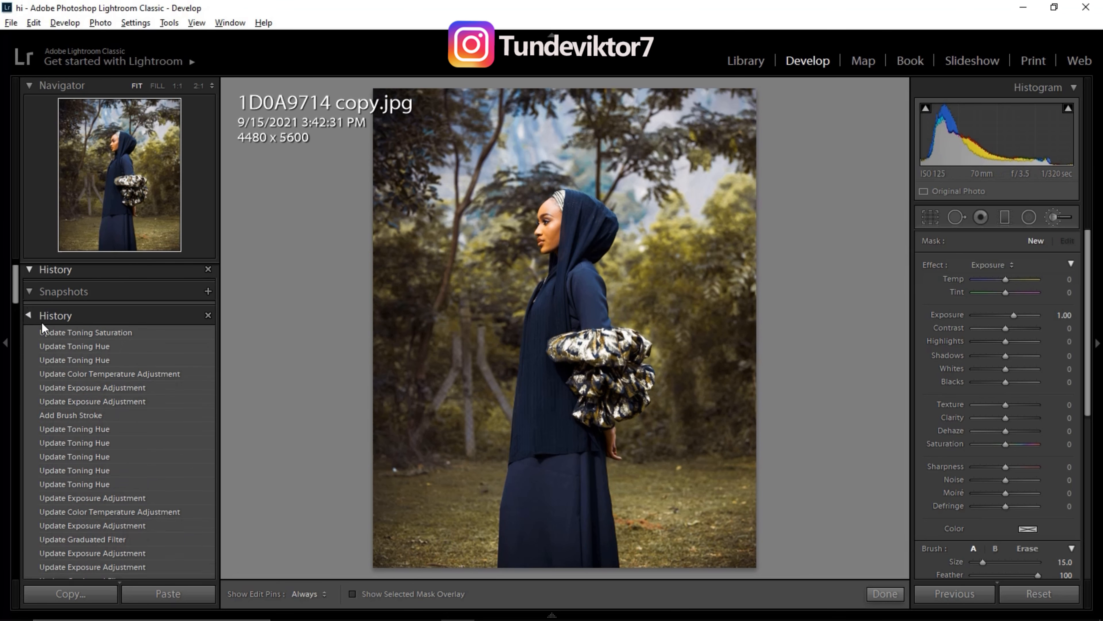
pyautogui.scroll(-5, 86, 413)
pyautogui.scroll(-4, 135, 530)
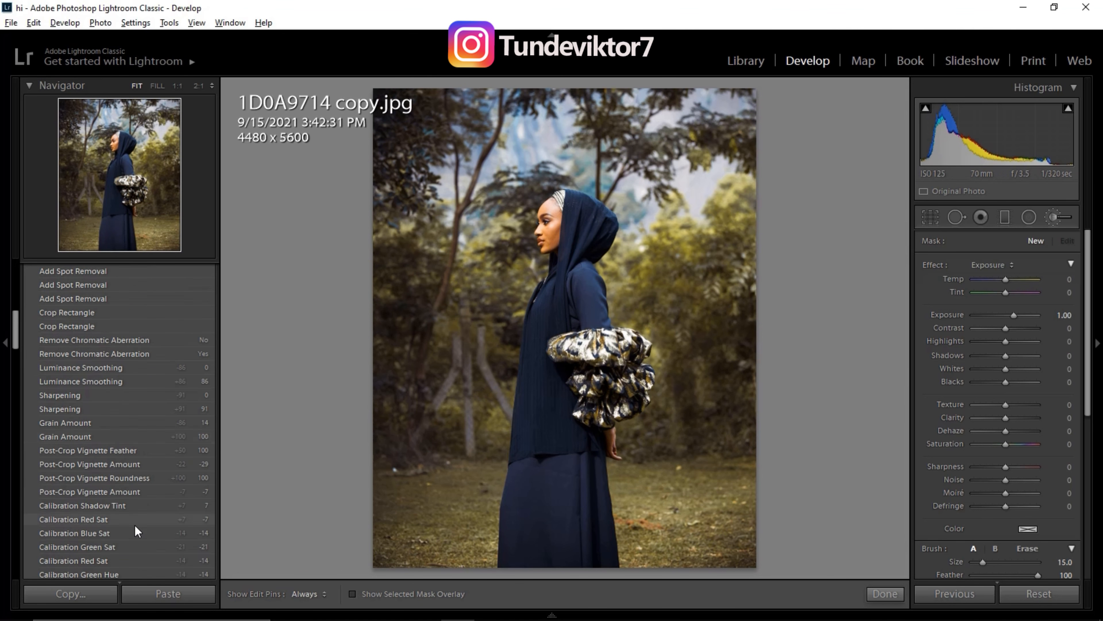
pyautogui.scroll(4, 134, 524)
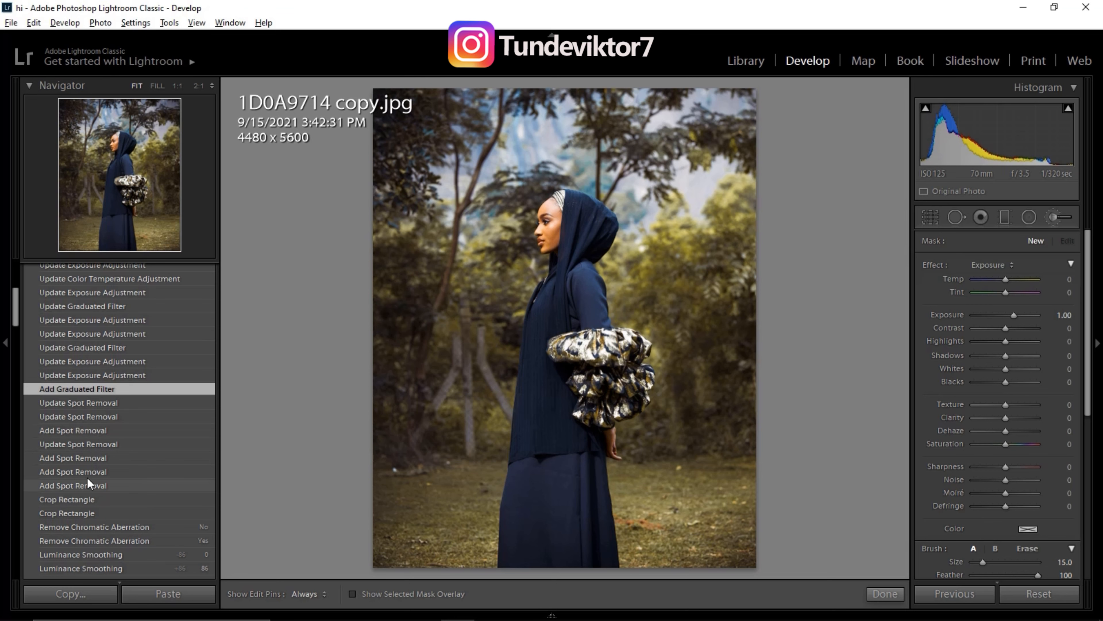
pyautogui.click(106, 473)
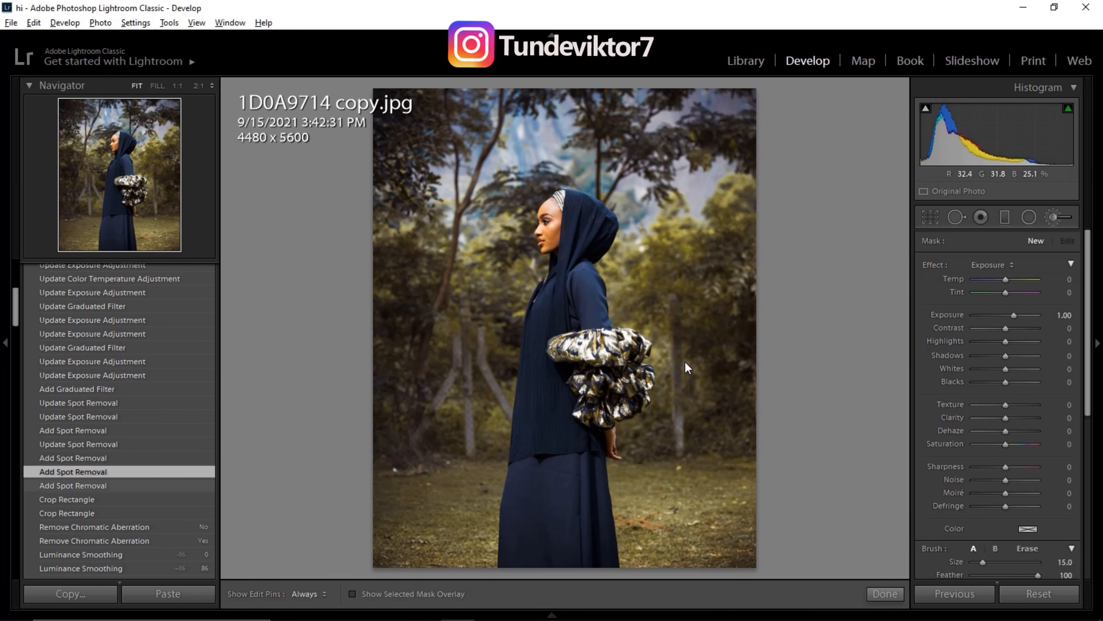
pyautogui.scroll(5, 118, 386)
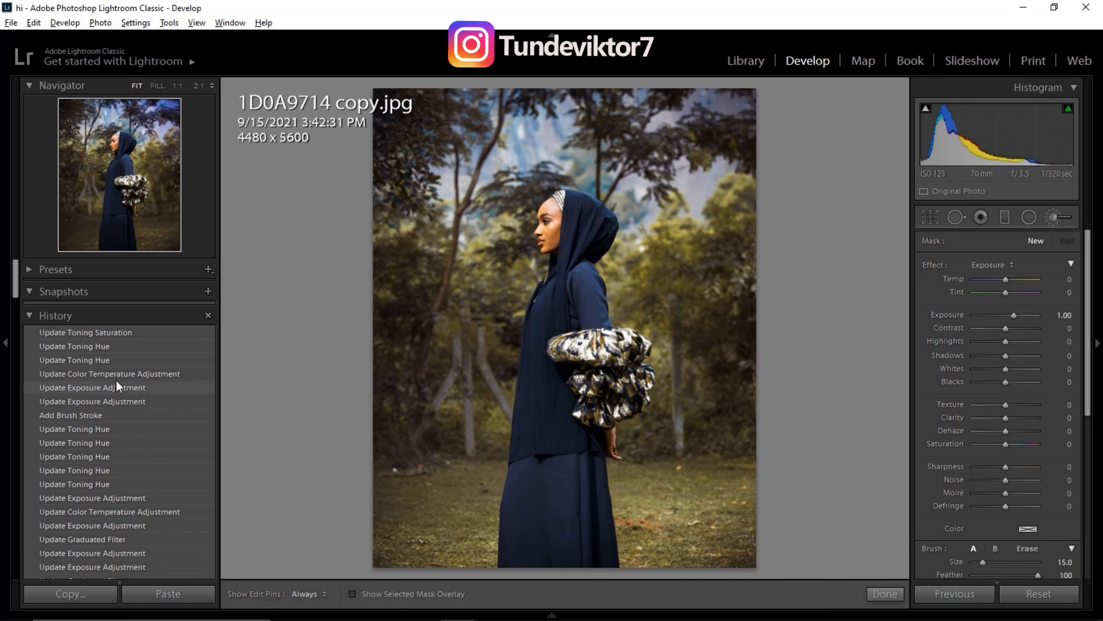
pyautogui.click(27, 315)
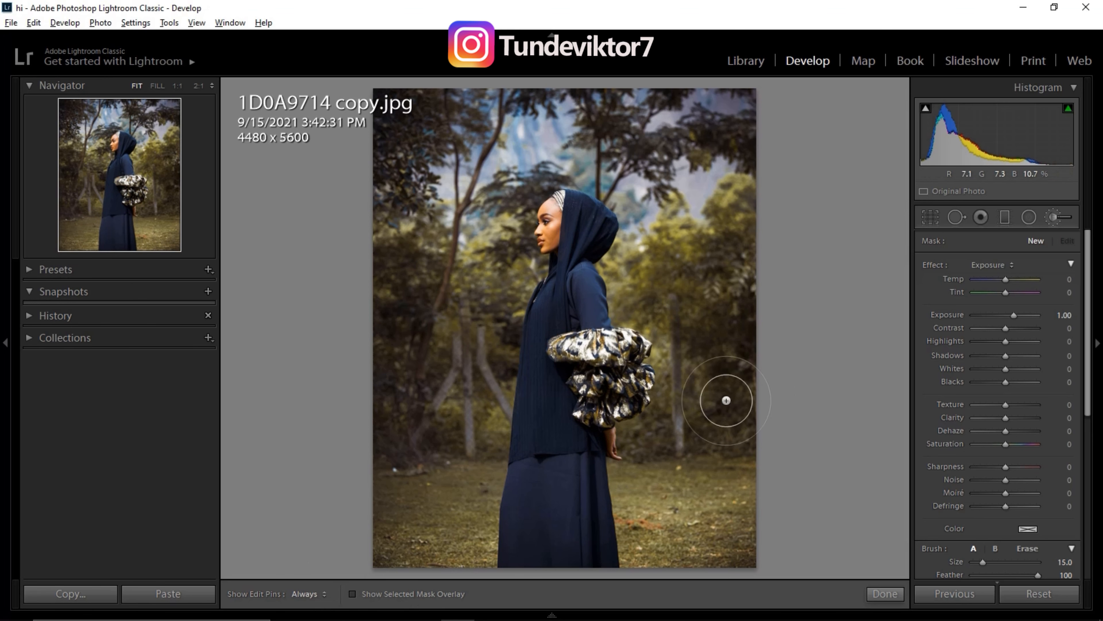
# Finish the adjustment brush and compare the graded portrait with its original in a side-by-side before and after view
pyautogui.click(888, 595)
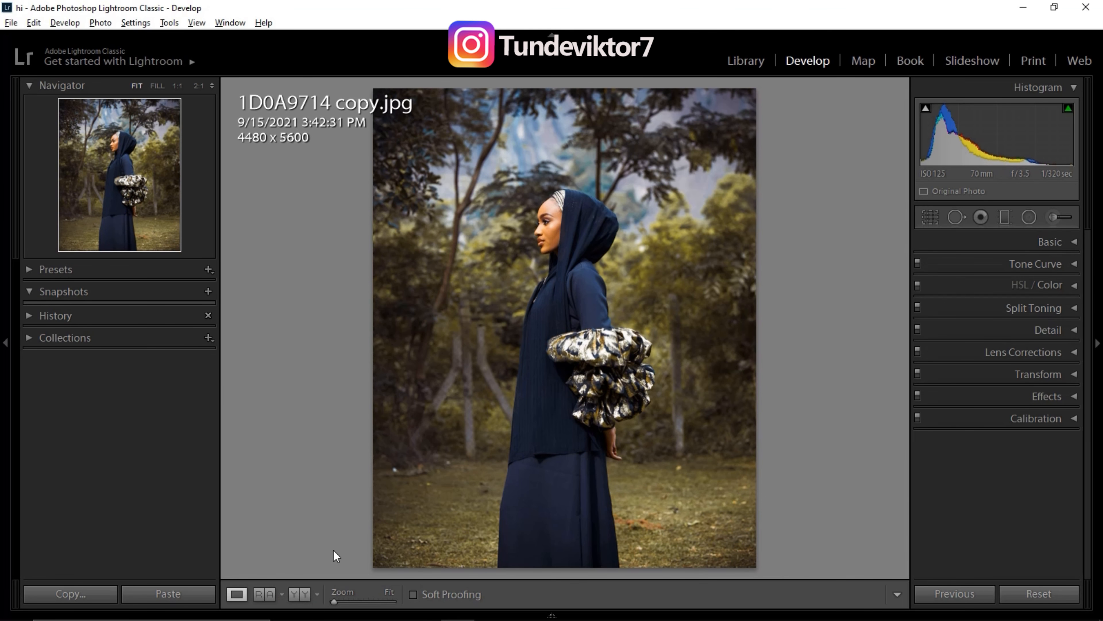
pyautogui.click(295, 594)
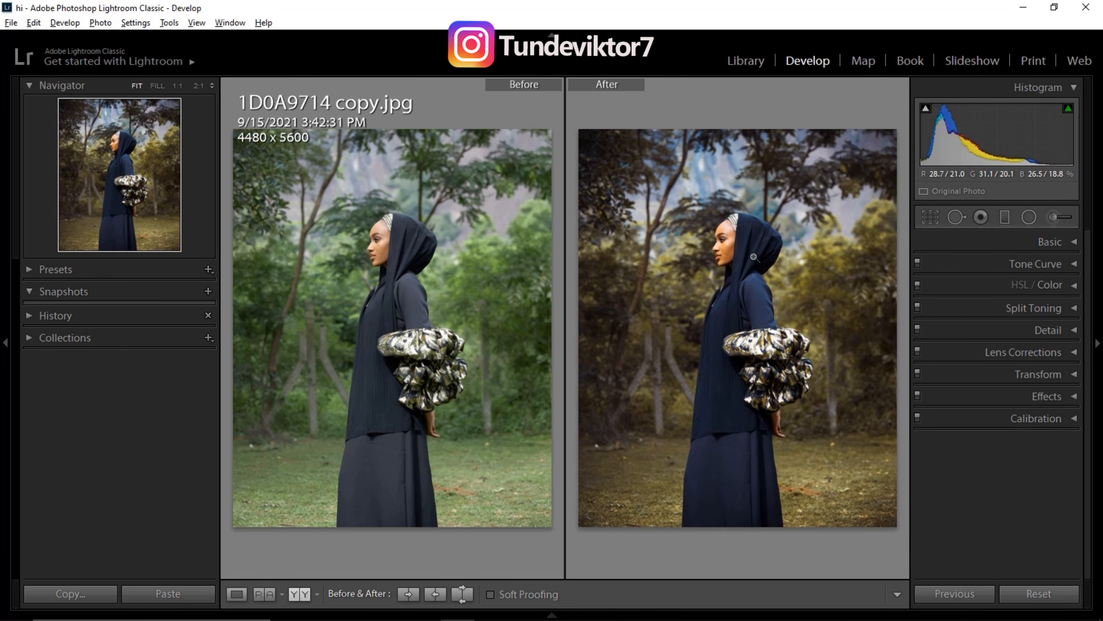
pyautogui.press('y')
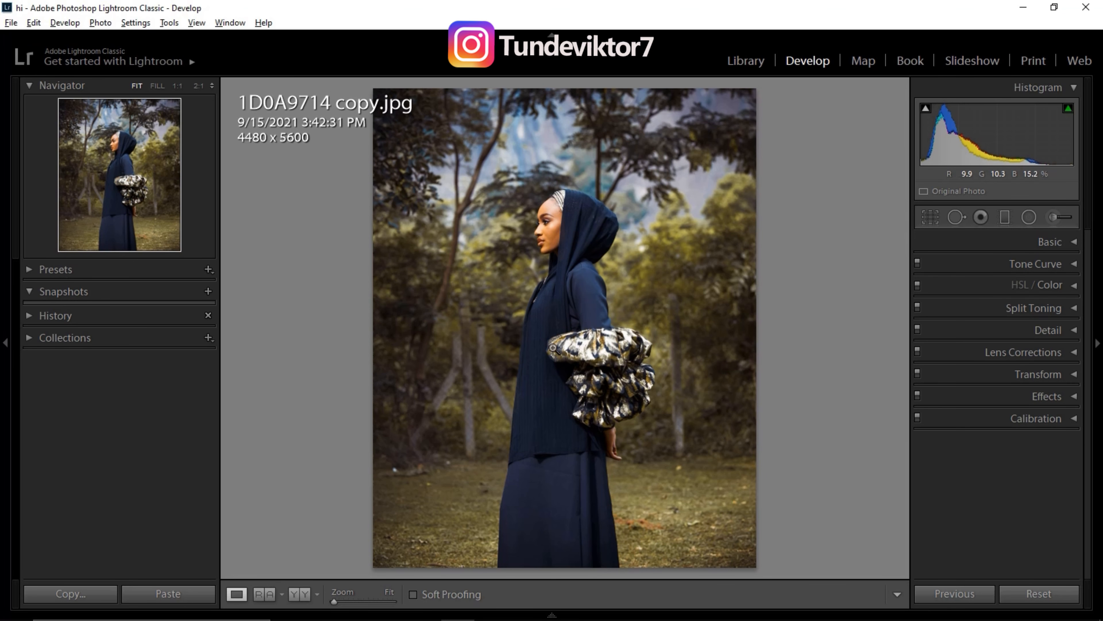
# Open a copy of the portrait with Lightroom adjustments in Adobe Photoshop CC 2019, opening it anyway despite the Camera Raw compatibility notice
pyautogui.rightClick(555, 258)
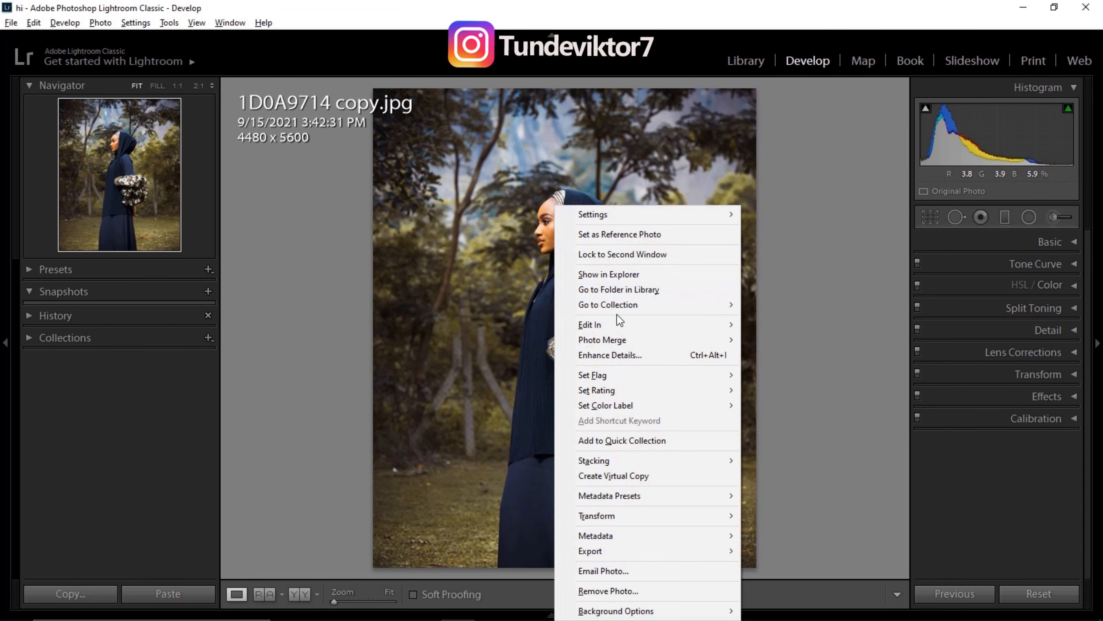
pyautogui.moveTo(635, 331)
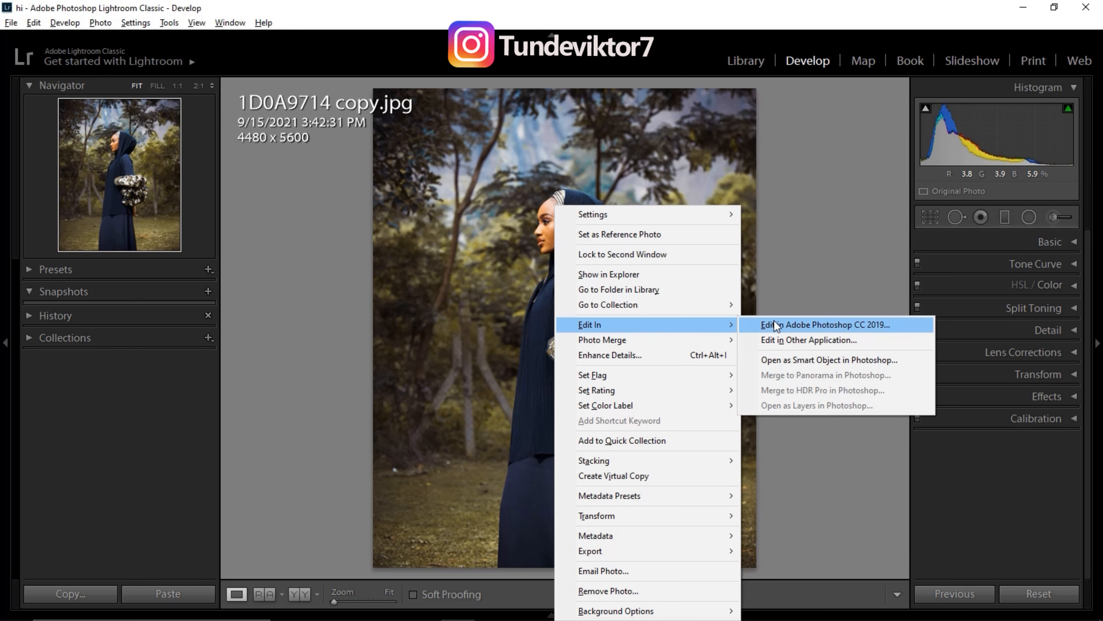
pyautogui.click(872, 319)
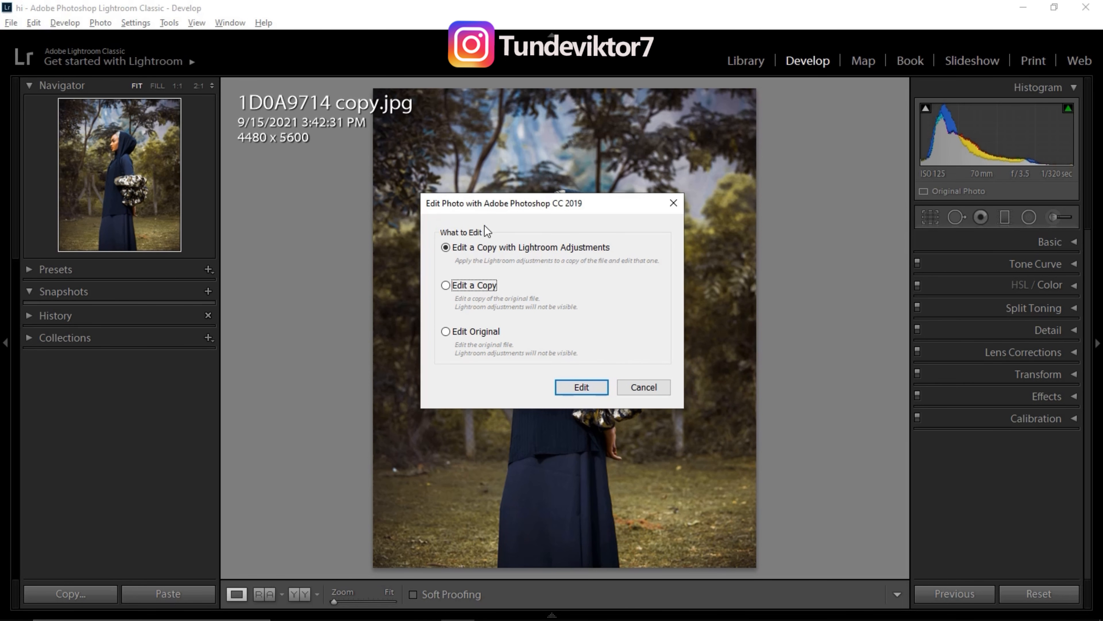
pyautogui.click(583, 387)
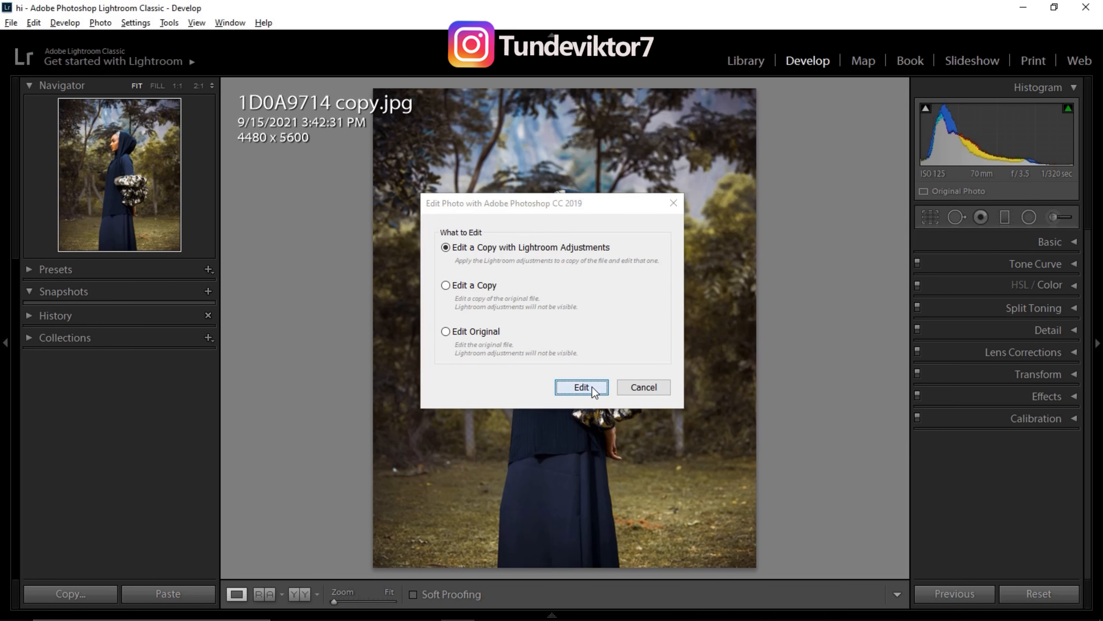
pyautogui.press('Return')
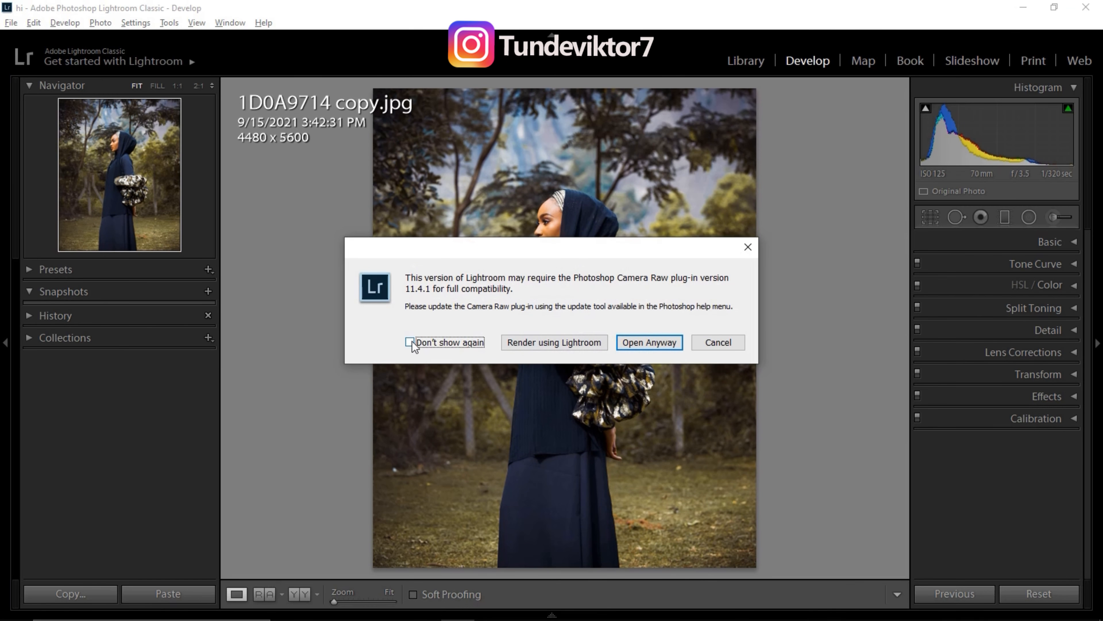
pyautogui.click(651, 342)
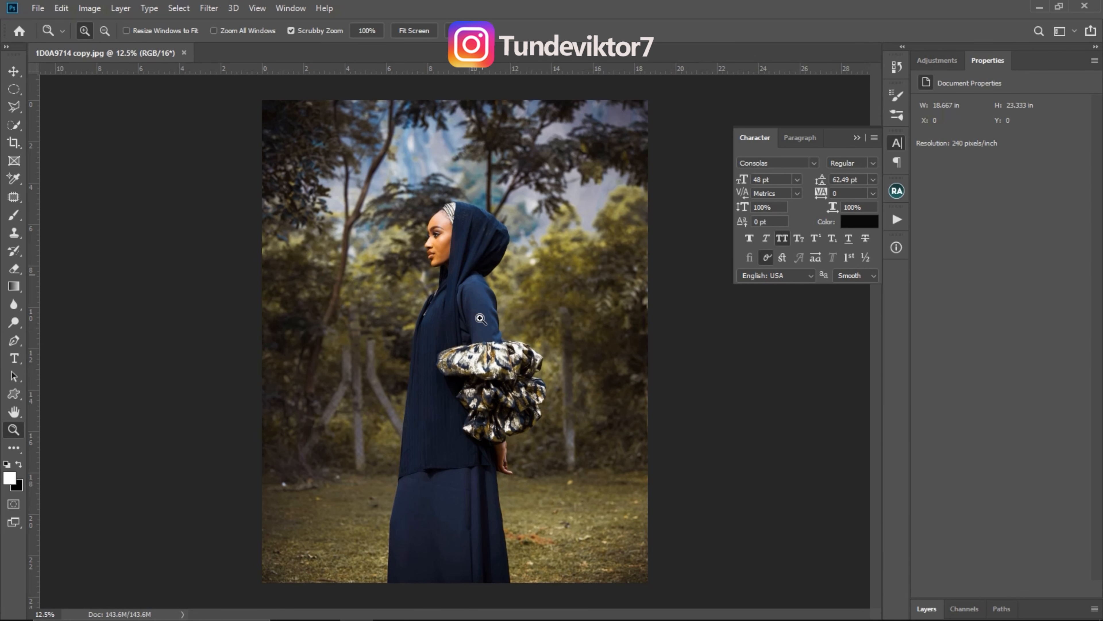
# Examine the graded portrait up close in Photoshop, checking the face, outfit and background
pyautogui.moveTo(465, 280); pyautogui.dragTo(509, 312)
pyautogui.scroll(1, 509, 312)
pyautogui.scroll(-3, 524, 322)
pyautogui.scroll(1, 546, 412)
pyautogui.scroll(-1, 548, 381)
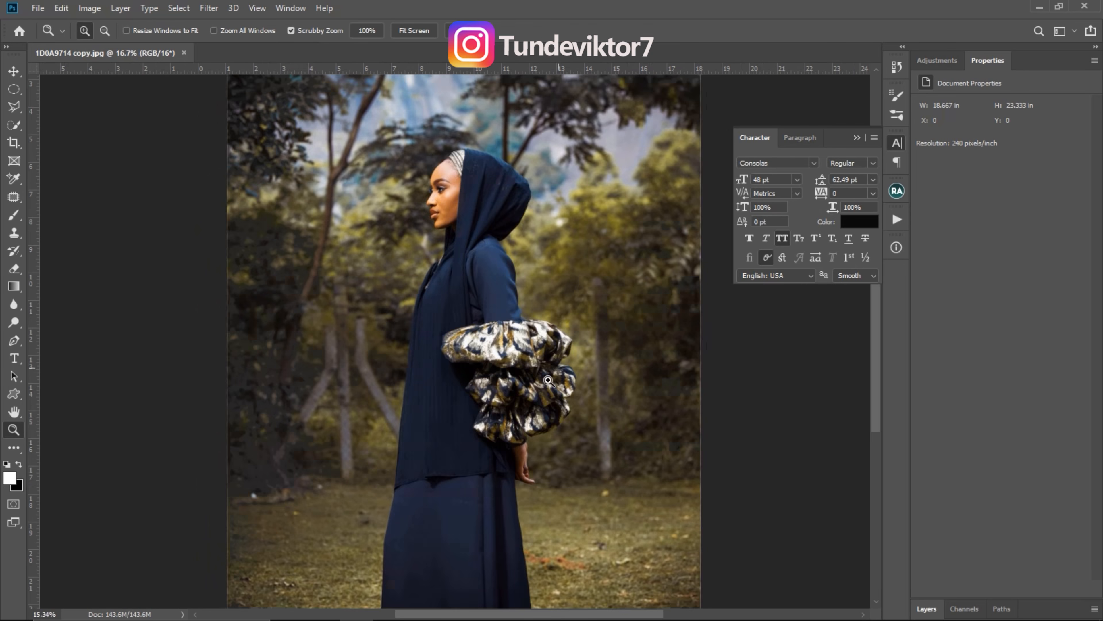
pyautogui.scroll(-3, 548, 381)
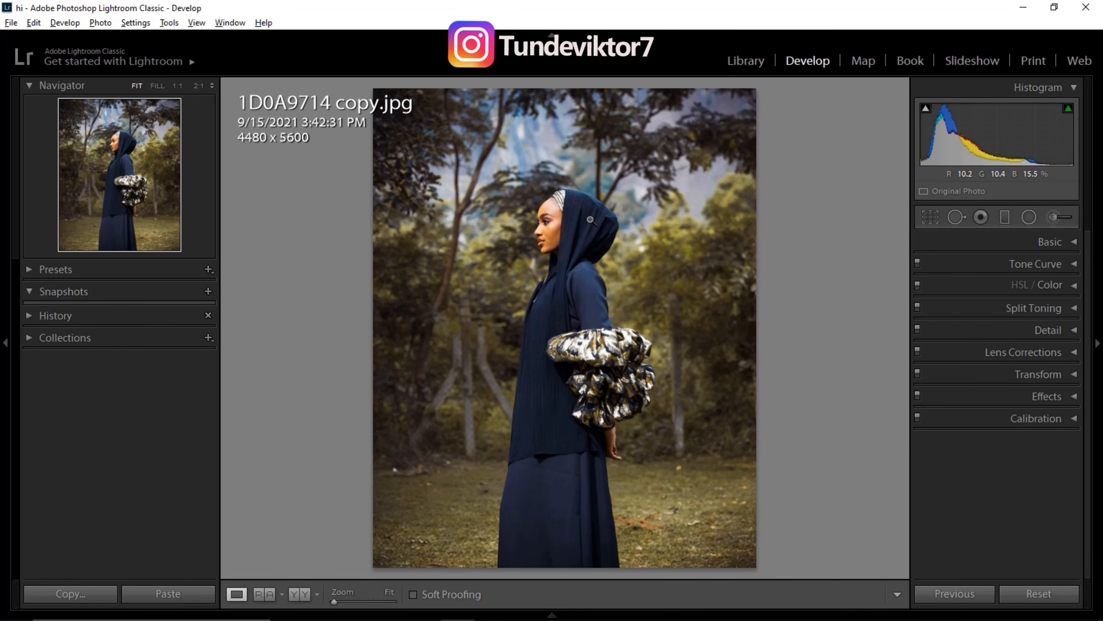